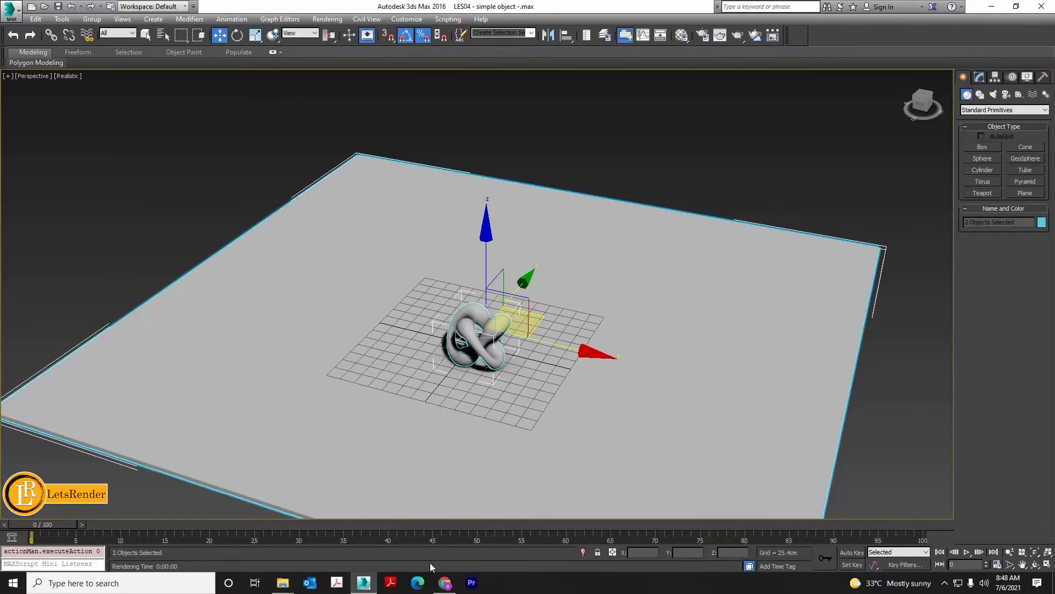
# Step: Switch to the browser, review the uploaded V-Ray lessons on the LetsRender channel's home page, and return to 3ds Max
pyautogui.click(446, 584)
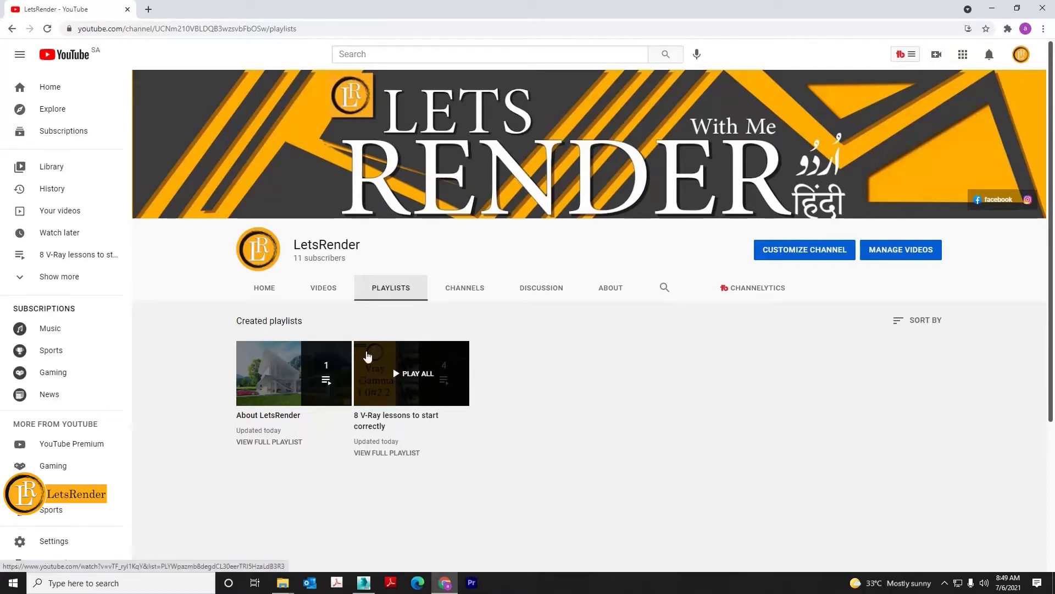
pyautogui.click(264, 293)
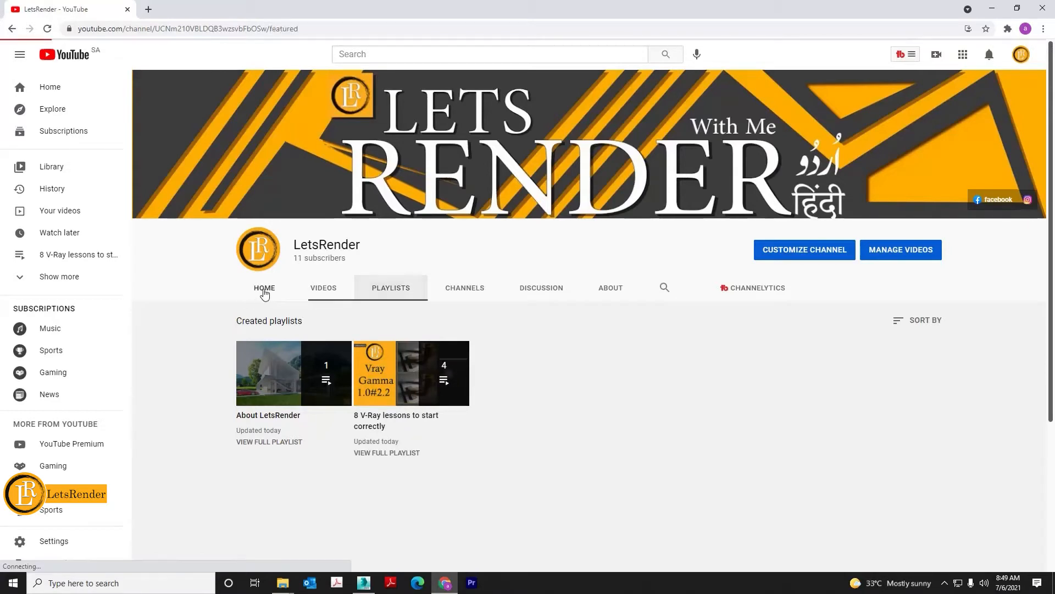
pyautogui.scroll(-3, 661, 450)
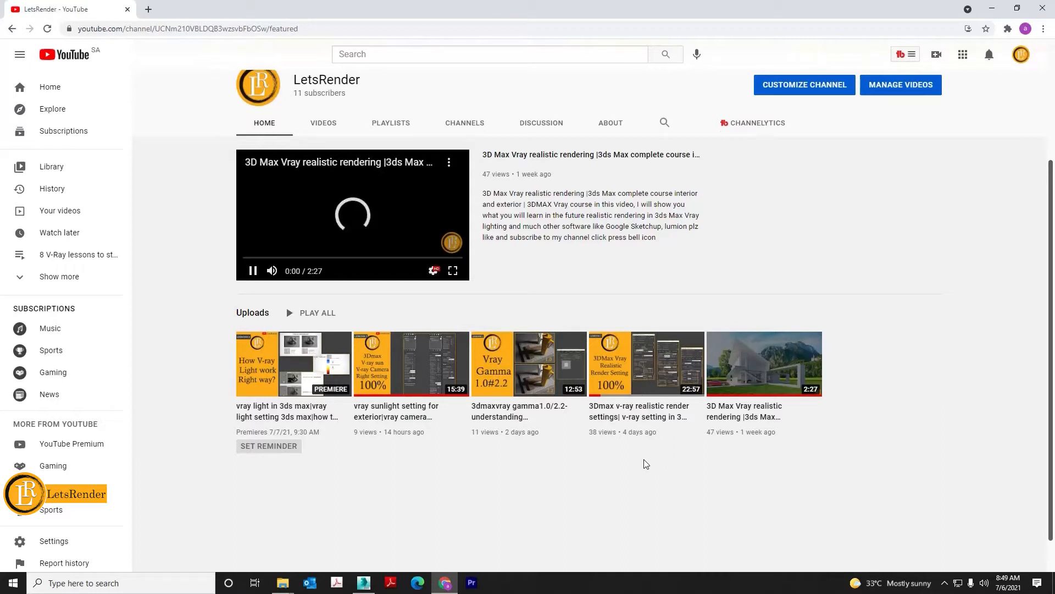
pyautogui.moveTo(650, 422)
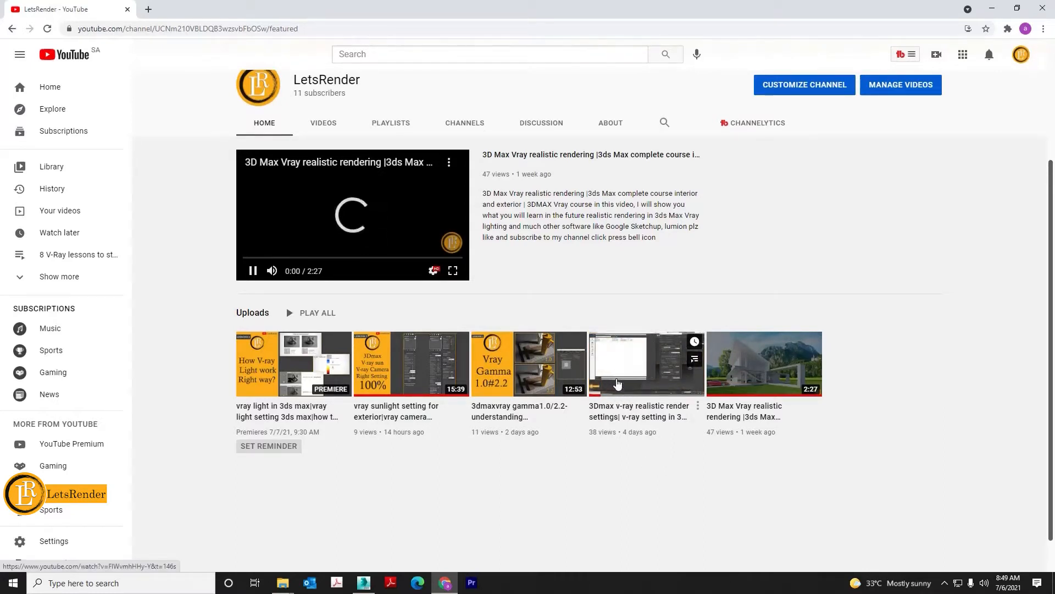
pyautogui.moveTo(523, 378)
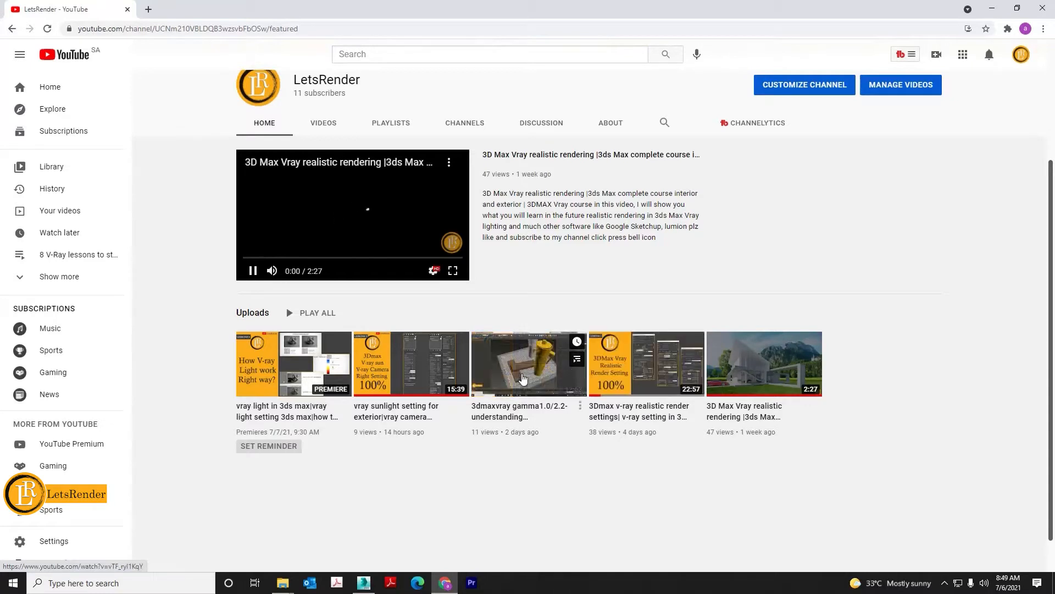
pyautogui.moveTo(391, 384)
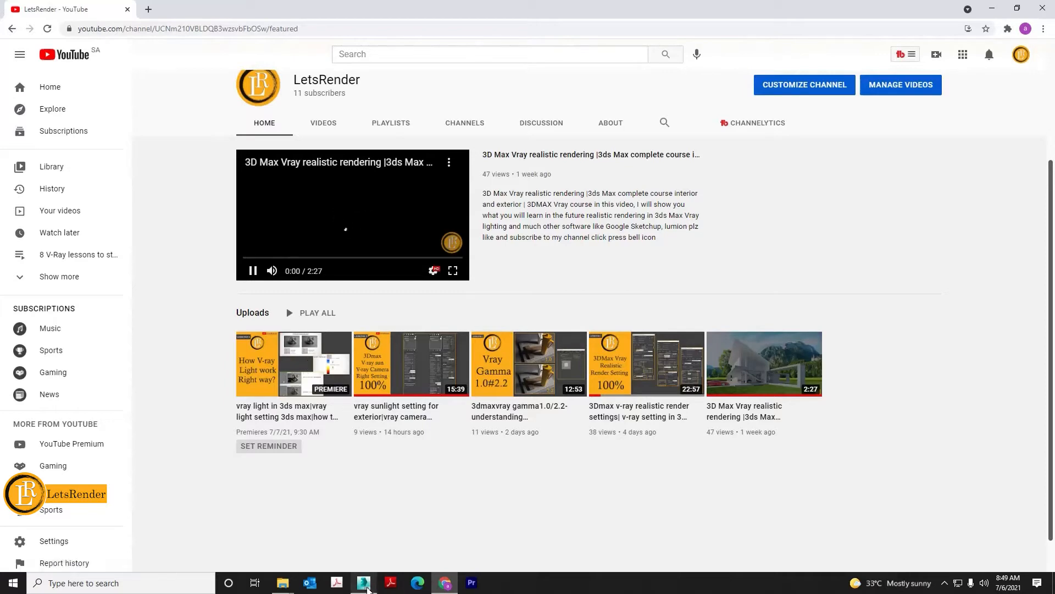
pyautogui.moveTo(367, 589)
pyautogui.click(367, 544)
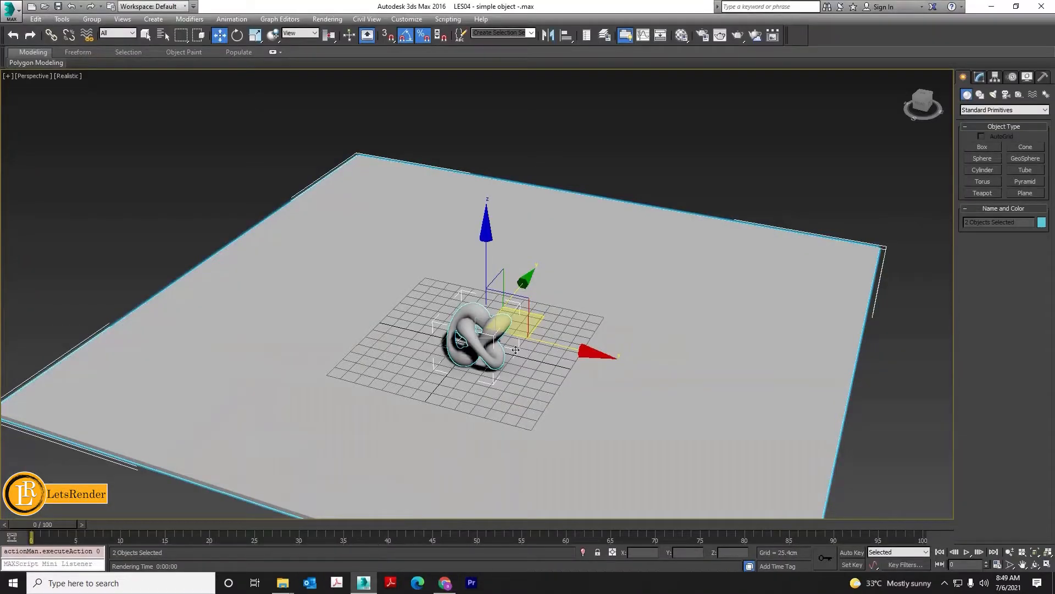
# Step: Examine the knot object and the ground slab from several viewing angles
pyautogui.keyDown('alt'); pyautogui.moveTo(583, 298); pyautogui.dragTo(579, 369, button='middle'); pyautogui.keyUp('alt')
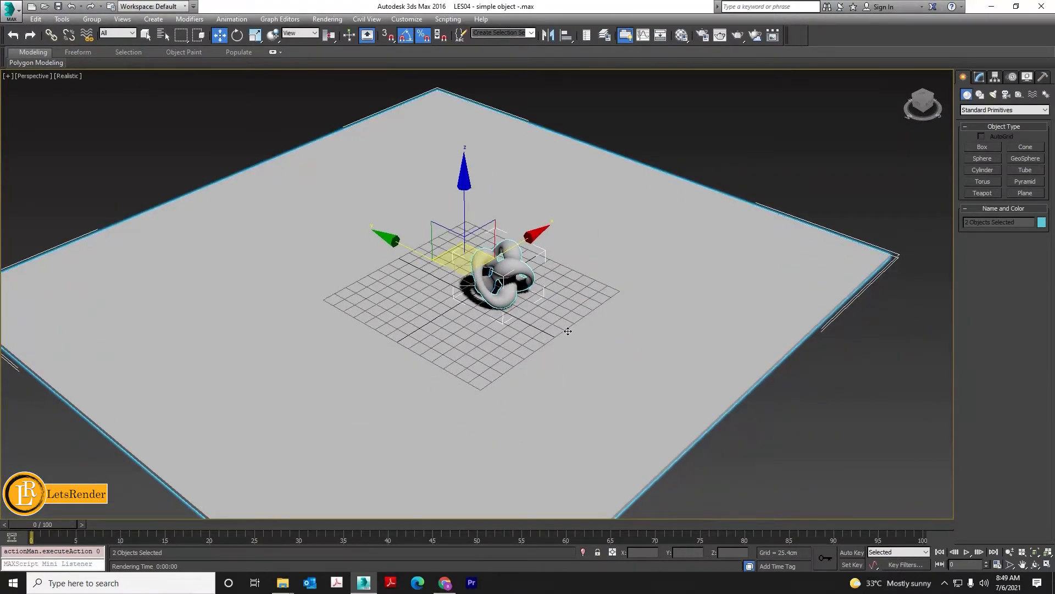
pyautogui.keyDown('alt'); pyautogui.moveTo(567, 331); pyautogui.dragTo(438, 348, button='middle'); pyautogui.keyUp('alt')
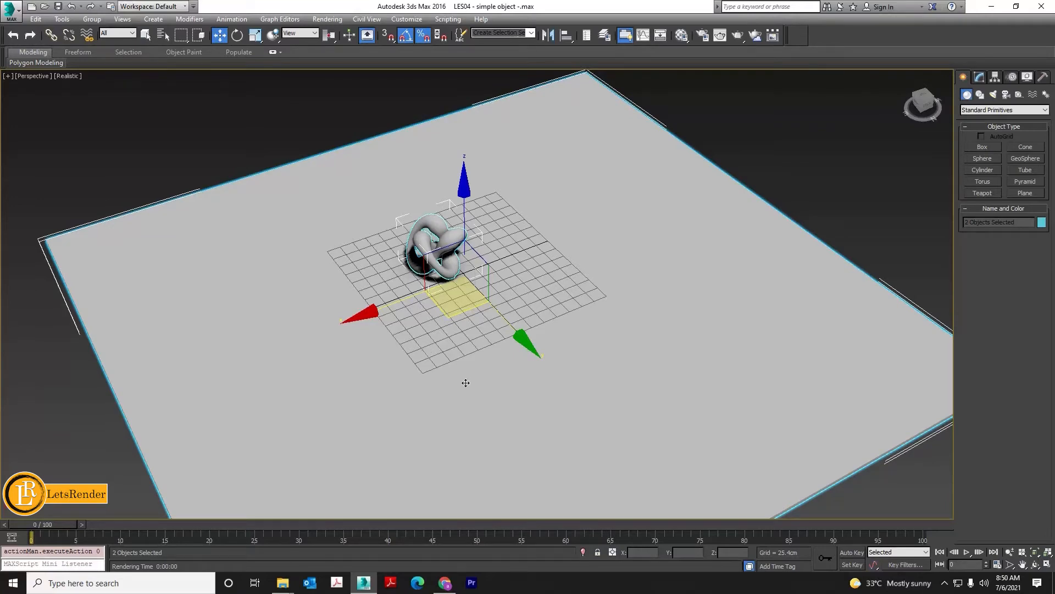
pyautogui.keyDown('alt'); pyautogui.moveTo(445, 372); pyautogui.dragTo(614, 337, button='middle'); pyautogui.keyUp('alt')
pyautogui.keyDown('alt'); pyautogui.moveTo(447, 319); pyautogui.dragTo(802, 212, button='middle'); pyautogui.keyUp('alt')
pyautogui.click(979, 77)
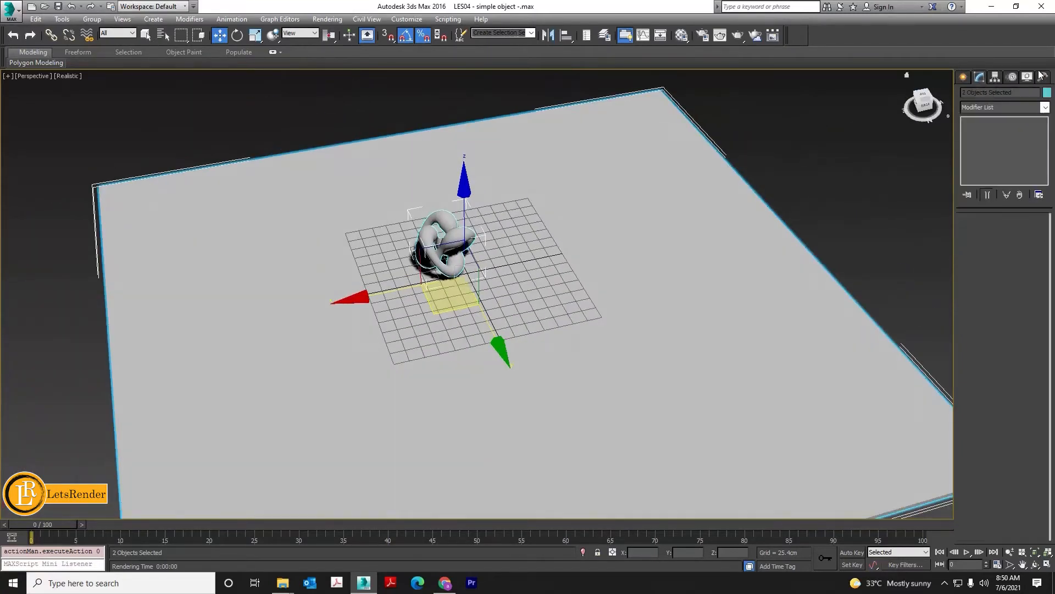
pyautogui.keyDown('alt'); pyautogui.moveTo(520, 345); pyautogui.dragTo(599, 349, button='middle'); pyautogui.keyUp('alt')
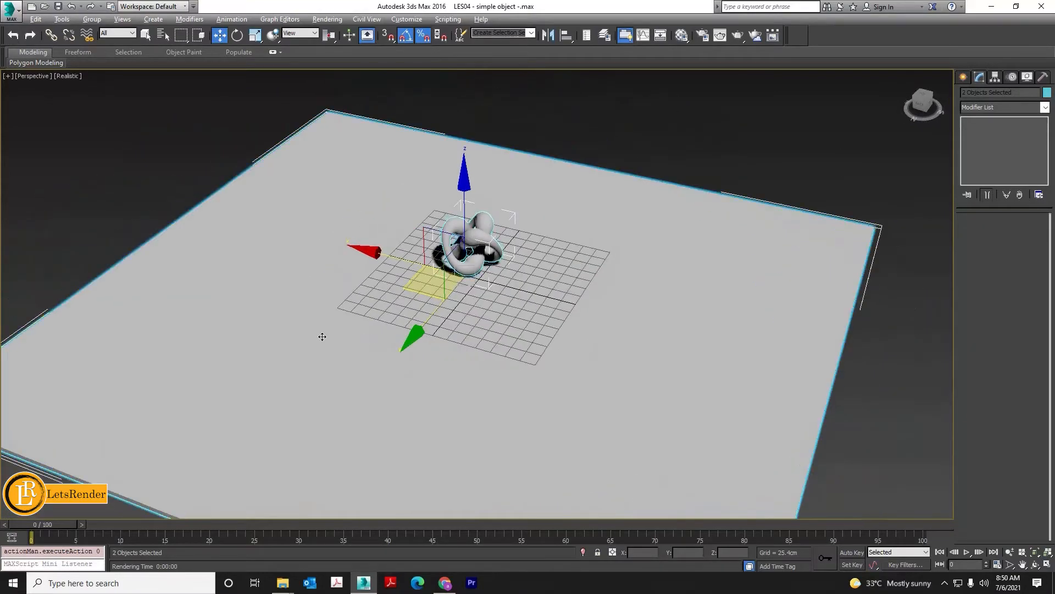
pyautogui.keyDown('alt'); pyautogui.moveTo(322, 337); pyautogui.dragTo(595, 348, button='middle'); pyautogui.keyUp('alt')
pyautogui.keyDown('alt'); pyautogui.moveTo(295, 350); pyautogui.dragTo(533, 352, button='middle'); pyautogui.keyUp('alt')
pyautogui.keyDown('alt'); pyautogui.moveTo(291, 347); pyautogui.dragTo(379, 354, button='middle'); pyautogui.keyUp('alt')
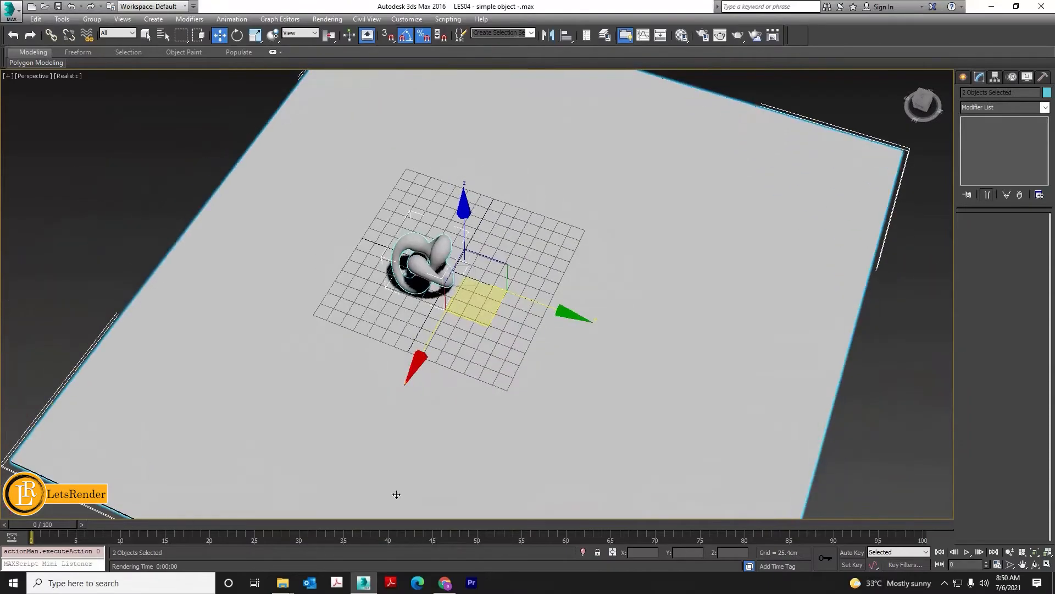
pyautogui.click(444, 582)
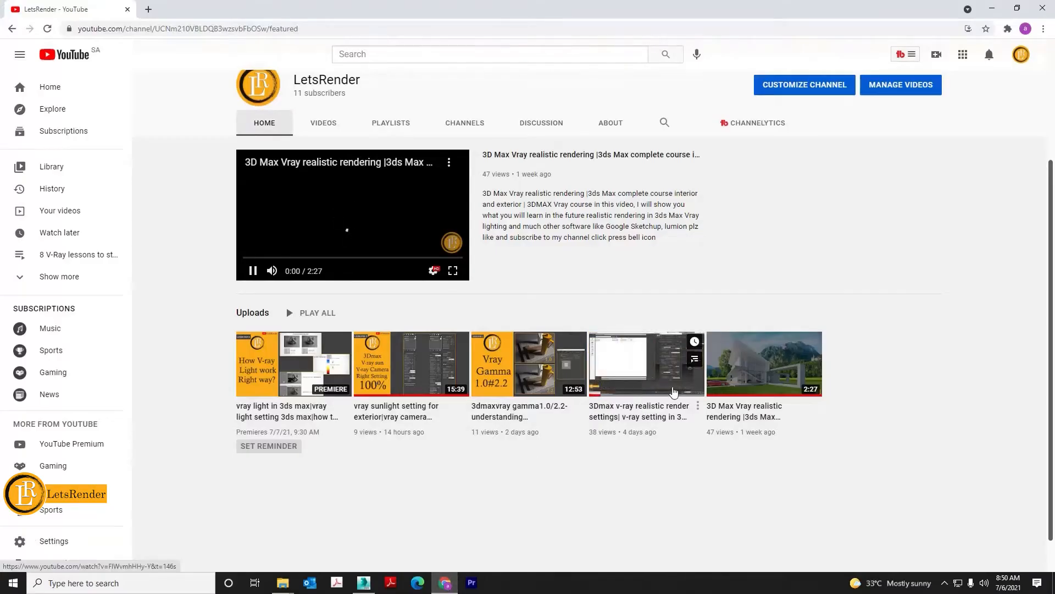
pyautogui.click(992, 8)
pyautogui.keyDown('alt'); pyautogui.moveTo(567, 331); pyautogui.dragTo(698, 303, button='middle'); pyautogui.keyUp('alt')
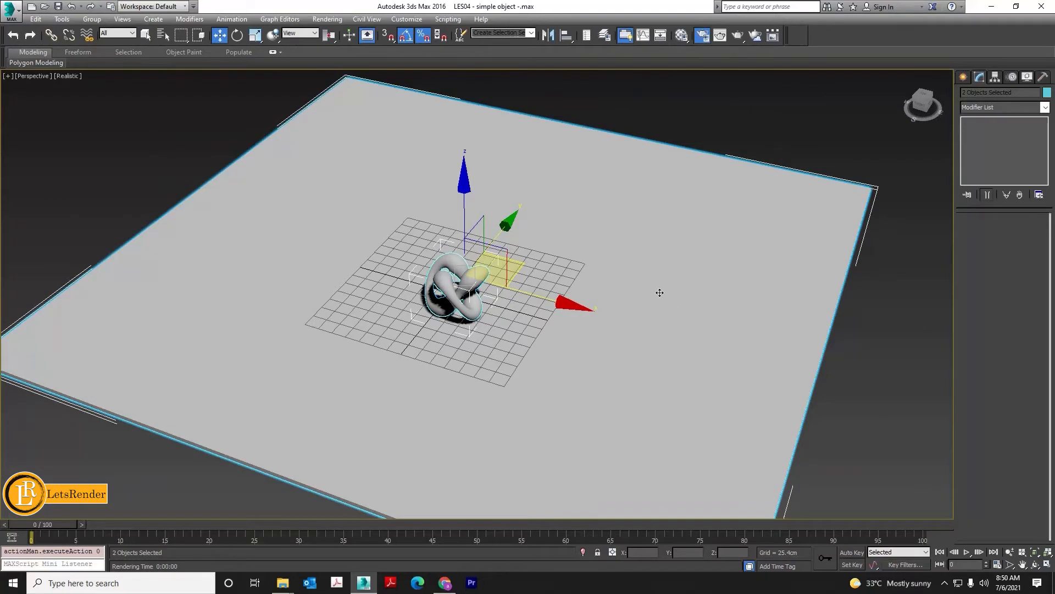
# Step: Assign V-Ray Adv 3.20.02 as the production renderer in the render setup
pyautogui.press('F10')
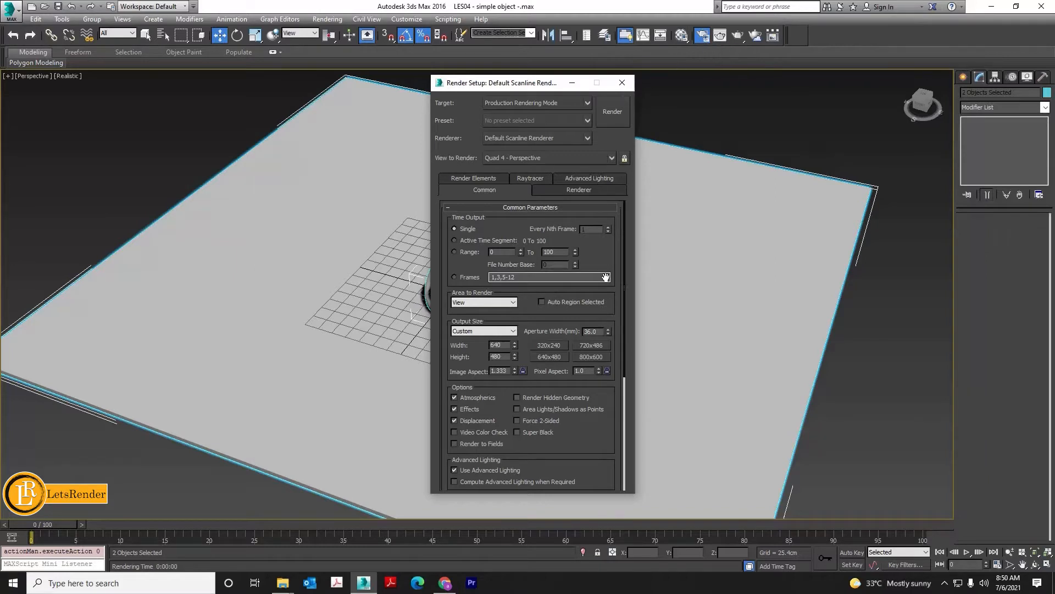
pyautogui.moveTo(603, 440); pyautogui.dragTo(614, 261)
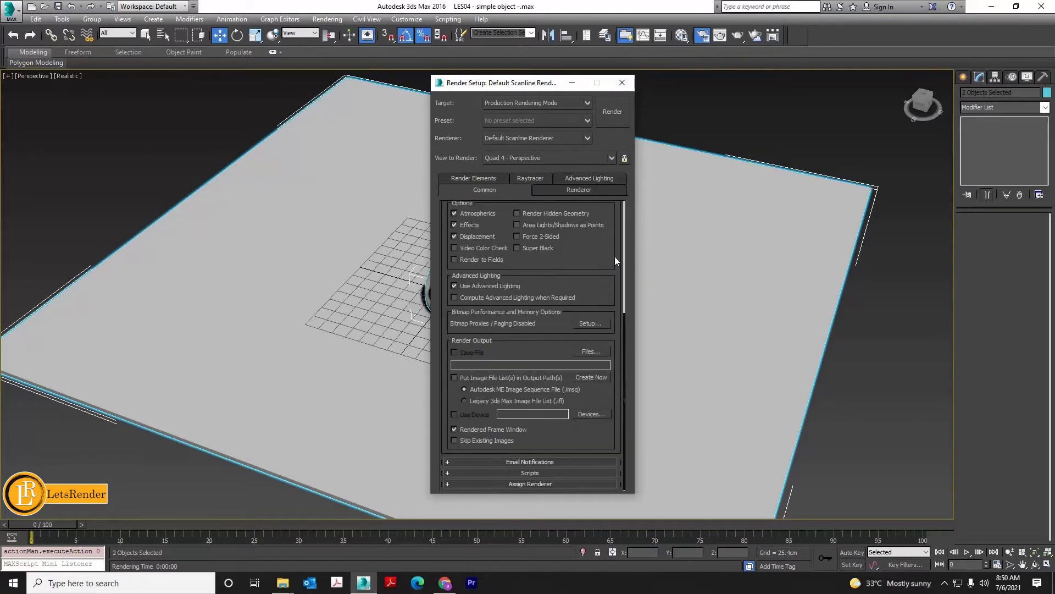
pyautogui.click(523, 484)
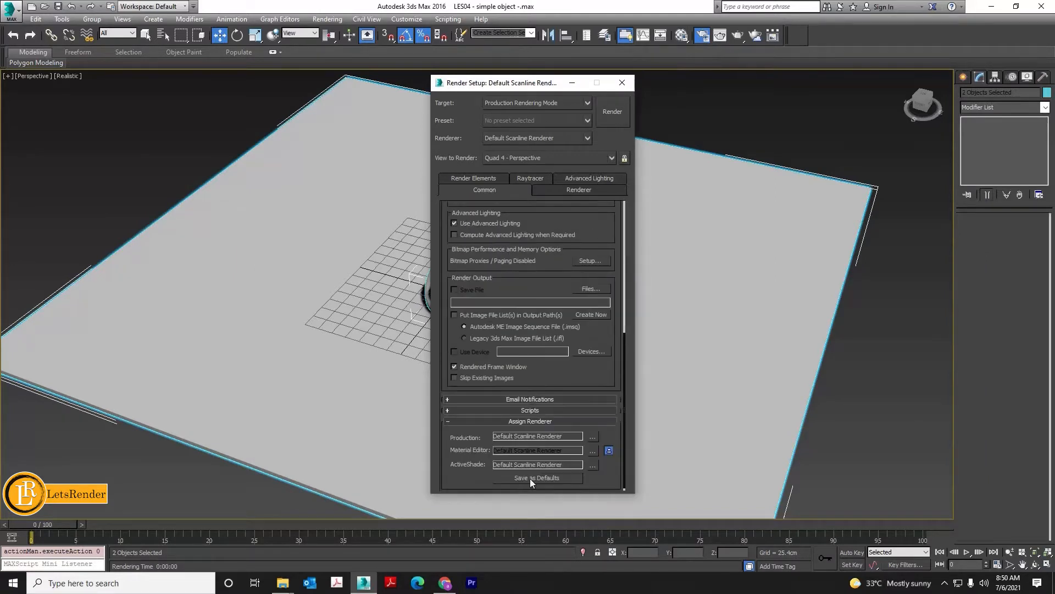
pyautogui.click(592, 437)
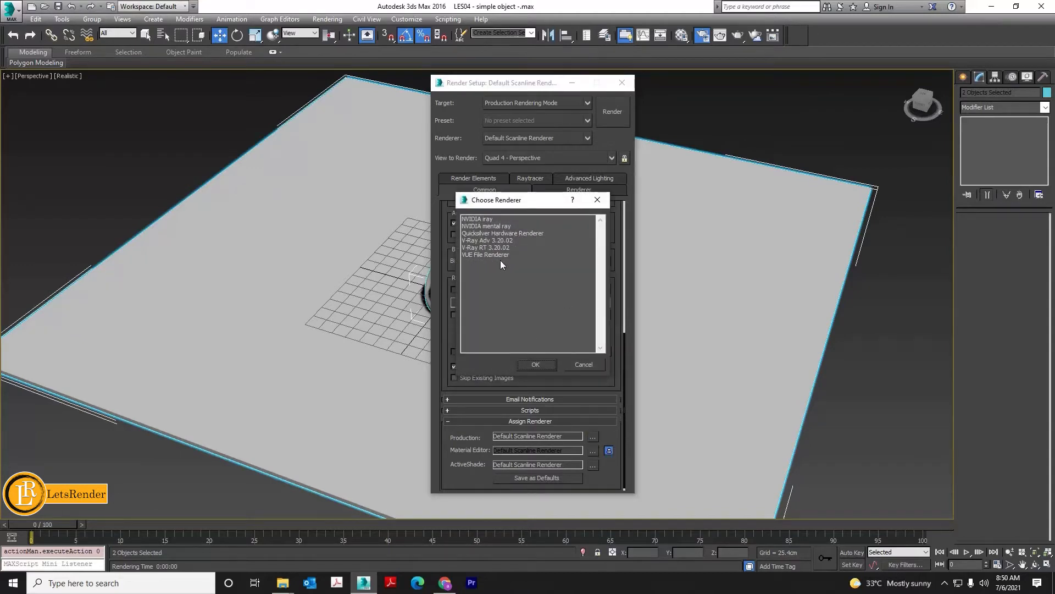
pyautogui.click(496, 240)
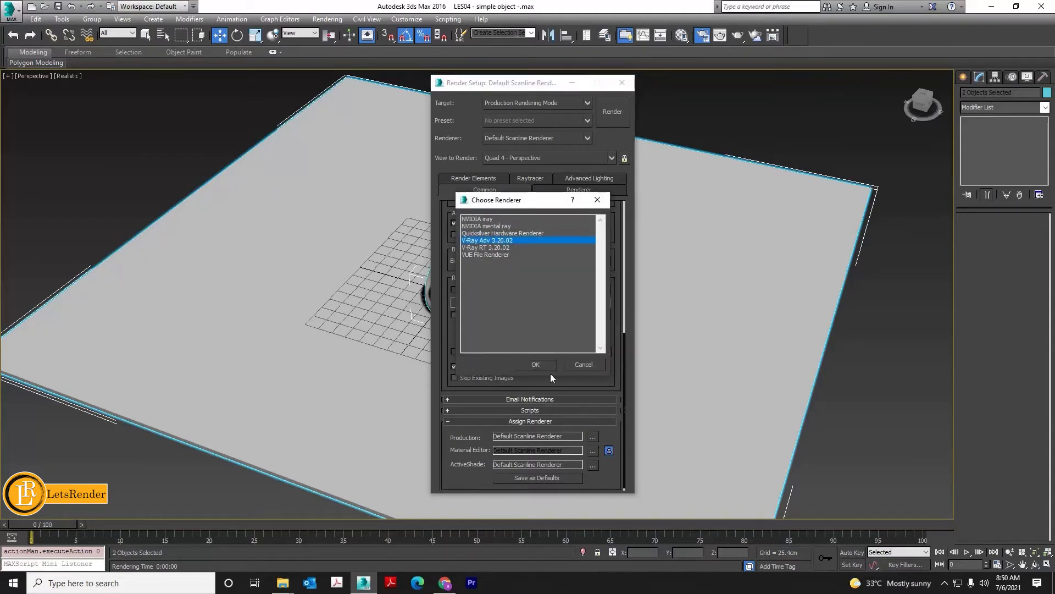
pyautogui.click(537, 364)
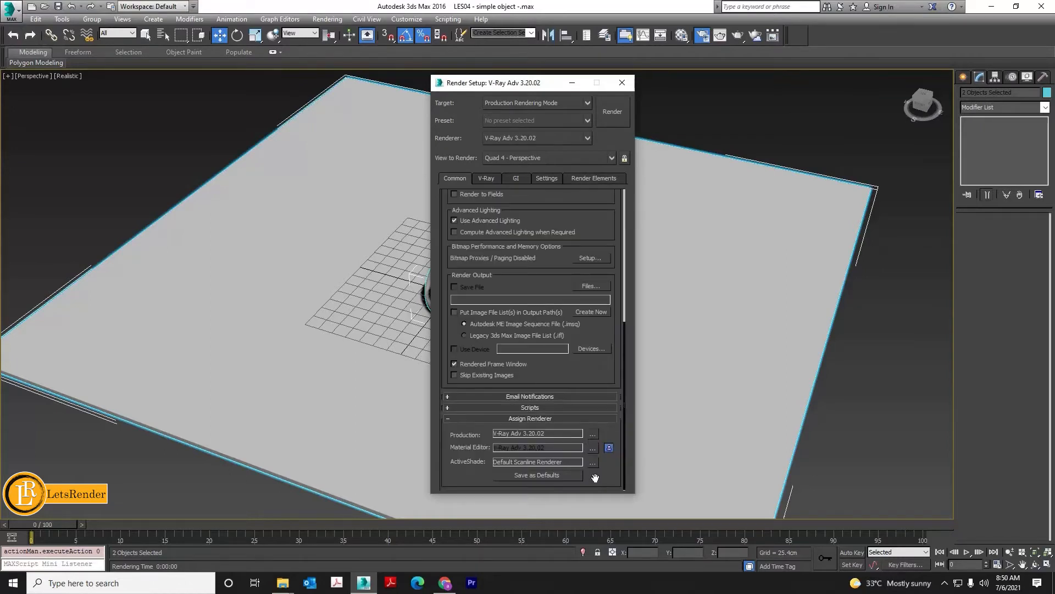
# Step: Assign V-Ray RT 3.20.02 as the ActiveShade renderer
pyautogui.click(592, 464)
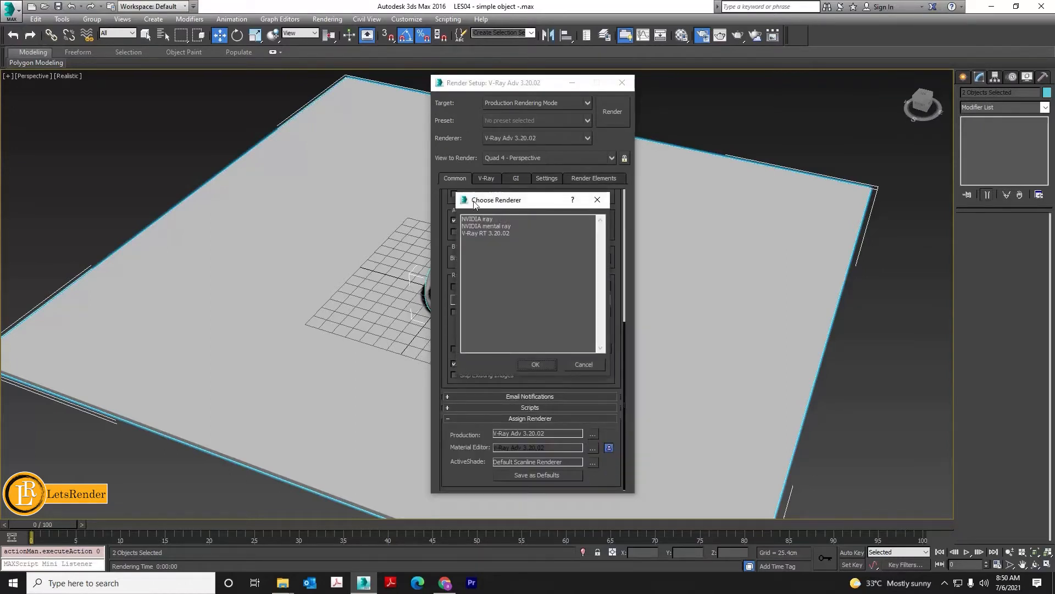
pyautogui.click(484, 233)
pyautogui.click(536, 364)
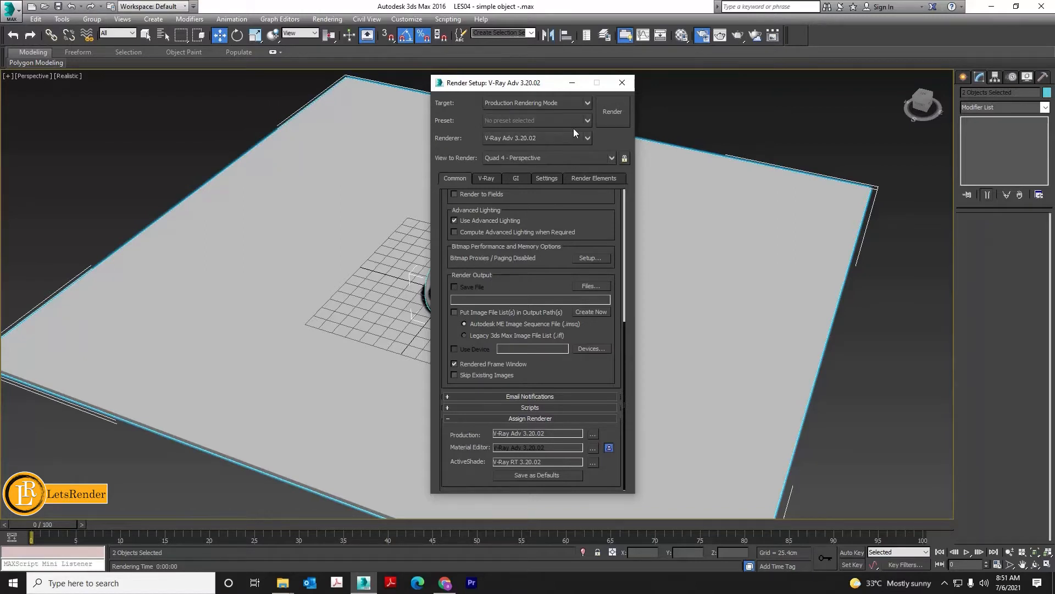
# Step: Load the vray-final render preset from the desktop's vray 01 folder, applying the V-Ray Adv 3.20.02 category
pyautogui.click(587, 121)
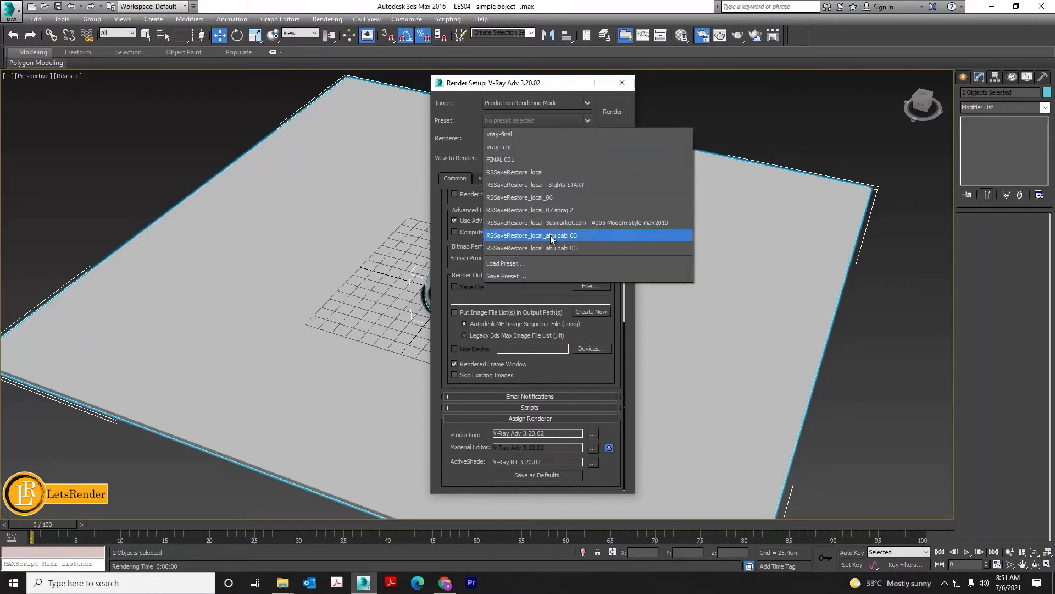
pyautogui.click(529, 264)
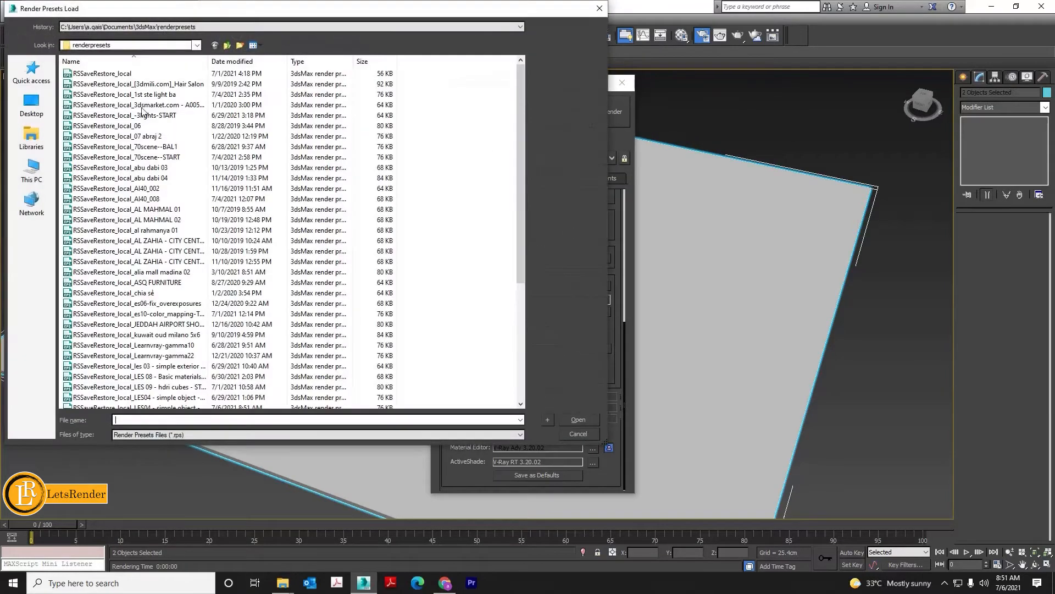
pyautogui.click(32, 105)
pyautogui.click(333, 169)
pyautogui.doubleClick(333, 169)
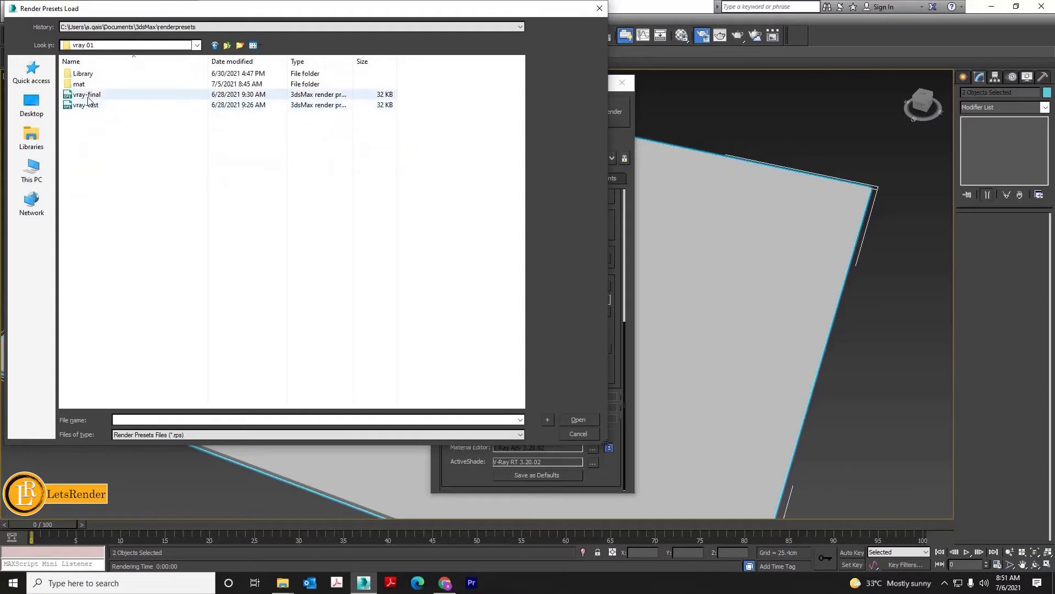
pyautogui.click(86, 96)
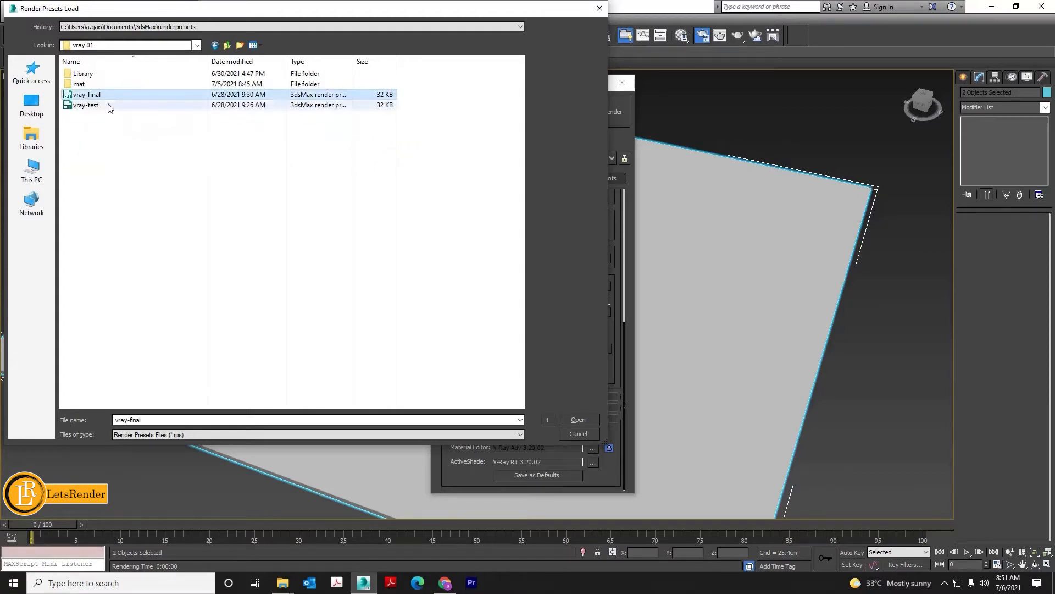
pyautogui.click(577, 419)
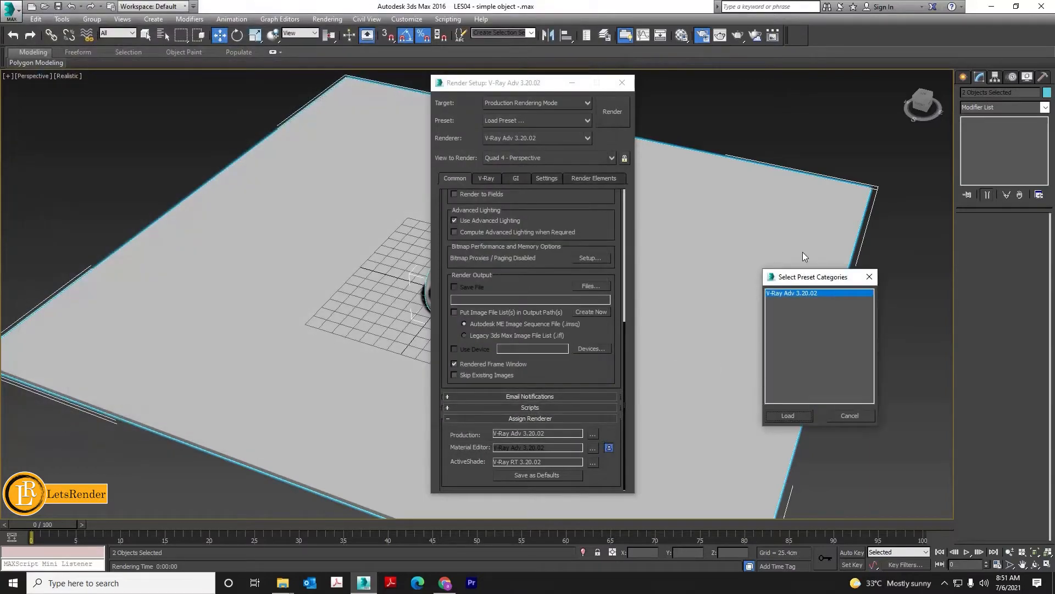
pyautogui.click(785, 416)
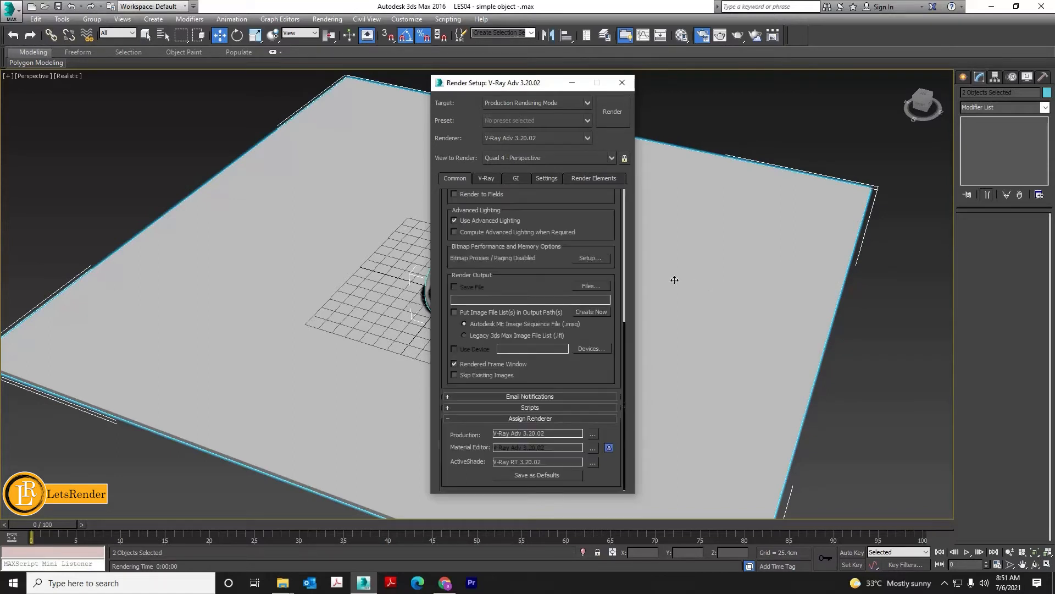
# Step: Review the loaded preset's V-Ray settings for the image sampler, Global DMC, environment and color mapping
pyautogui.click(486, 178)
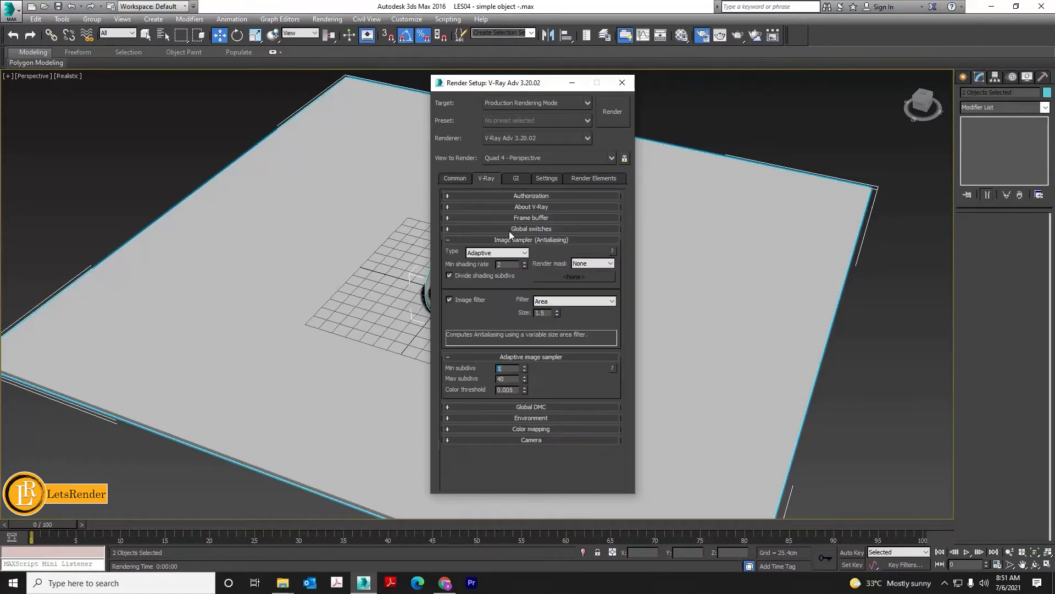
pyautogui.click(461, 418)
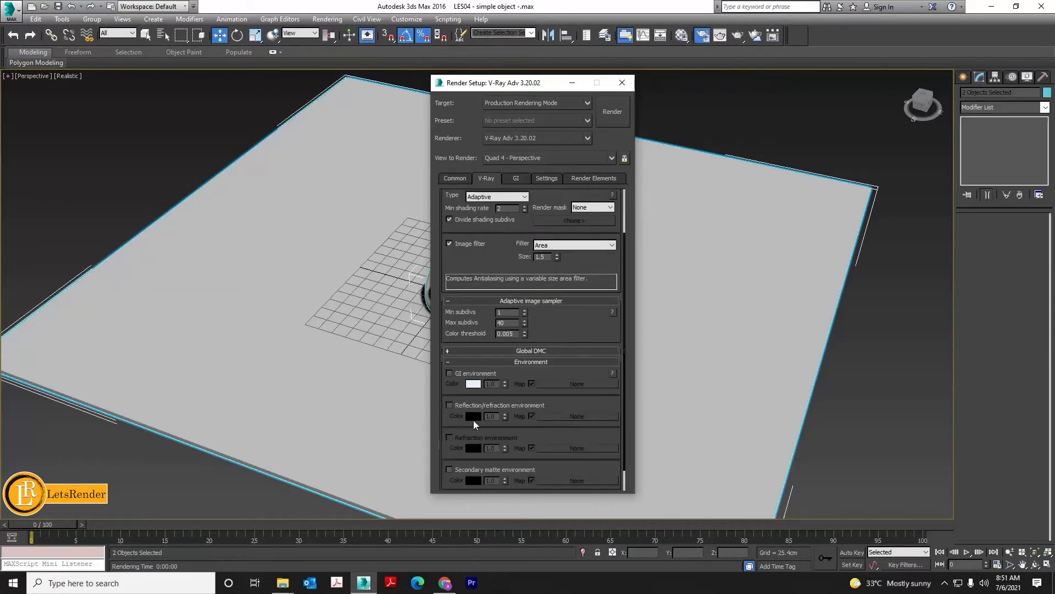
pyautogui.scroll(-3, 511, 330)
pyautogui.click(512, 326)
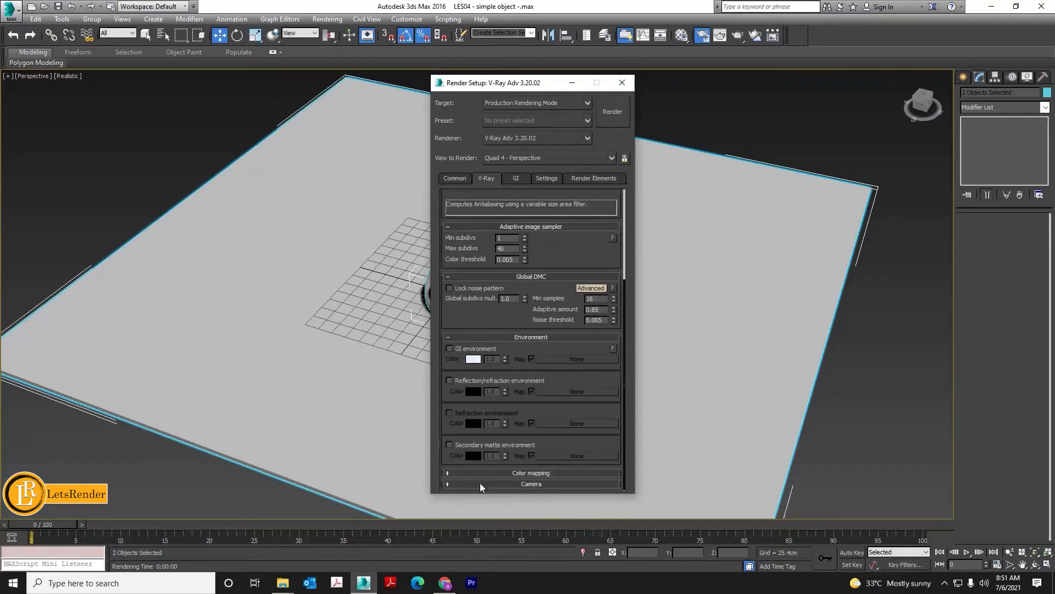
pyautogui.click(476, 474)
pyautogui.scroll(-2, 476, 473)
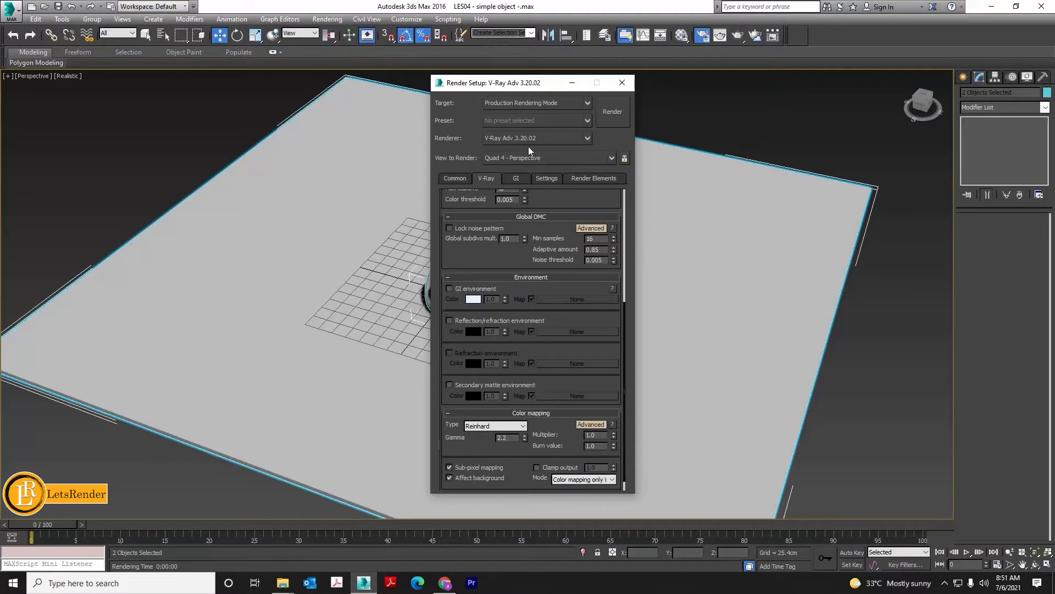
# Step: Review the global illumination settings, including the irradiance map and light cache parameters
pyautogui.click(516, 179)
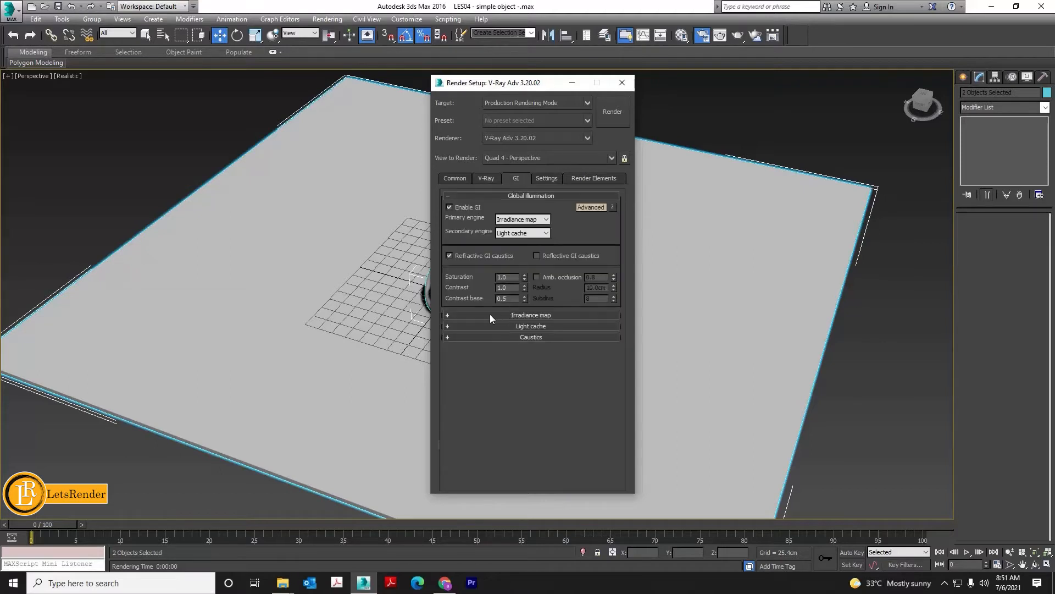
pyautogui.click(490, 316)
pyautogui.click(506, 459)
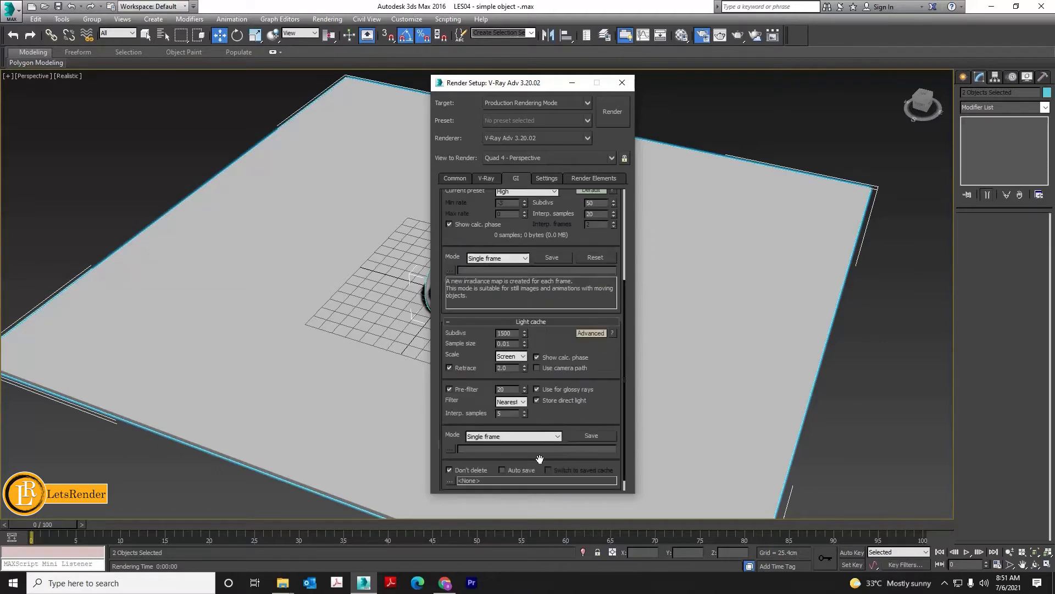
pyautogui.scroll(-5, 597, 359)
pyautogui.moveTo(597, 362); pyautogui.dragTo(597, 467)
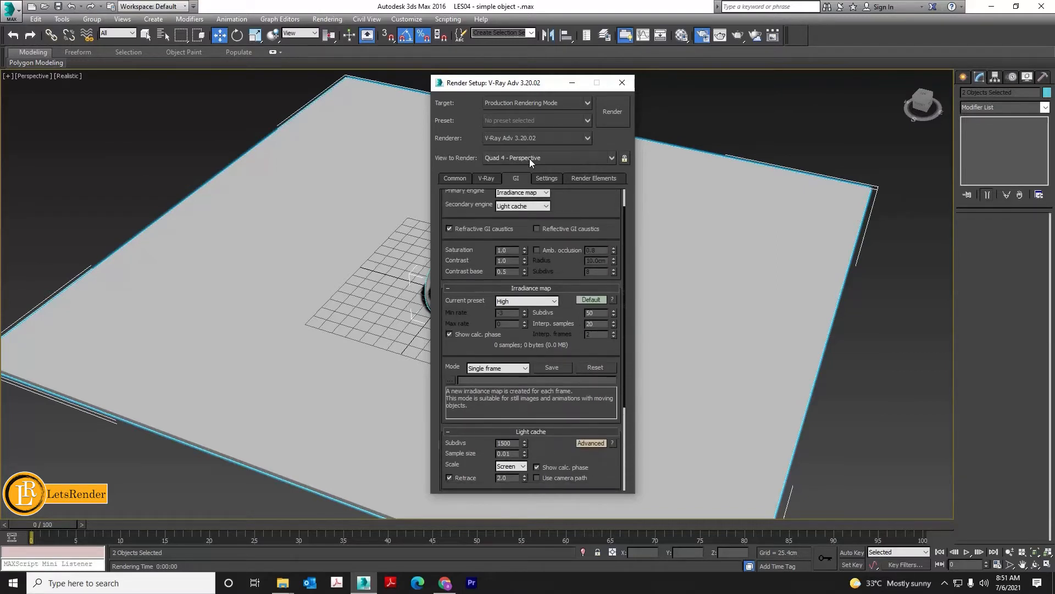
# Step: Review the preset's V-Ray system settings and close the render setup
pyautogui.click(548, 177)
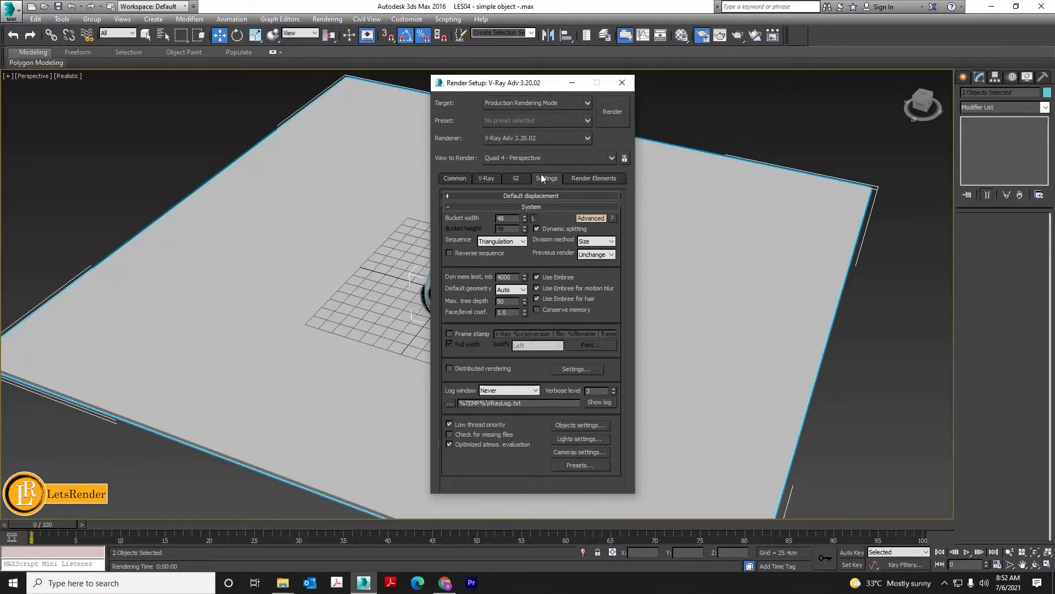
pyautogui.click(621, 82)
# Step: Change the 02 - Default material in the Material Editor from Standard to VRayMtl
pyautogui.press('m')
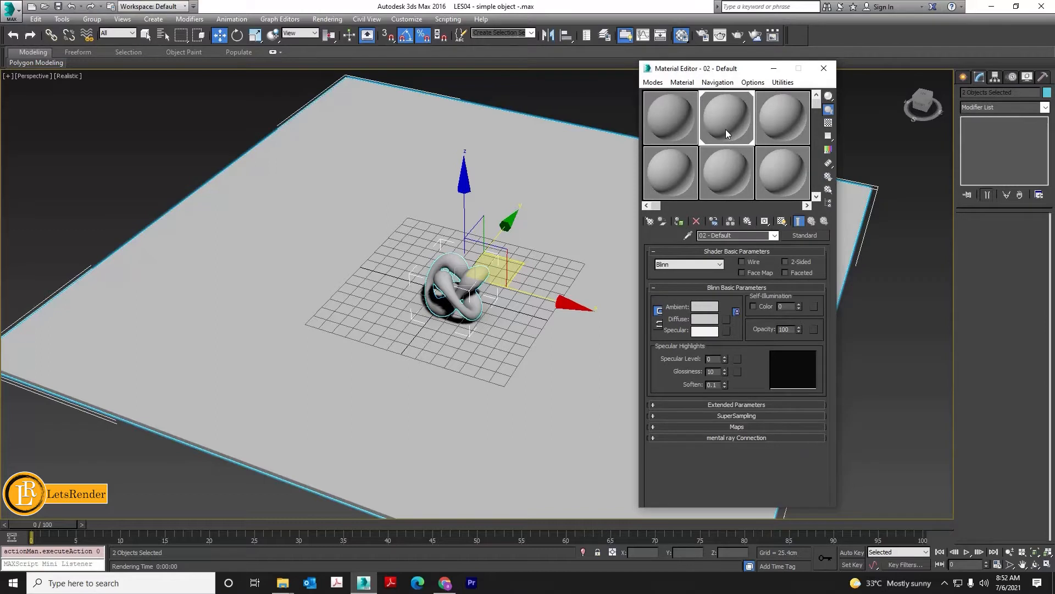
pyautogui.click(796, 236)
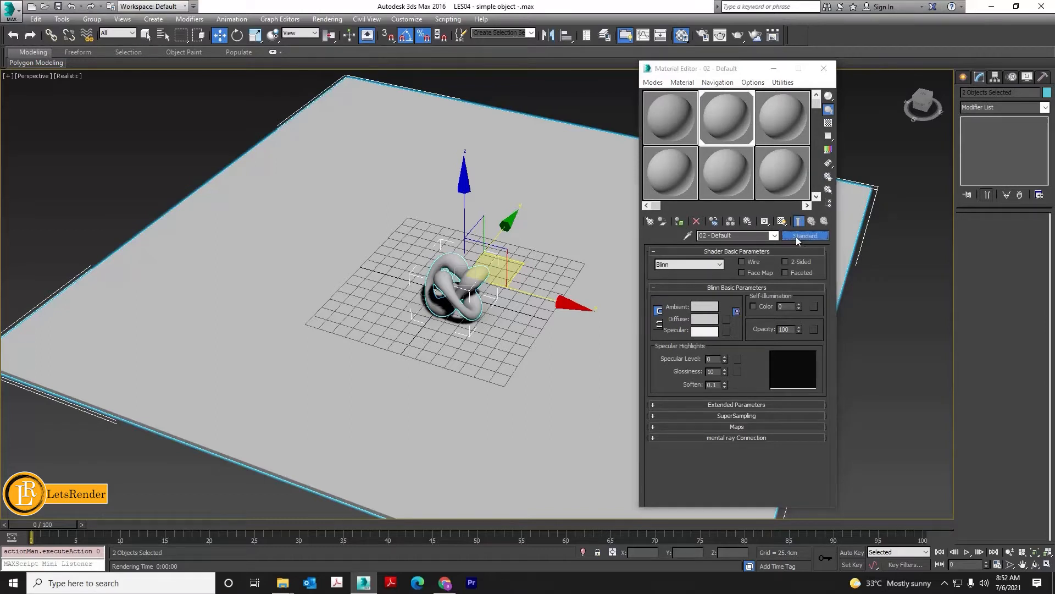
pyautogui.click(421, 335)
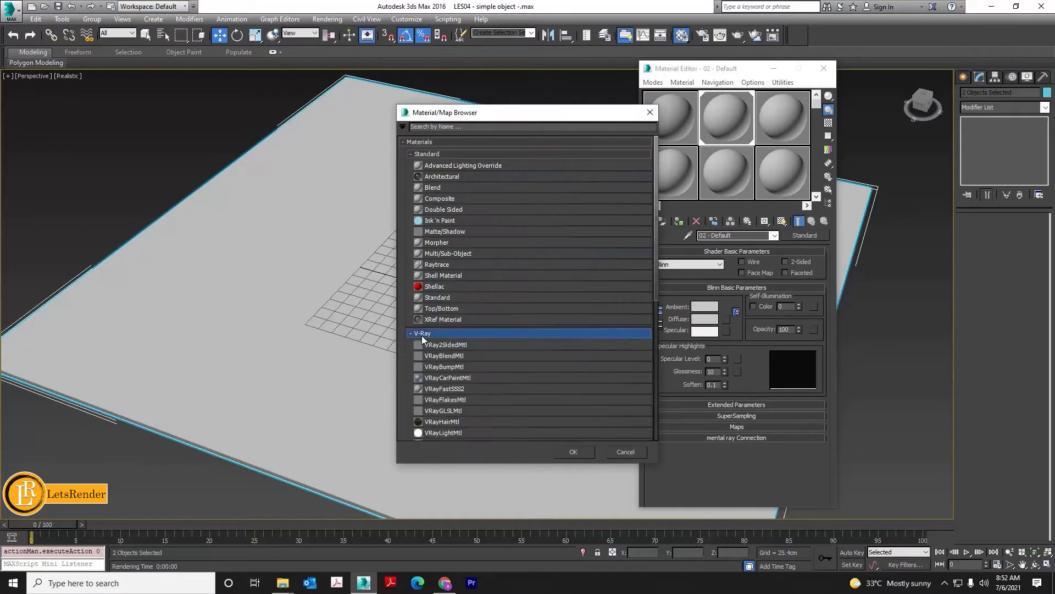
pyautogui.scroll(-2, 466, 374)
pyautogui.click(459, 378)
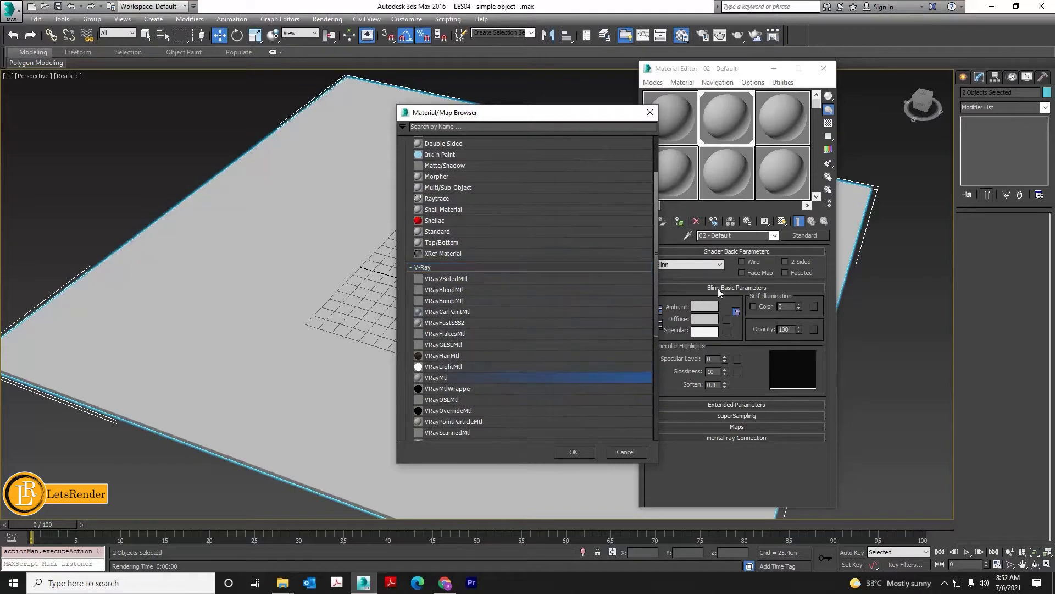
pyautogui.click(573, 451)
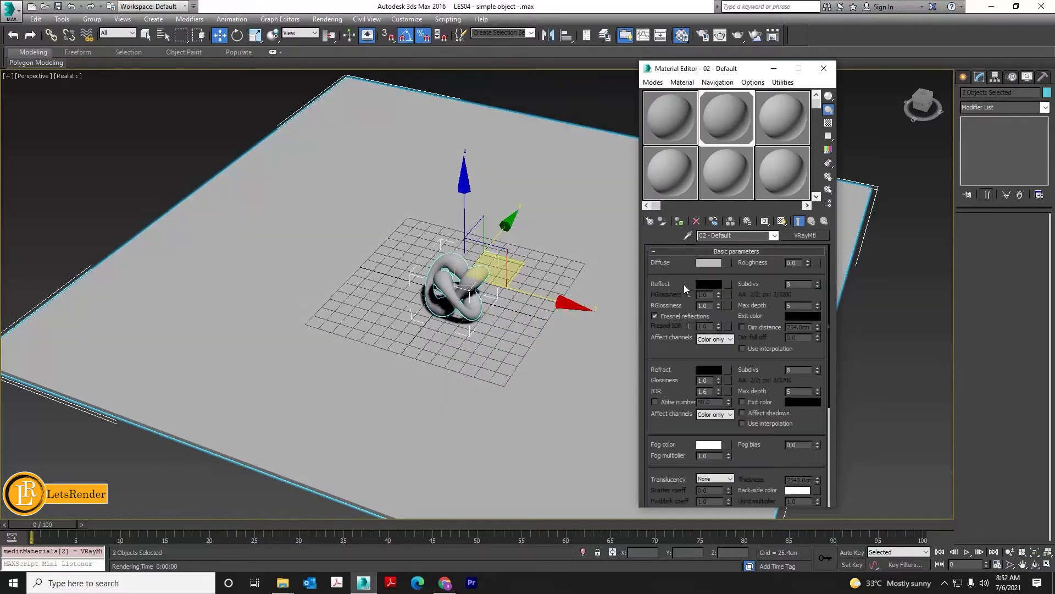
# Step: Assign the 02 - Default VRayMtl to the floor and knot, and enable its shaded display in the viewport
pyautogui.click(680, 223)
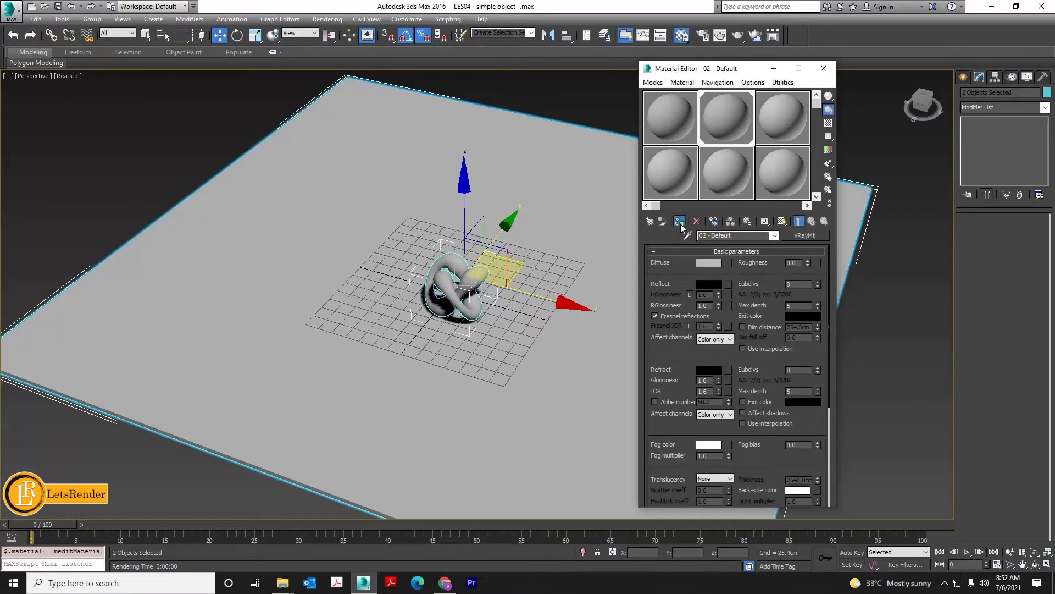
pyautogui.click(781, 222)
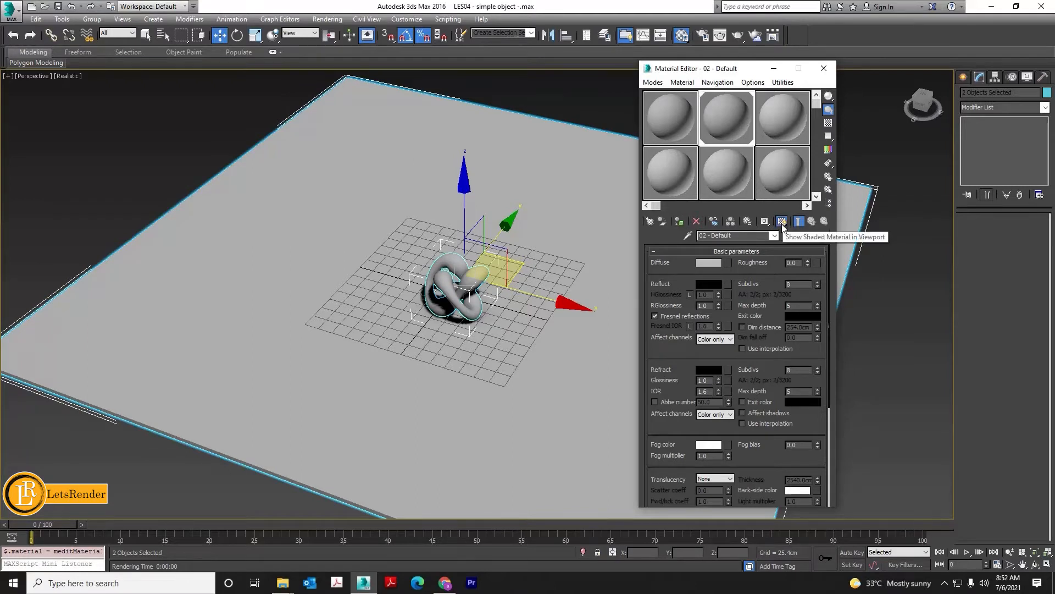
pyautogui.click(823, 68)
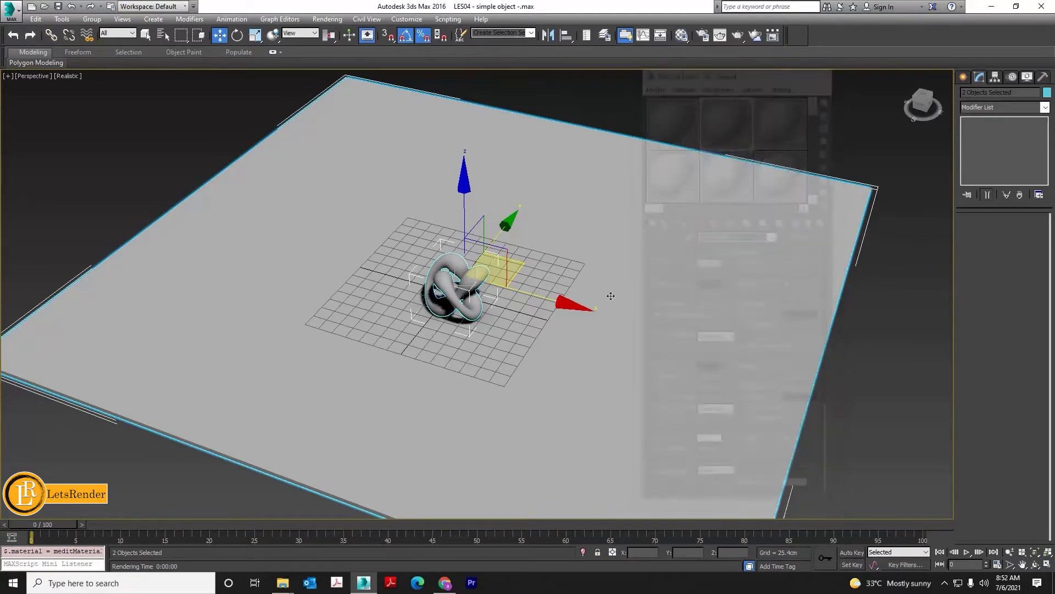
# Step: Open the camera creation options and examine the available camera types, Standard and VRay
pyautogui.keyDown('alt'); pyautogui.moveTo(605, 357); pyautogui.dragTo(635, 346, button='middle'); pyautogui.keyUp('alt')
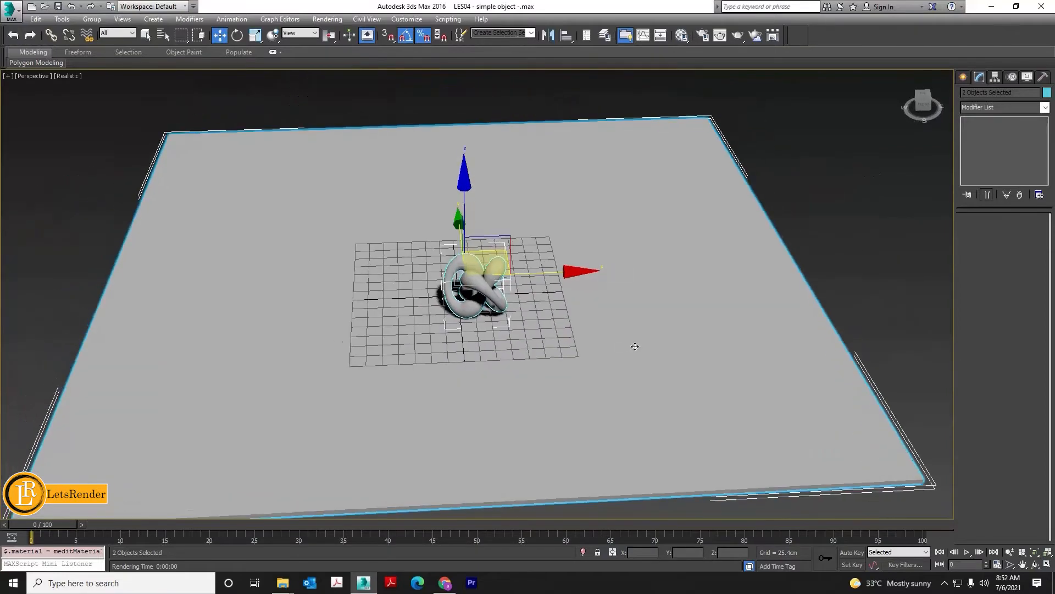
pyautogui.scroll(3, 619, 323)
pyautogui.moveTo(559, 322); pyautogui.dragTo(731, 330, button='middle')
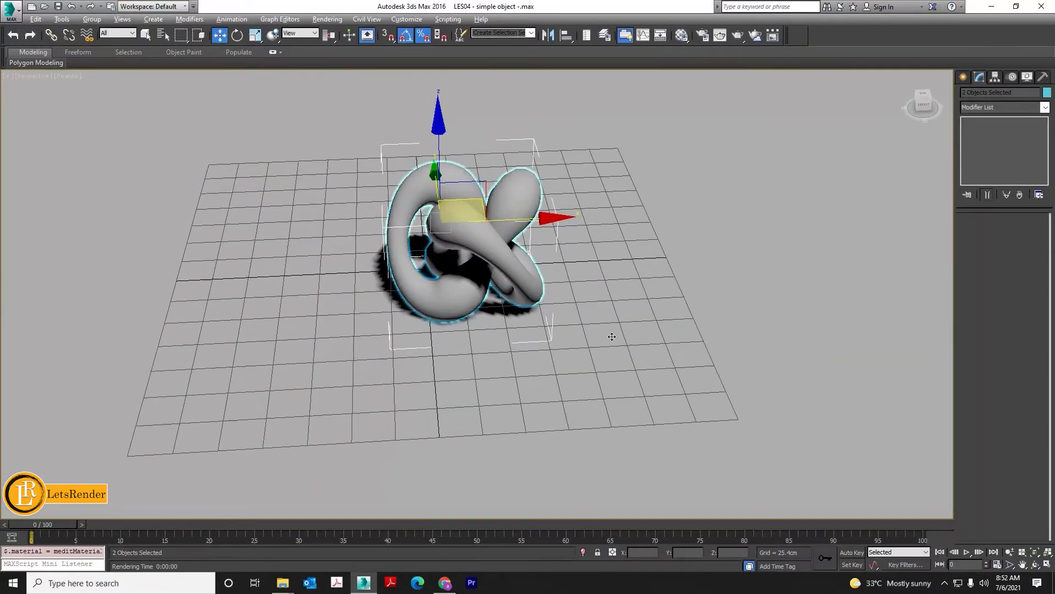
pyautogui.keyDown('alt'); pyautogui.moveTo(612, 337); pyautogui.dragTo(608, 334, button='middle'); pyautogui.keyUp('alt')
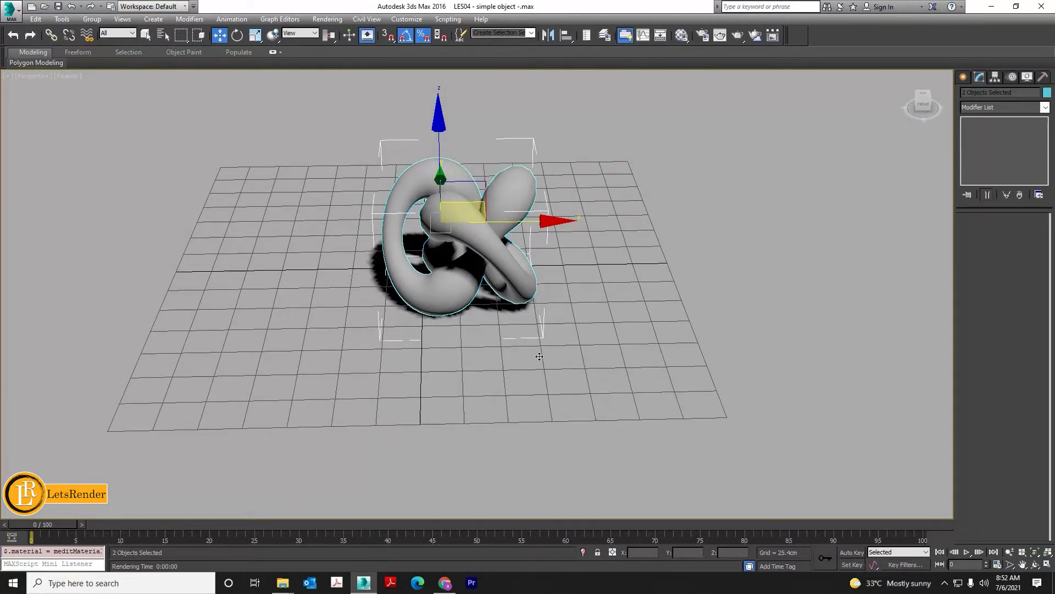
pyautogui.keyDown('alt'); pyautogui.moveTo(539, 356); pyautogui.dragTo(574, 358, button='middle'); pyautogui.keyUp('alt')
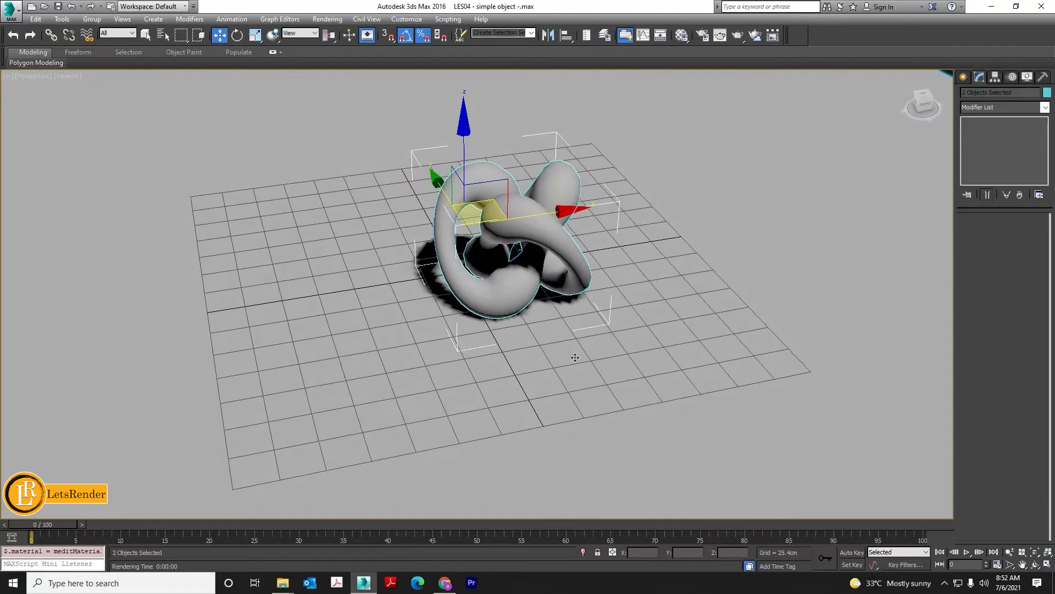
pyautogui.scroll(3, 575, 358)
pyautogui.moveTo(582, 321); pyautogui.dragTo(585, 380, button='middle')
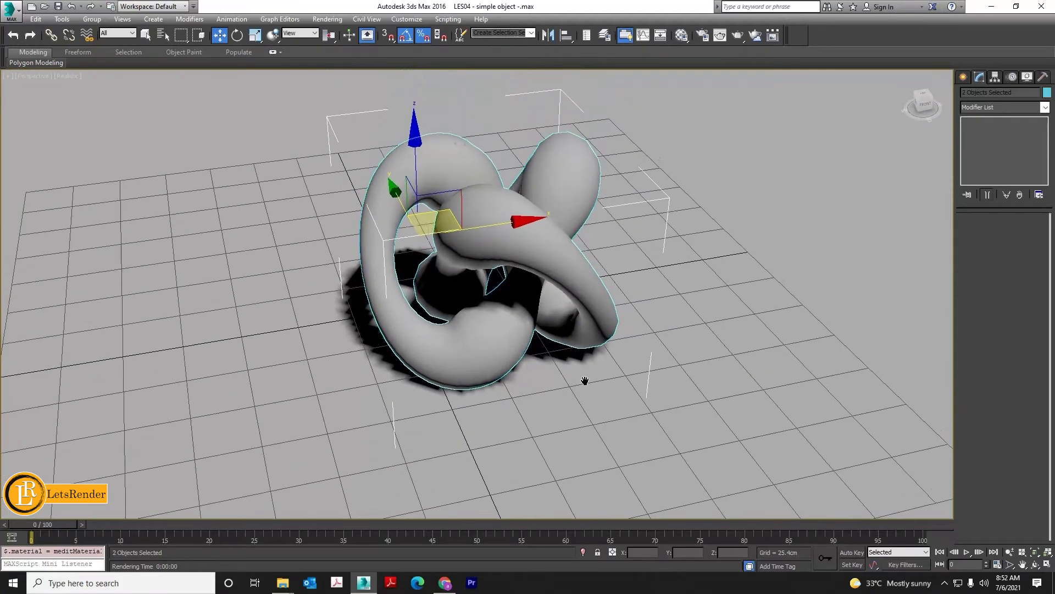
pyautogui.click(964, 77)
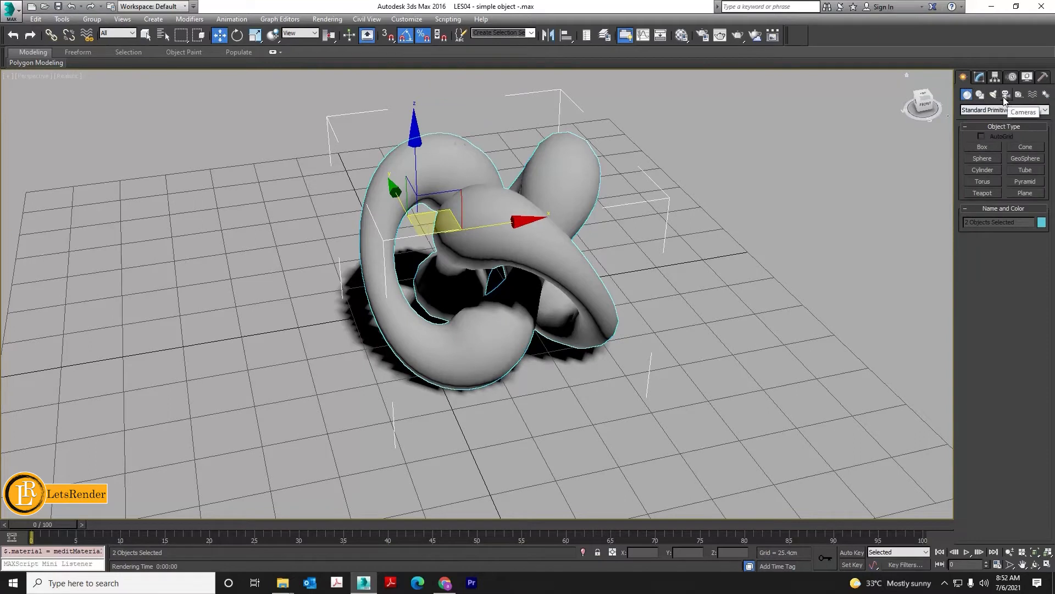
pyautogui.click(1005, 98)
pyautogui.click(995, 109)
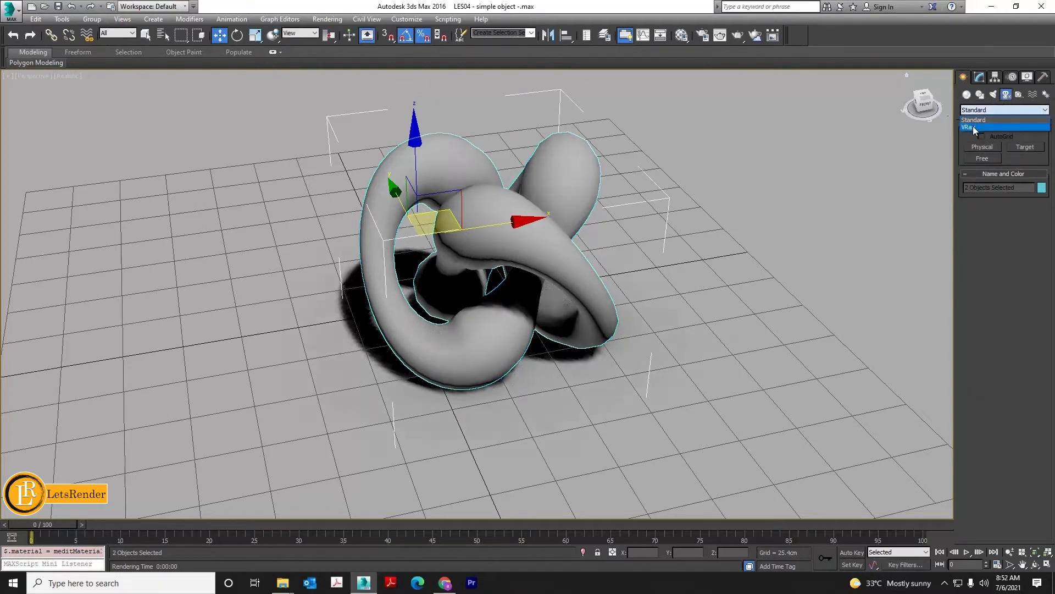
pyautogui.click(801, 37)
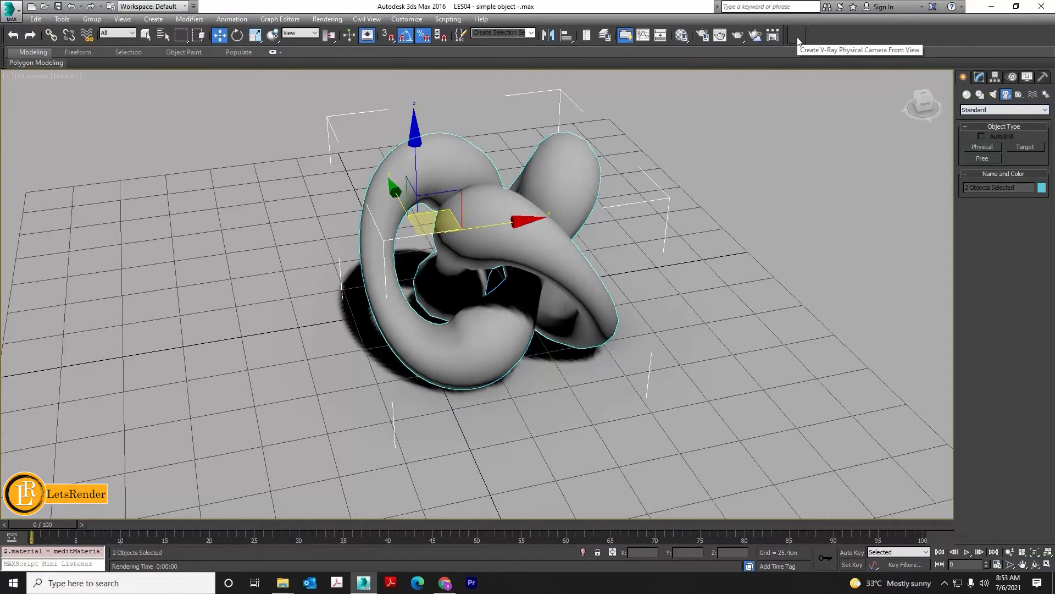
pyautogui.click(1008, 111)
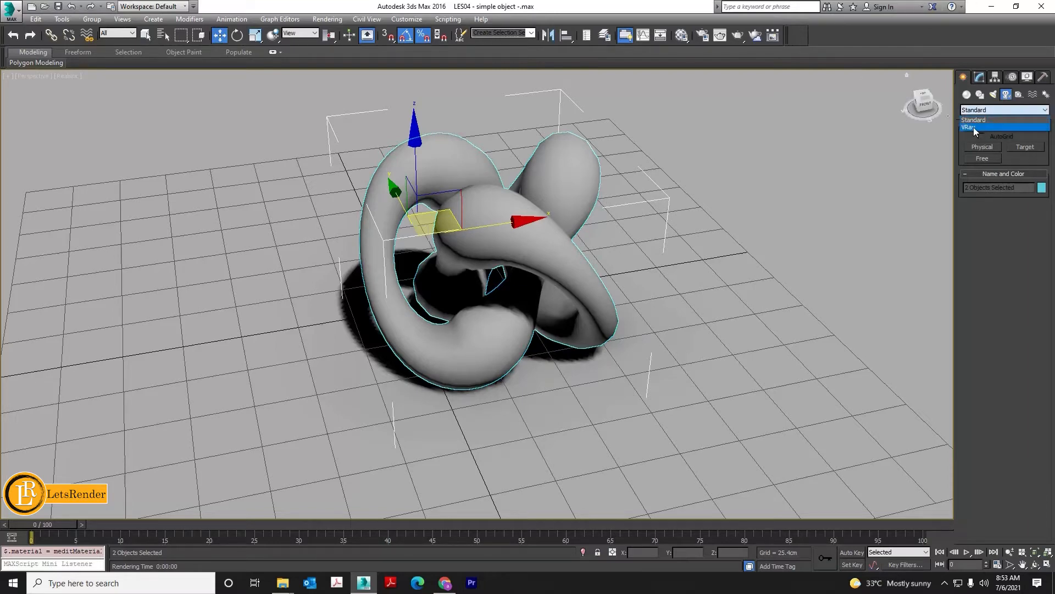
# Step: Frame the knot closely in the perspective view and create a V-Ray physical camera from that view
pyautogui.press('z')
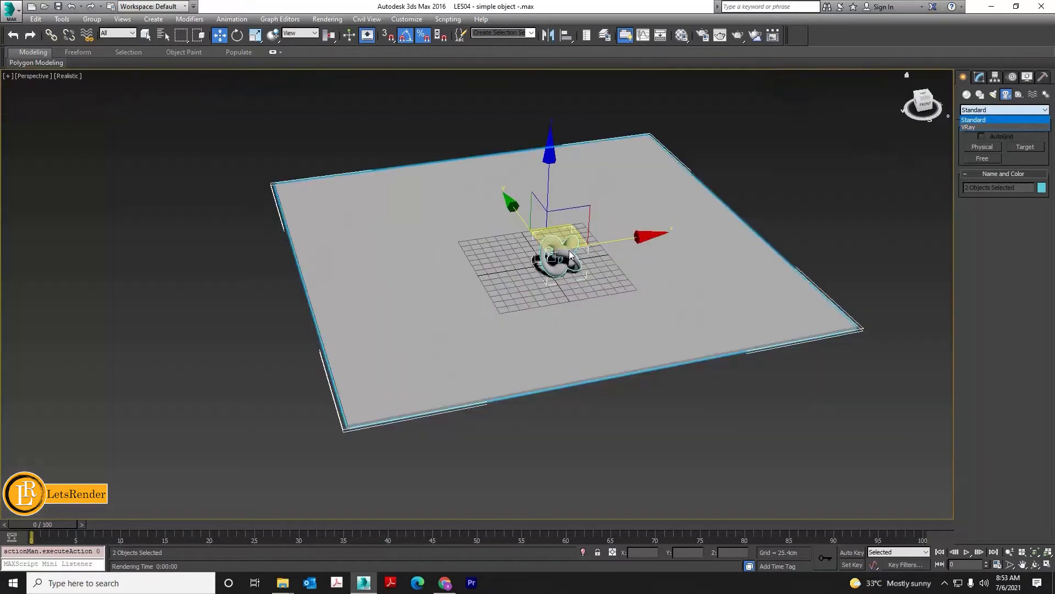
pyautogui.scroll(5, 591, 242)
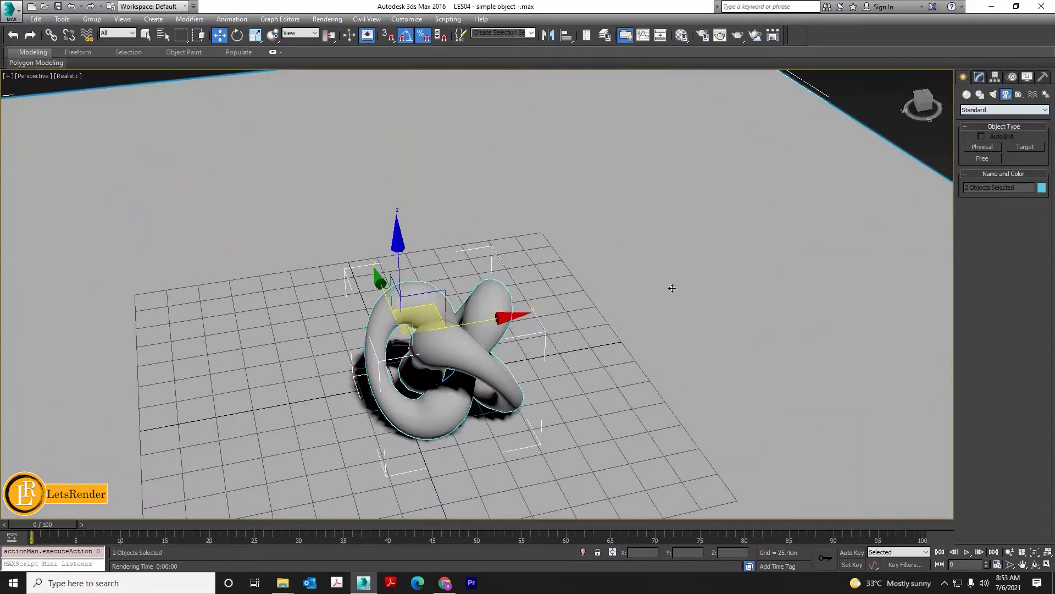
pyautogui.moveTo(671, 288); pyautogui.dragTo(682, 288, button='middle')
pyautogui.scroll(3, 611, 300)
pyautogui.moveTo(611, 299); pyautogui.dragTo(683, 301, button='middle')
pyautogui.click(796, 36)
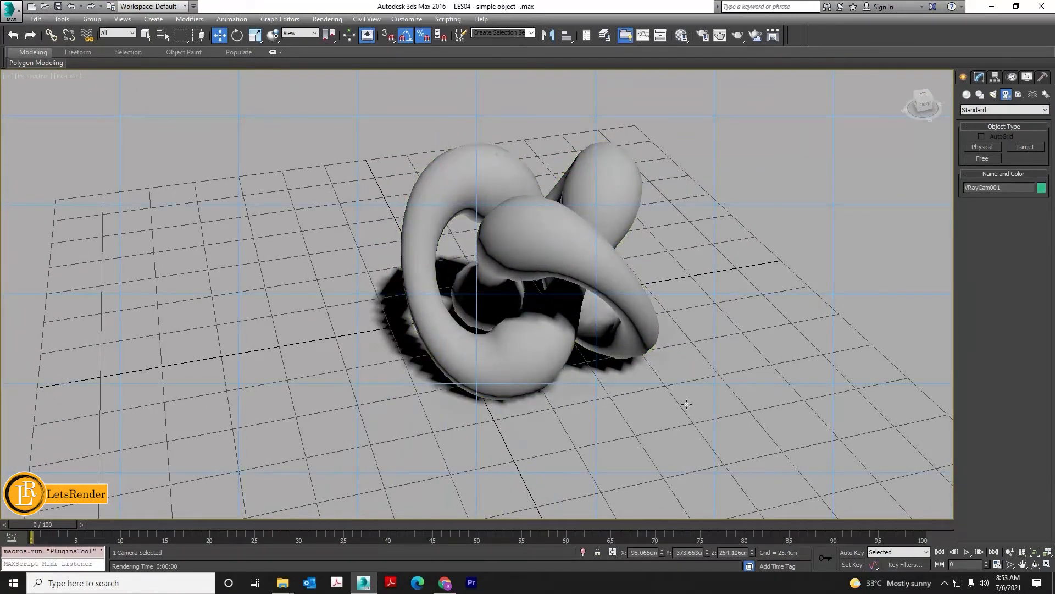
# Step: Check the viewport's list of available cameras for the new V-Ray camera
pyautogui.click(29, 79)
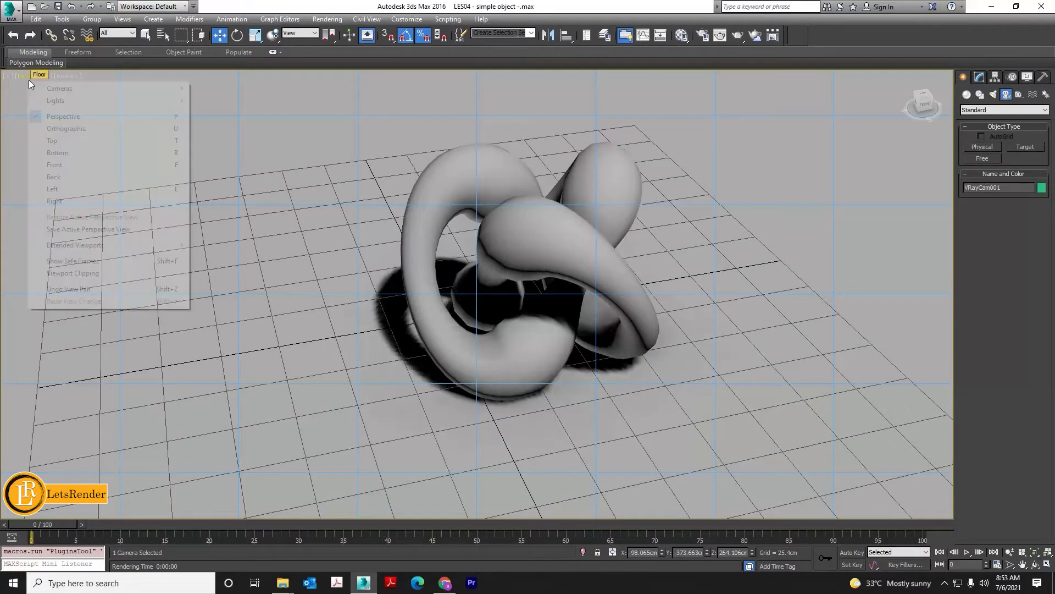
pyautogui.click(6, 76)
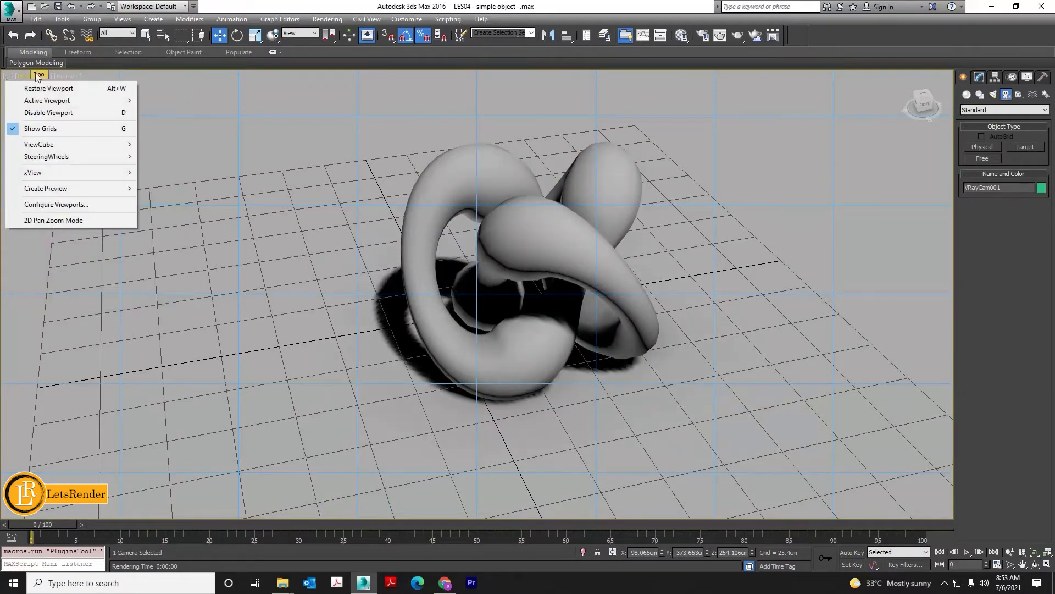
pyautogui.click(27, 73)
pyautogui.click(26, 77)
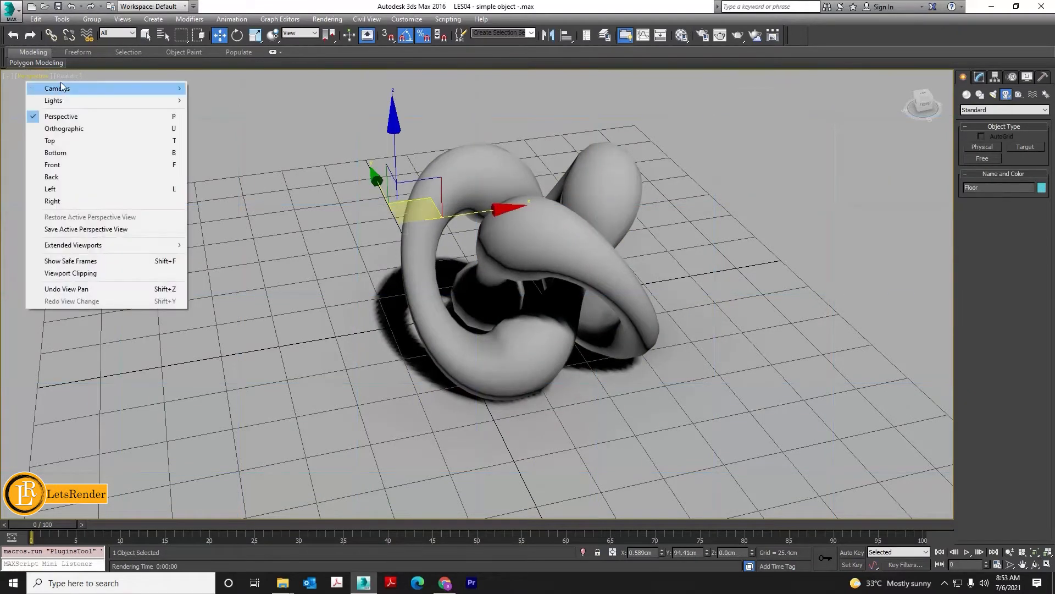
pyautogui.moveTo(72, 91)
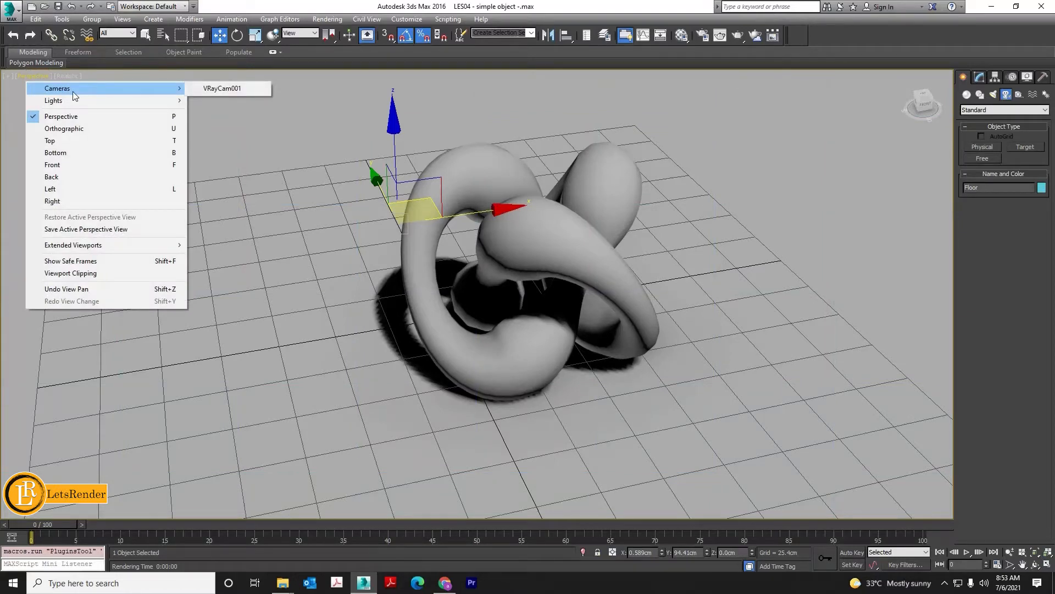
pyautogui.click(743, 275)
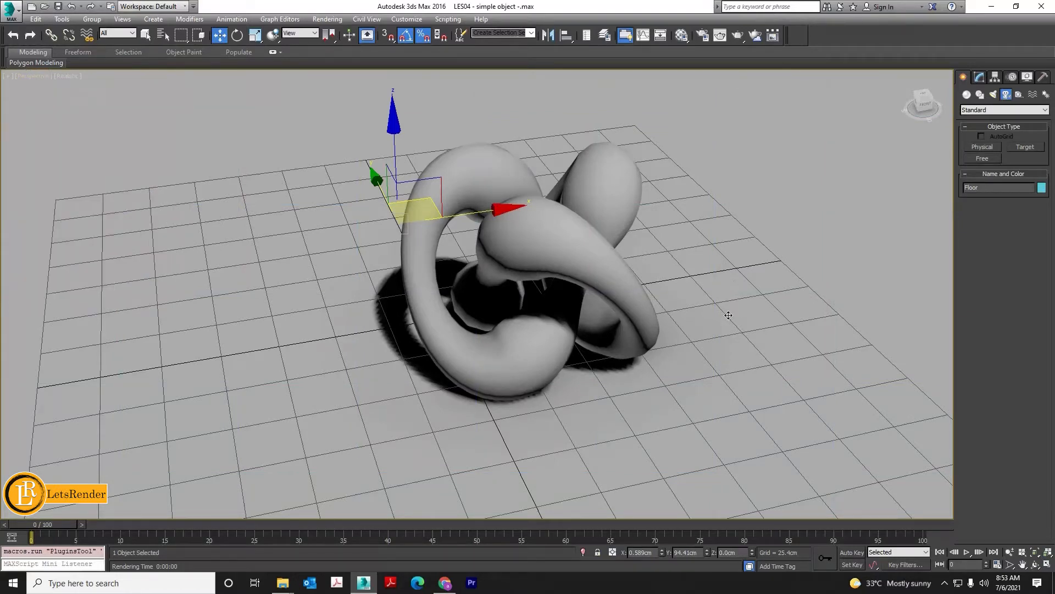
# Step: Create a second V-Ray physical camera from a closer perspective view at a different angle to the knot
pyautogui.scroll(-10, 728, 315)
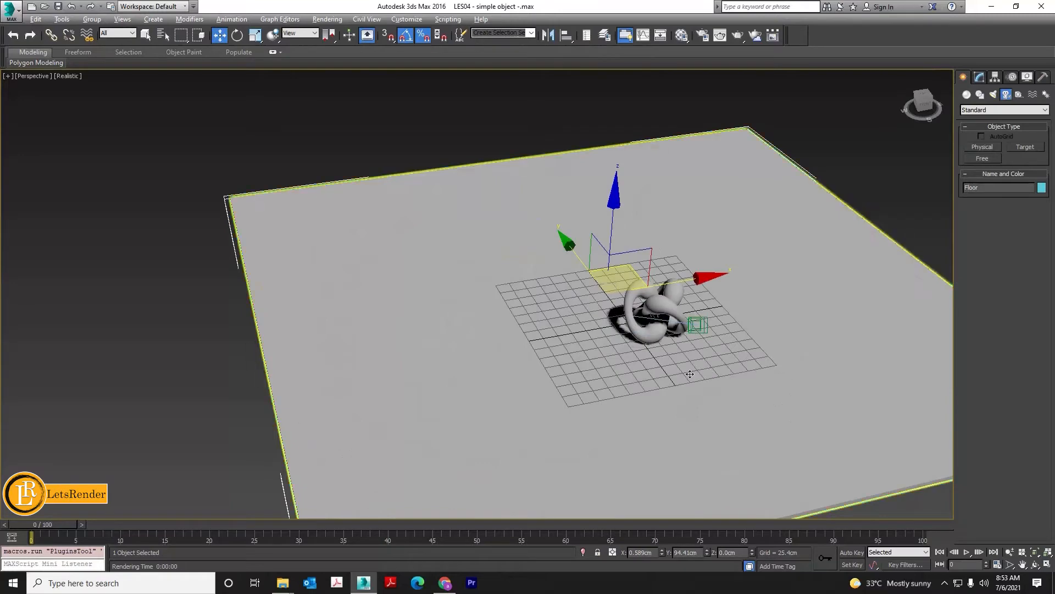
pyautogui.scroll(6, 723, 346)
pyautogui.scroll(4, 660, 284)
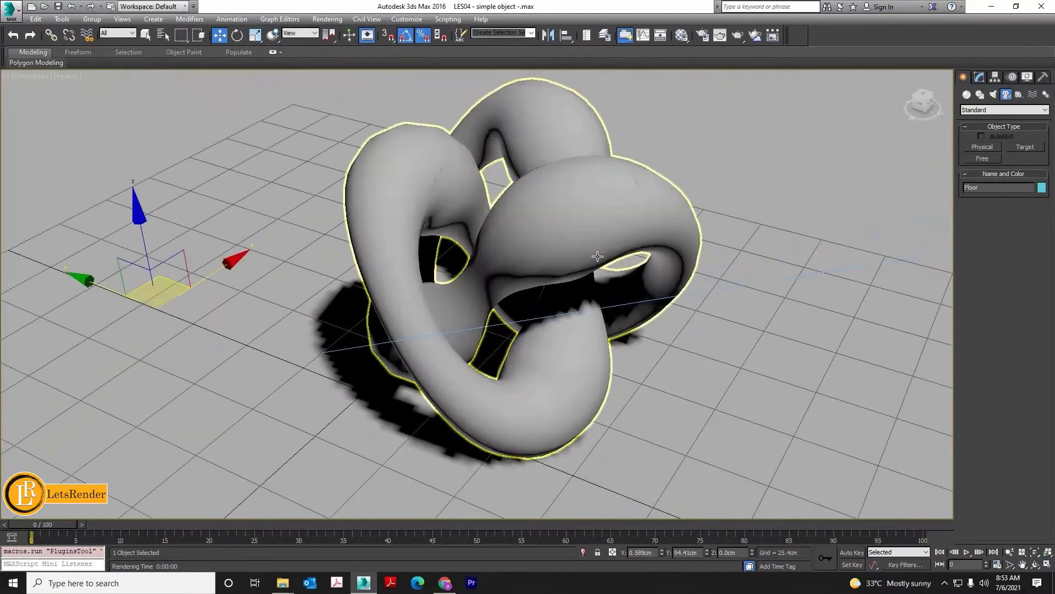
pyautogui.moveTo(660, 283); pyautogui.dragTo(654, 292, button='middle')
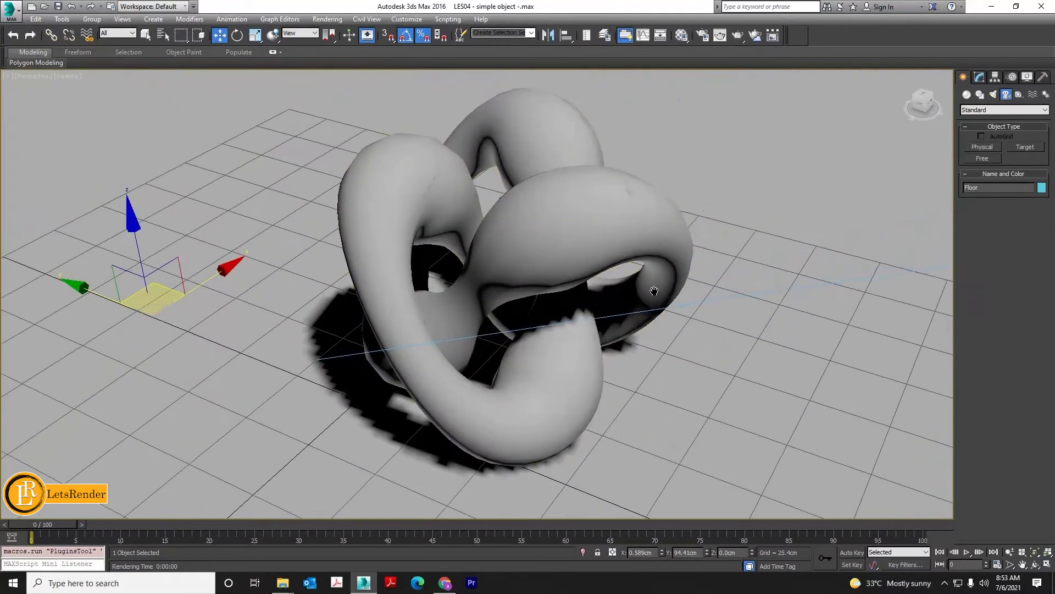
pyautogui.click(798, 35)
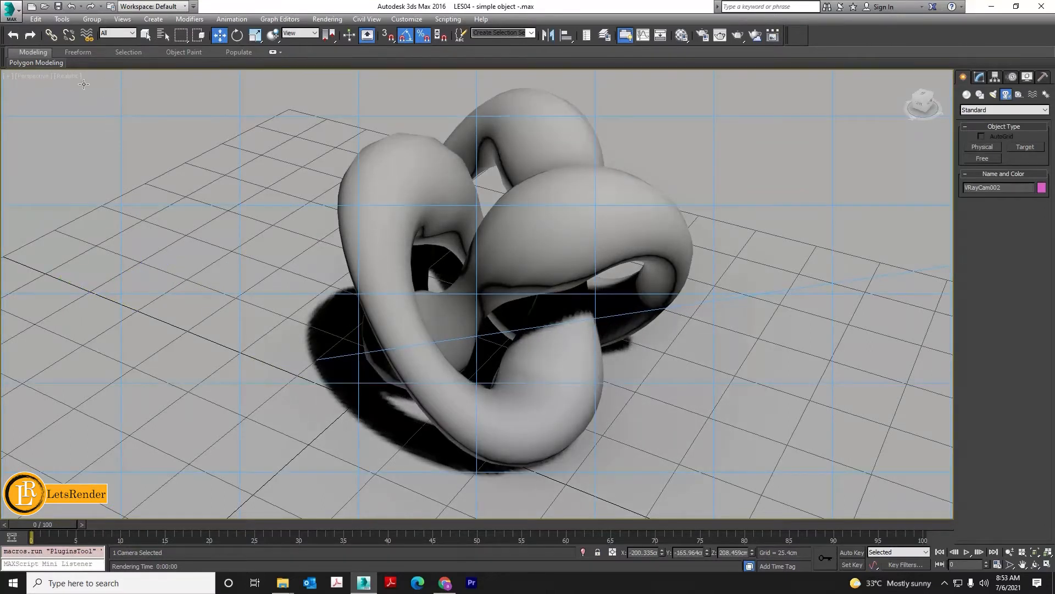
# Step: Look through VRayCam001 in the viewport and return to the perspective view
pyautogui.click(34, 77)
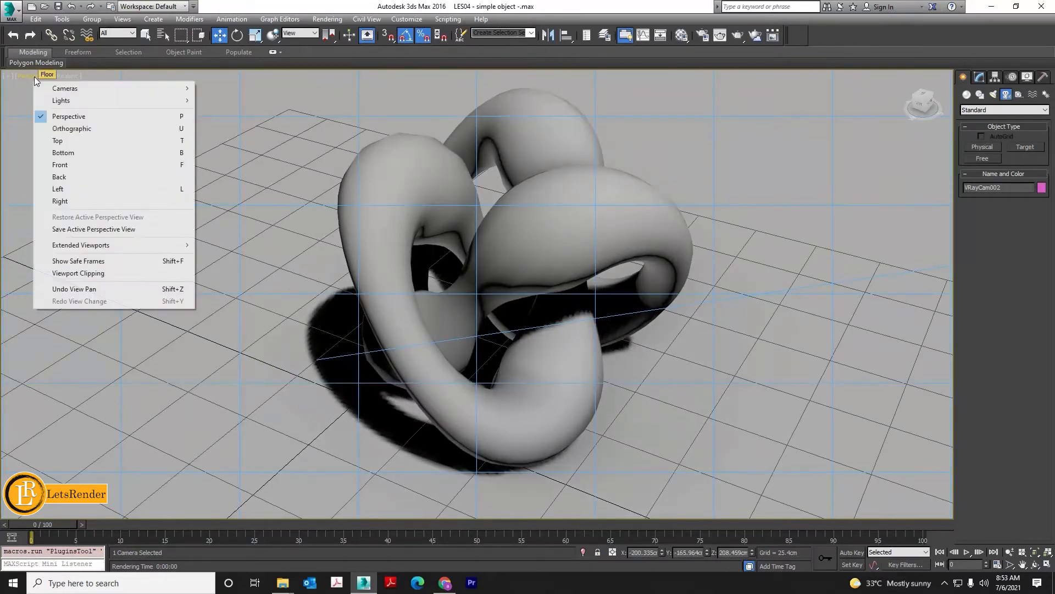
pyautogui.moveTo(85, 88)
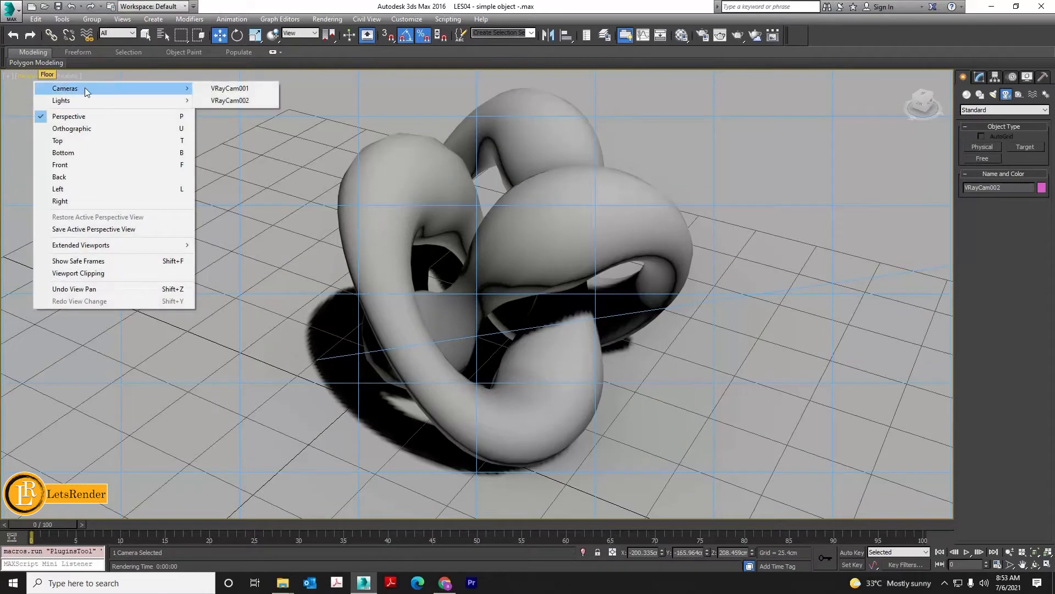
pyautogui.click(249, 88)
pyautogui.press('p')
# Step: Delete the second V-Ray camera and select the remaining VRayCam001
pyautogui.scroll(-10, 500, 264)
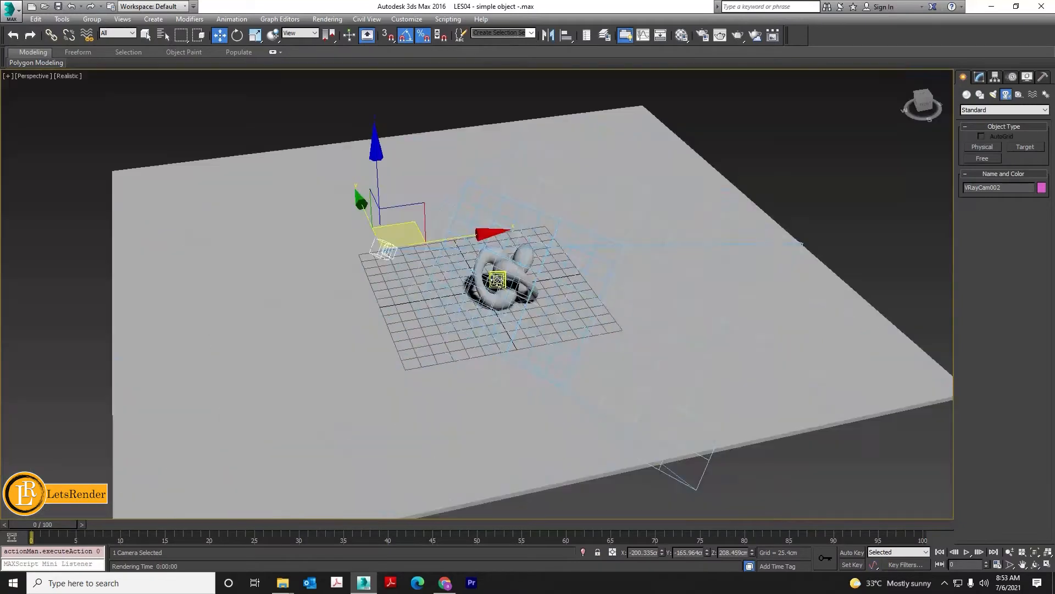
pyautogui.click(620, 238)
pyautogui.scroll(8, 483, 269)
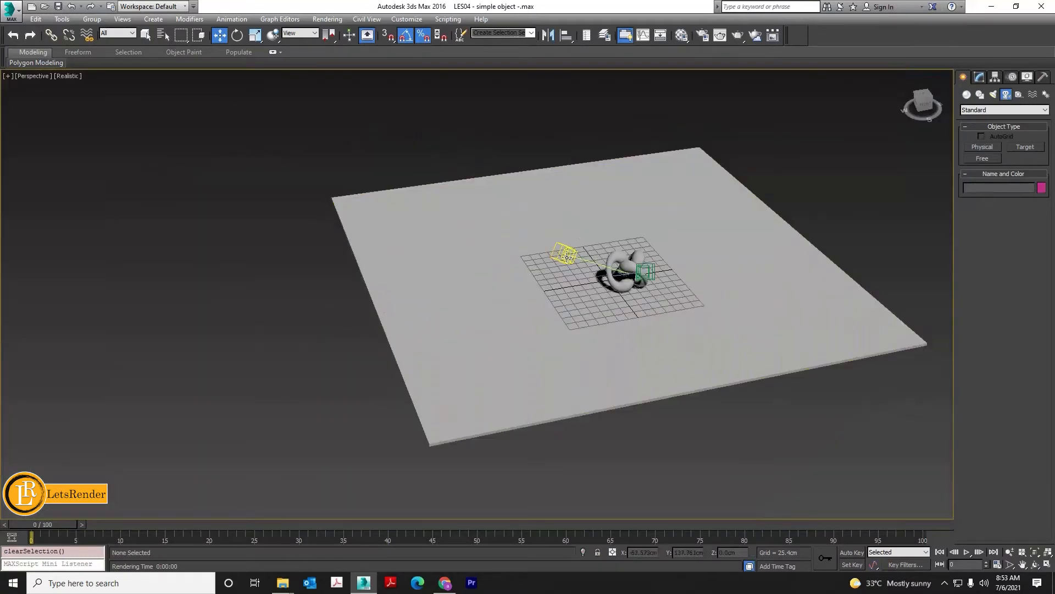
pyautogui.click(567, 256)
pyautogui.press('Delete')
pyautogui.scroll(5, 623, 254)
pyautogui.click(625, 254)
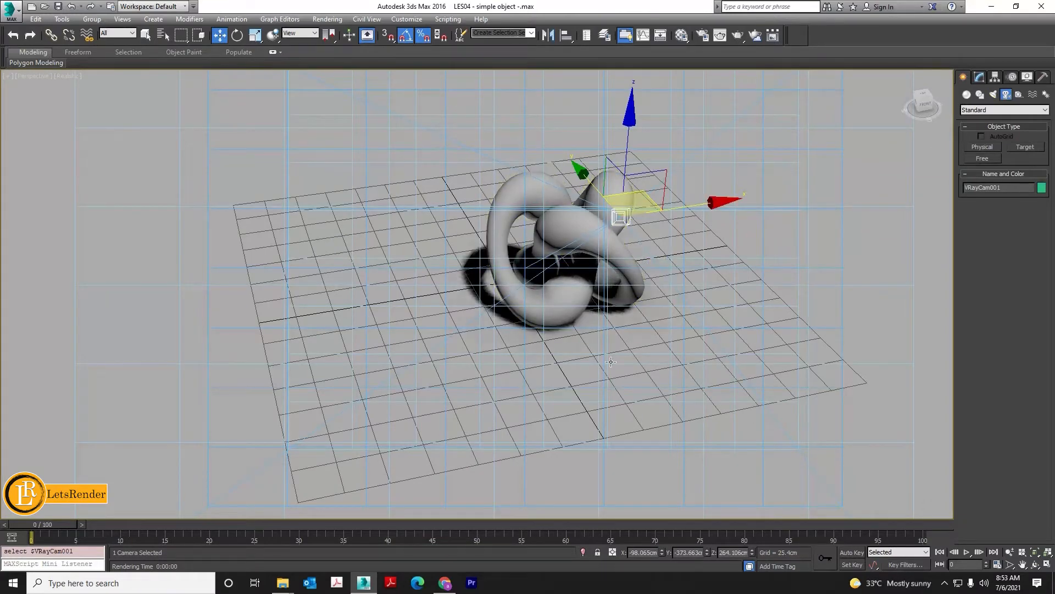
# Step: Set the shutter speed of VRayCam001 to 50
pyautogui.moveTo(630, 355); pyautogui.dragTo(512, 360, button='middle')
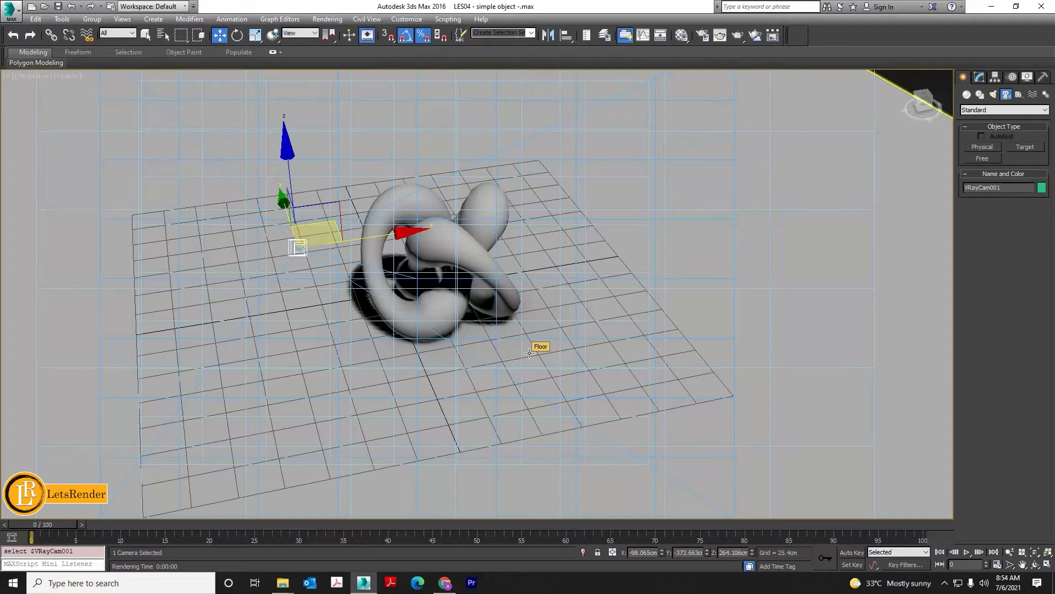
pyautogui.click(978, 79)
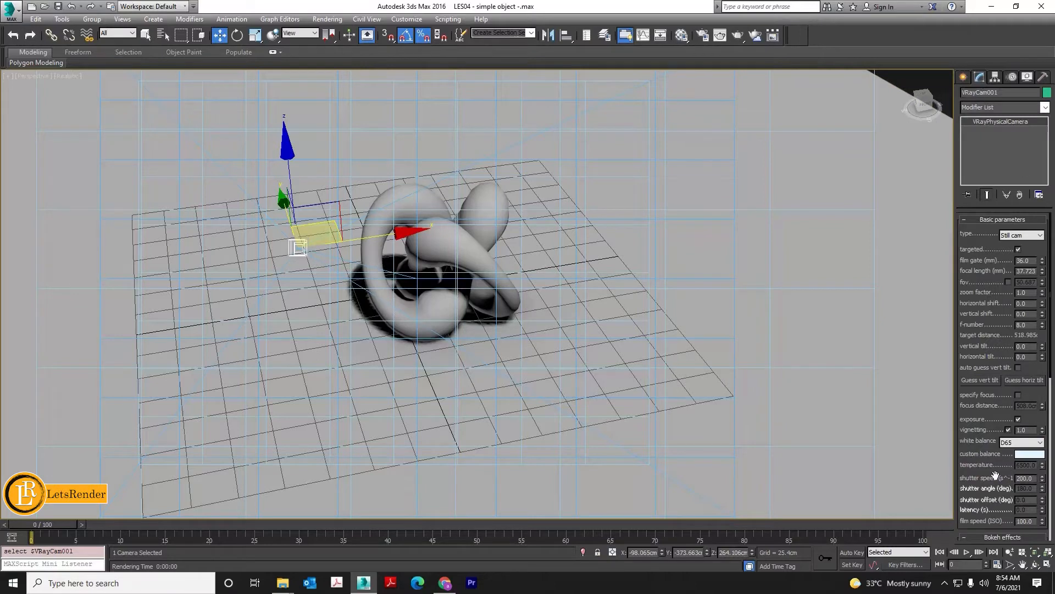
pyautogui.click(1024, 477)
pyautogui.write('50')
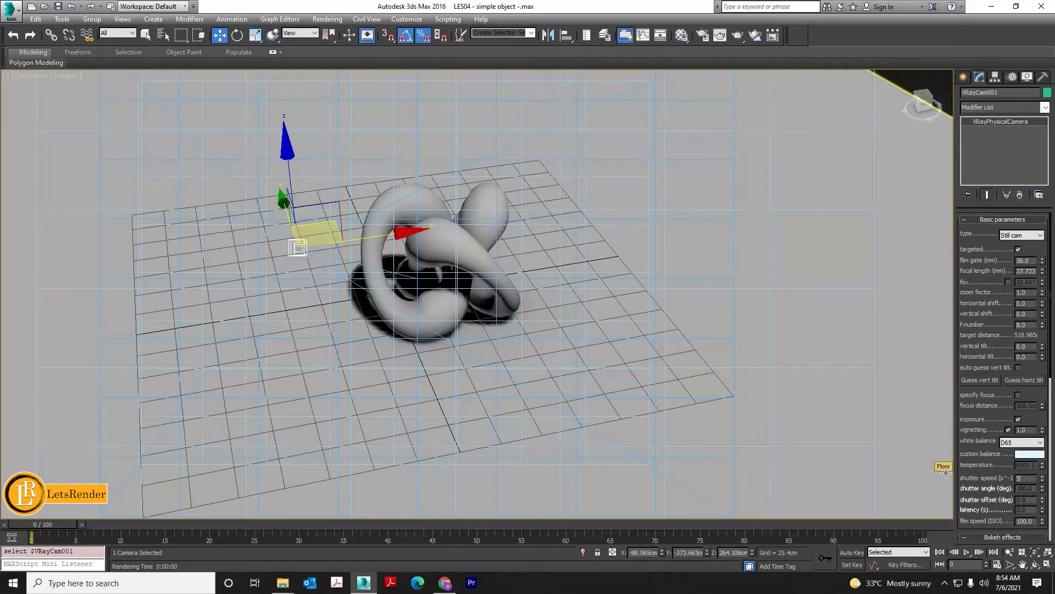
pyautogui.press('Return')
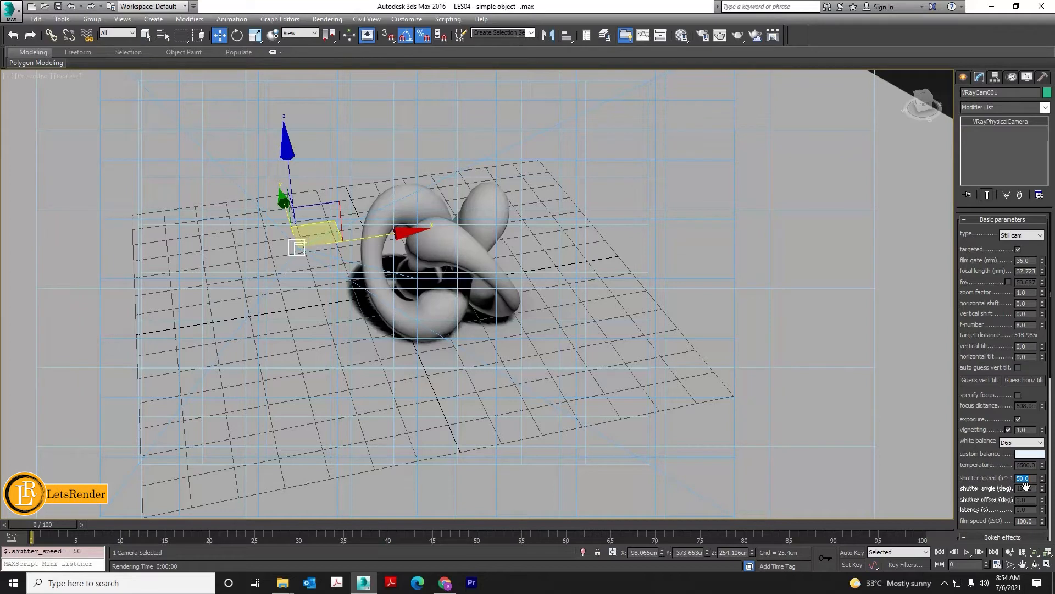
pyautogui.click(445, 586)
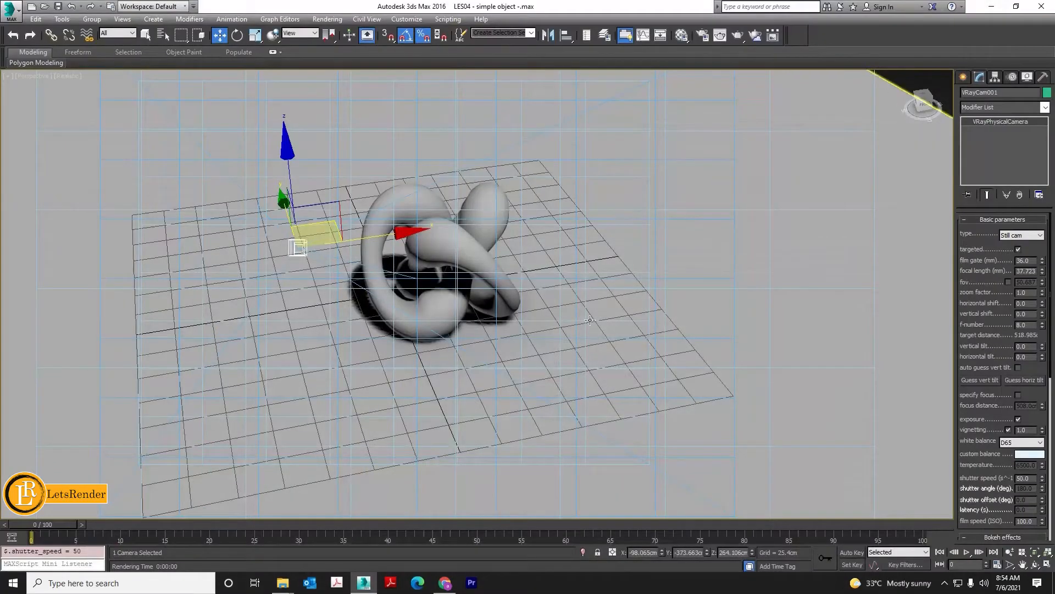
# Step: Look through VRayCam001 in the viewport and set its white balance to Neutral
pyautogui.press('c')
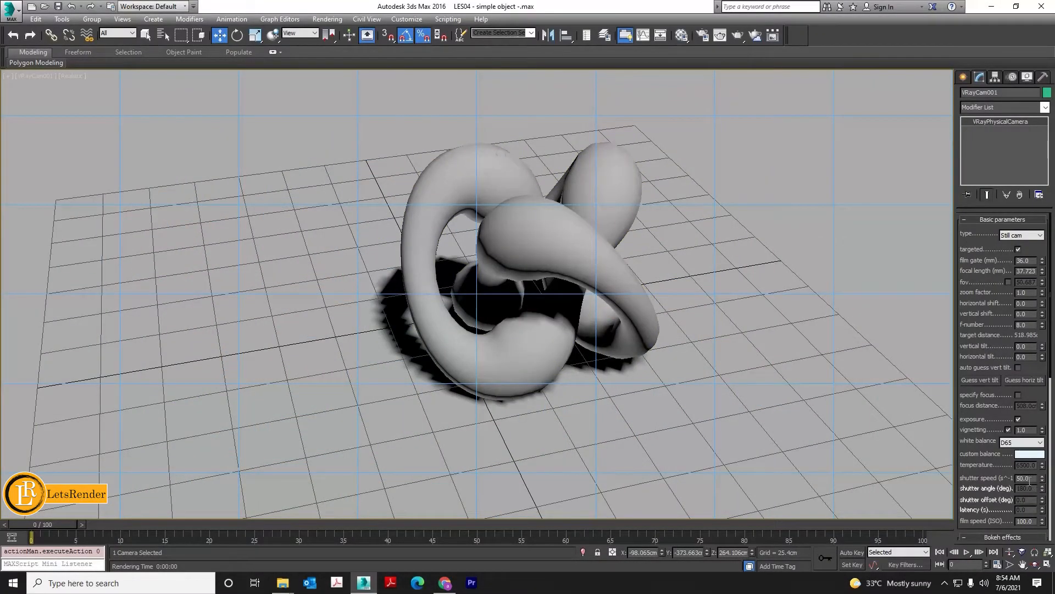
pyautogui.click(1022, 442)
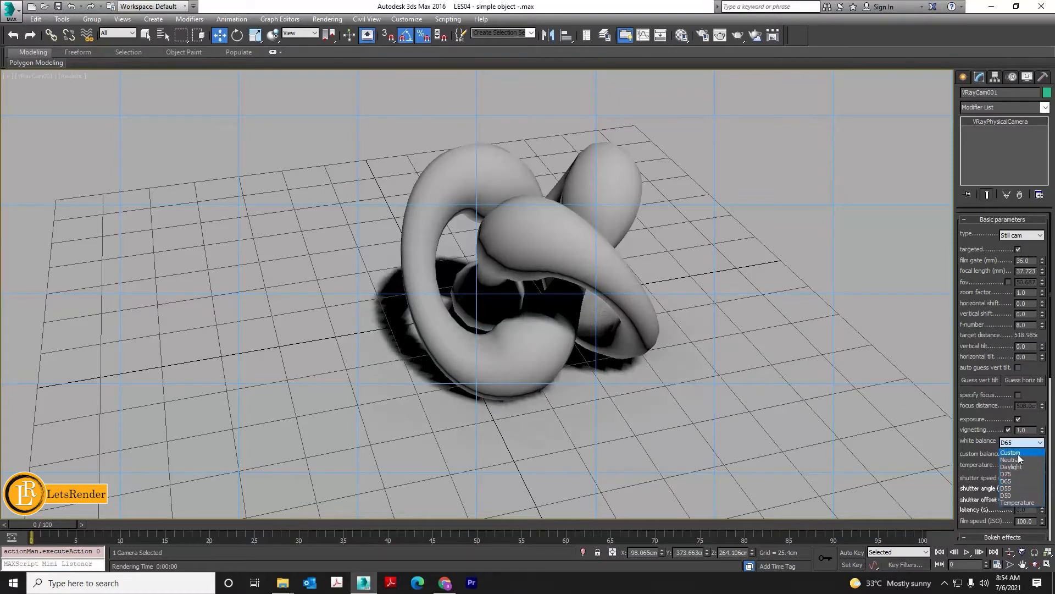
pyautogui.click(1015, 459)
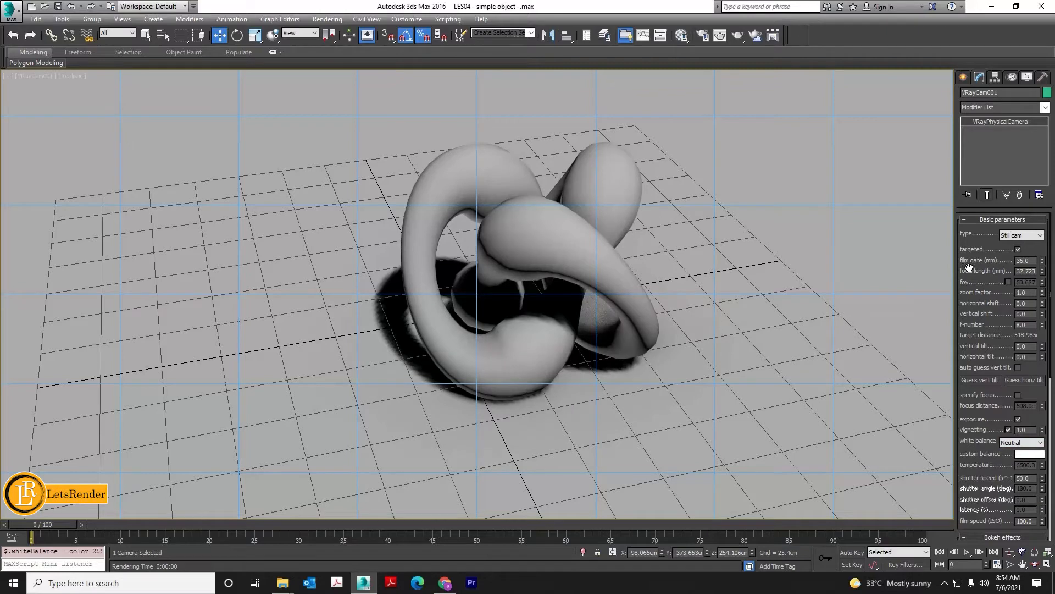
# Step: Adjust VRayCam001's film gate to about 31.32 mm and focal length to about 34.33 mm, and shift the camera to reframe the knot
pyautogui.moveTo(1043, 263); pyautogui.dragTo(1042, 265)
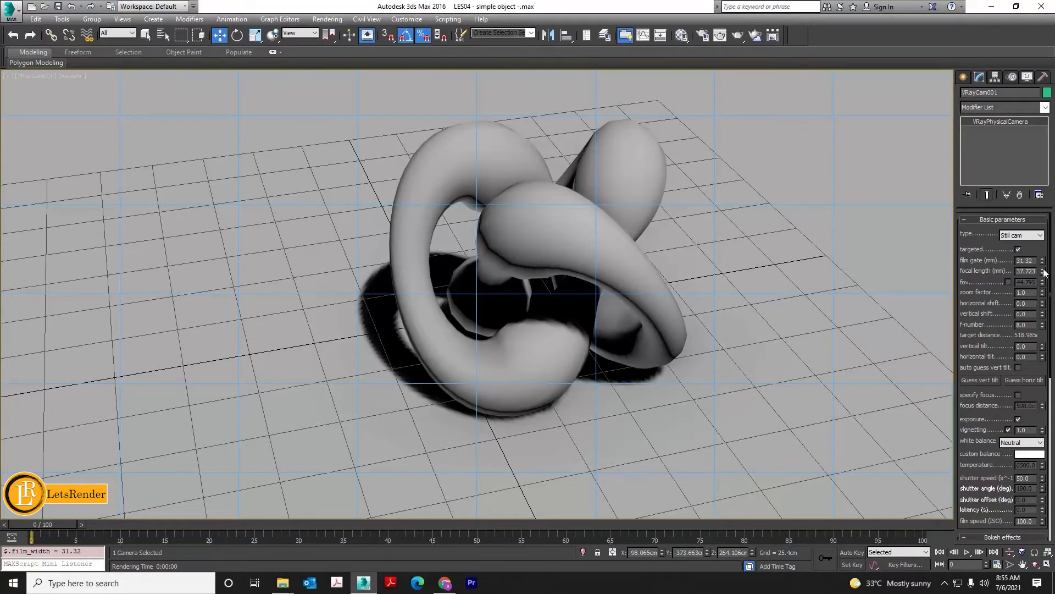
pyautogui.moveTo(1044, 272)
pyautogui.mouseDown()
pyautogui.moveTo(1044, 262)
pyautogui.moveTo(1044, 286)
pyautogui.mouseUp()
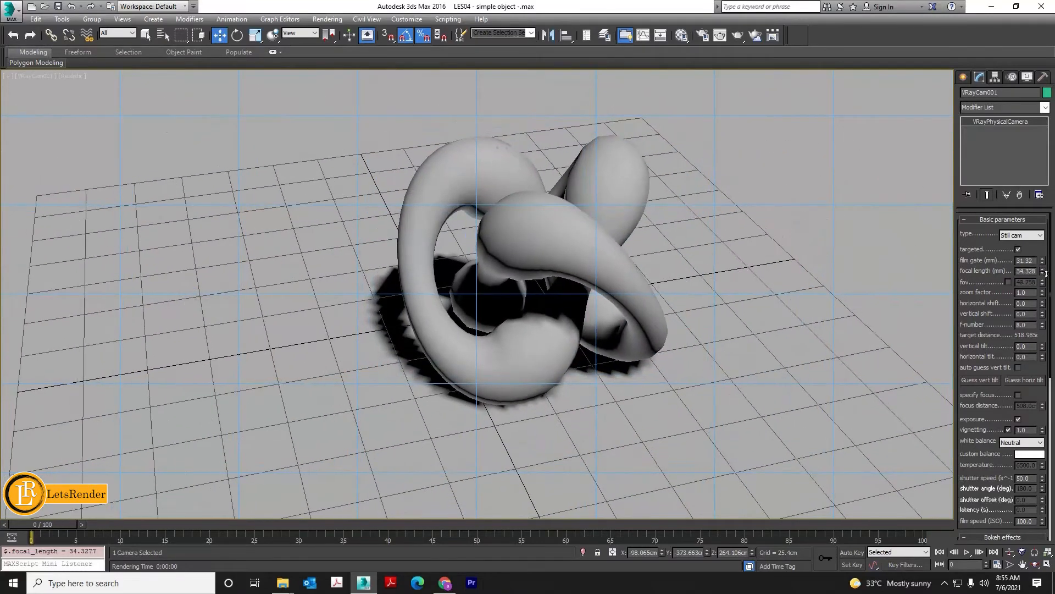
pyautogui.moveTo(720, 328); pyautogui.dragTo(731, 330, button='middle')
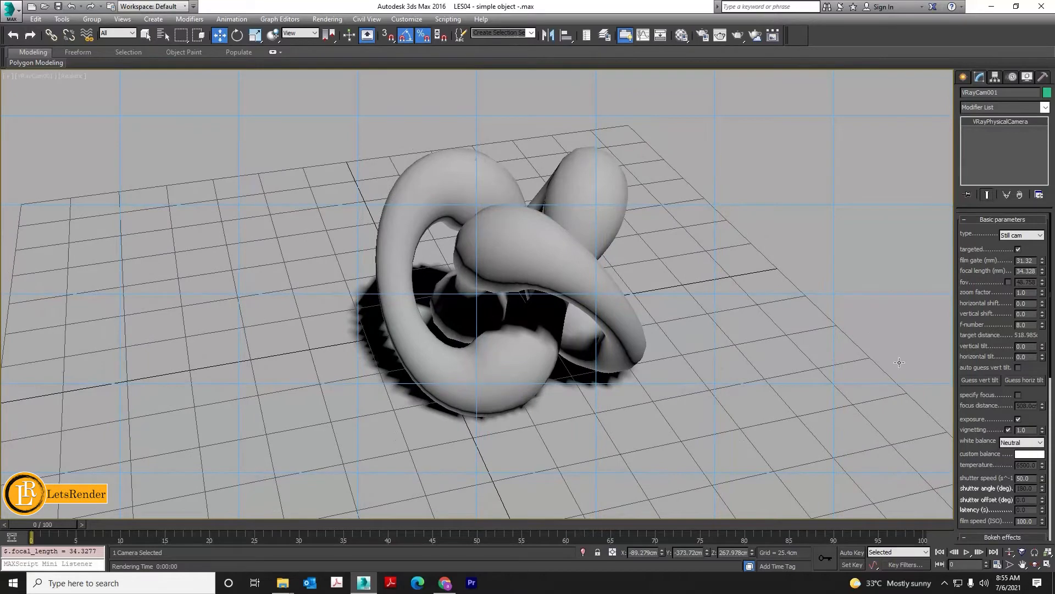
# Step: Test-render the VRayCam001 view and close the frame buffer
pyautogui.click(737, 38)
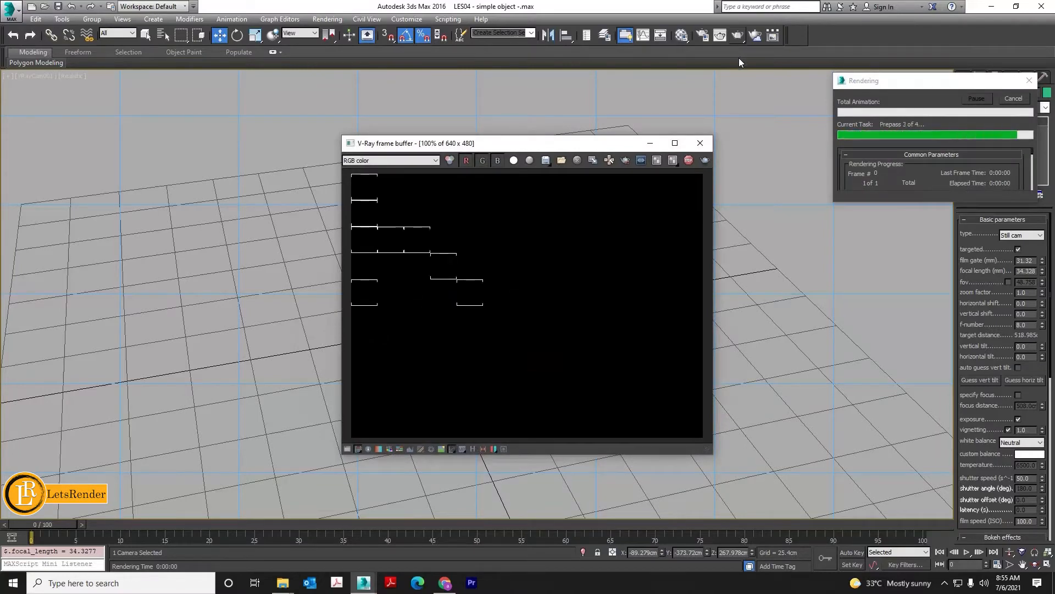
pyautogui.click(701, 146)
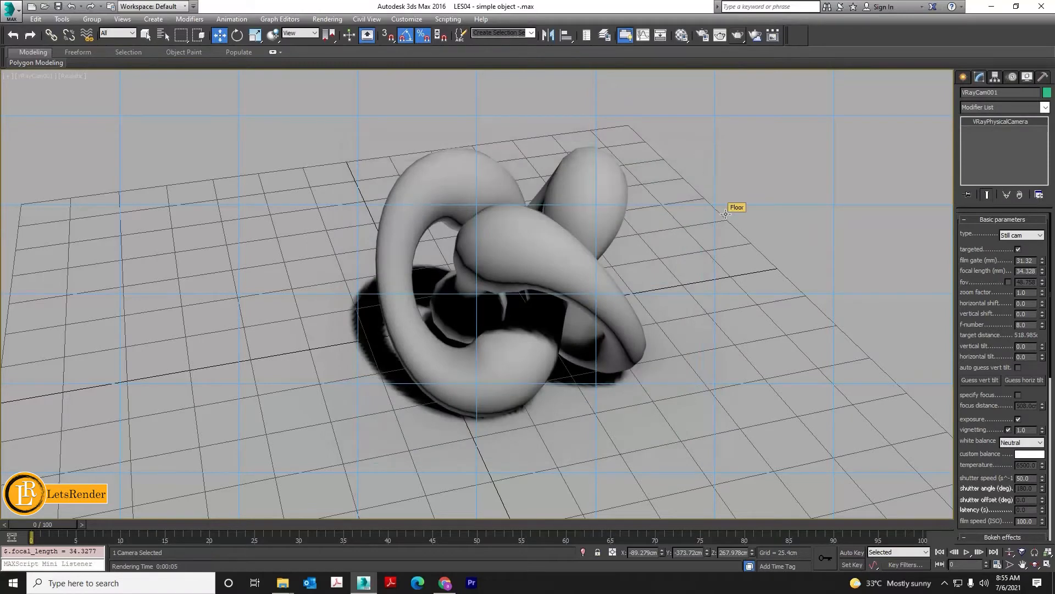
# Step: Create a Plane-type VRayLight beside the knot in the top view, with half-length about 88 cm and half-width about 86 cm
pyautogui.press('p')
pyautogui.press('t')
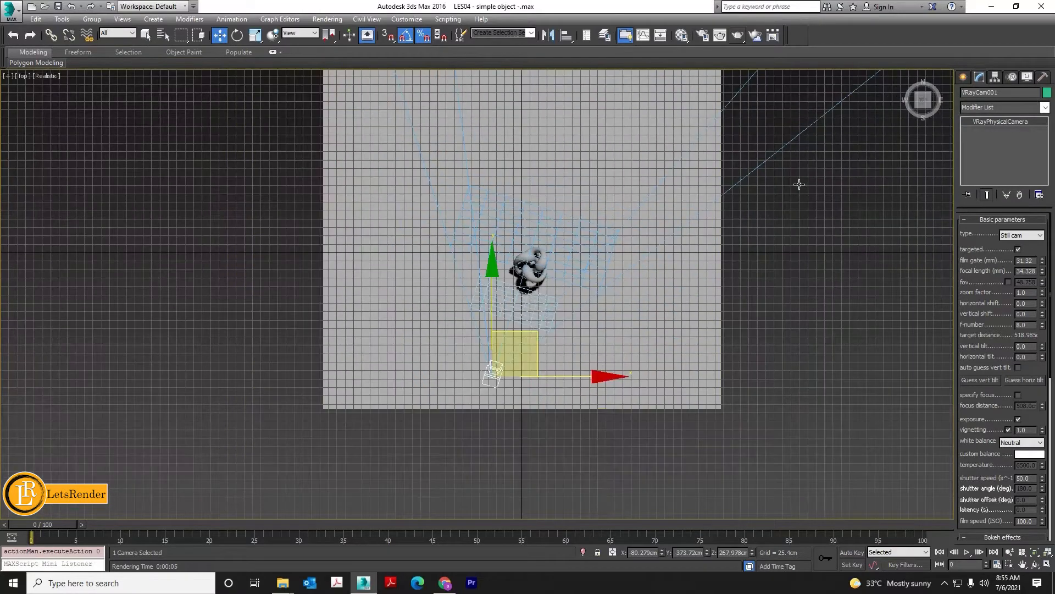
pyautogui.click(962, 79)
pyautogui.scroll(3, 554, 252)
pyautogui.click(921, 352)
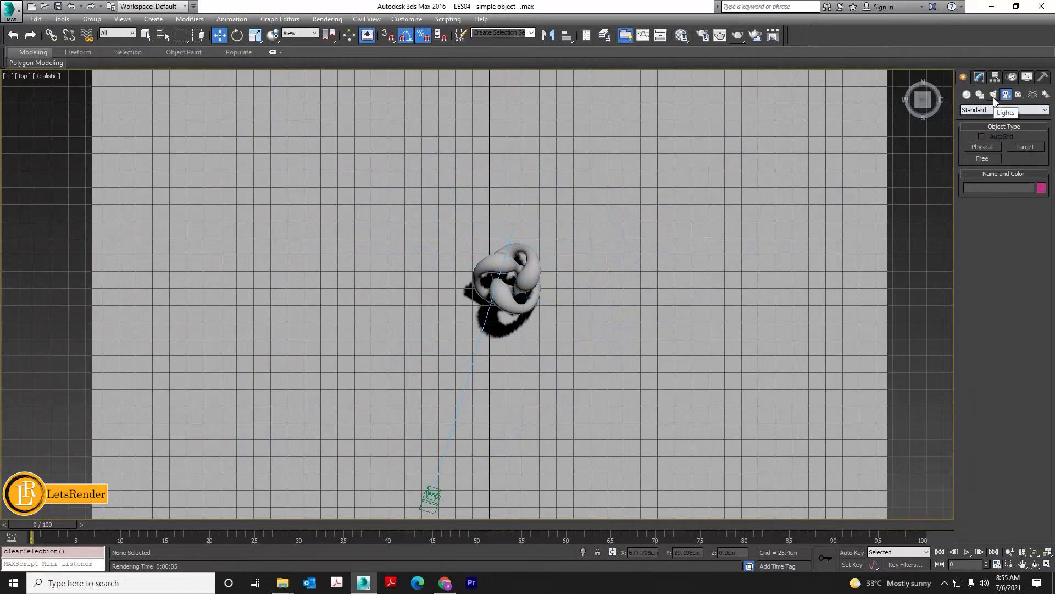
pyautogui.click(993, 96)
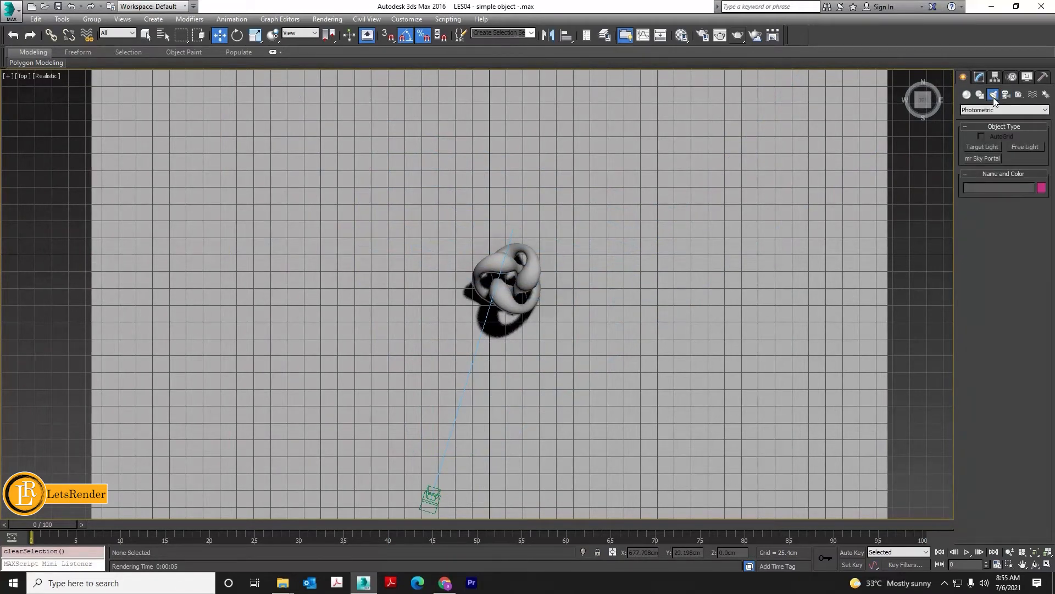
pyautogui.click(983, 111)
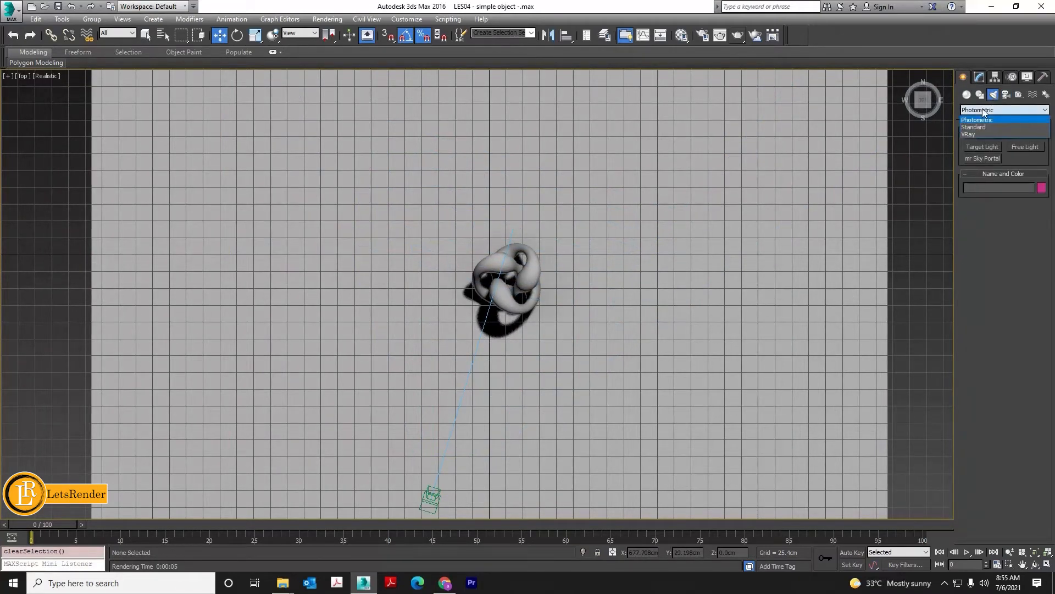
pyautogui.click(970, 135)
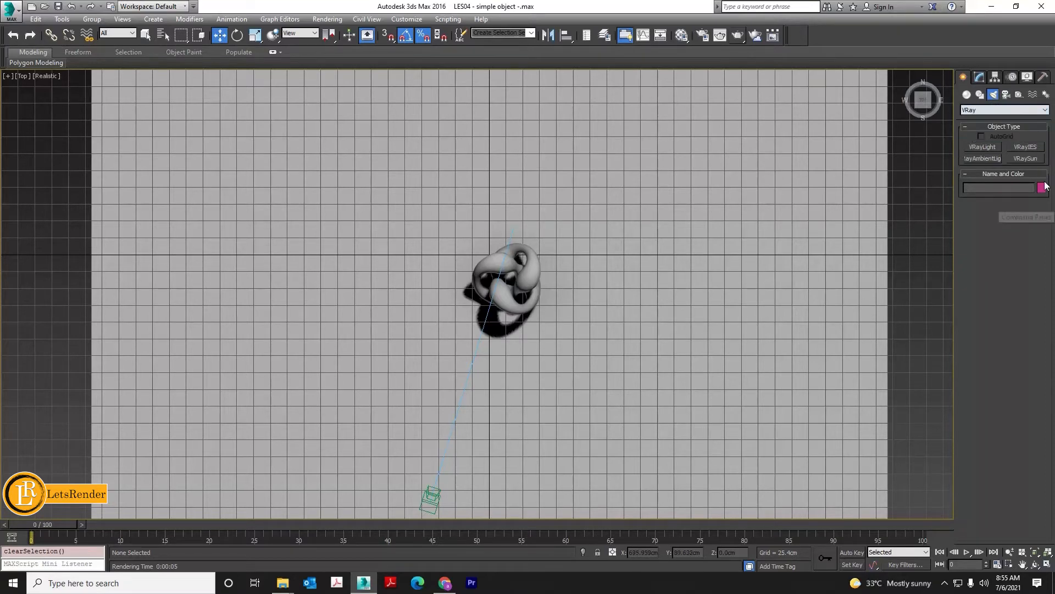
pyautogui.click(978, 147)
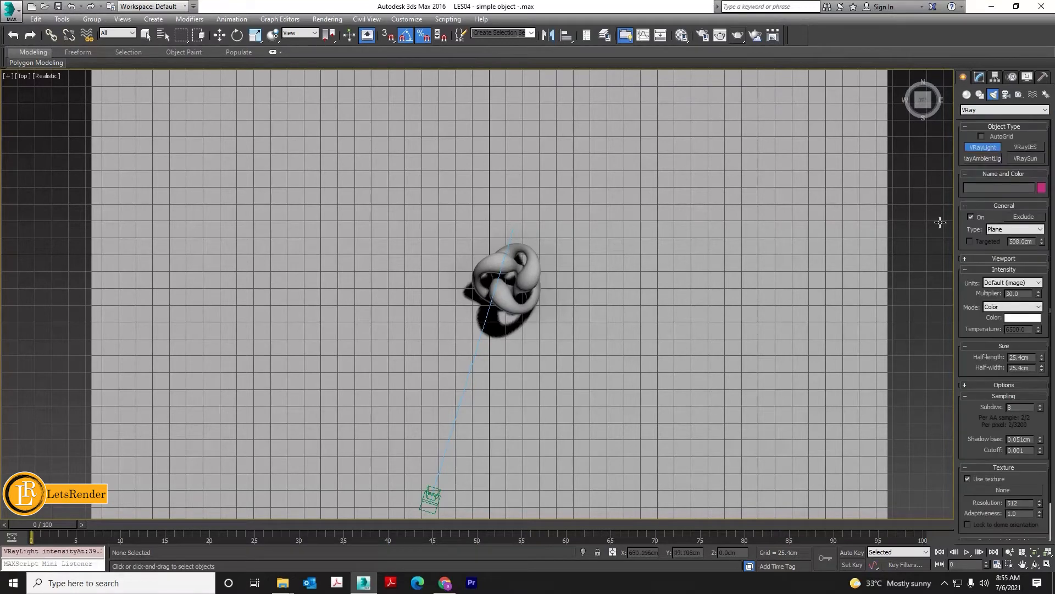
pyautogui.click(1010, 229)
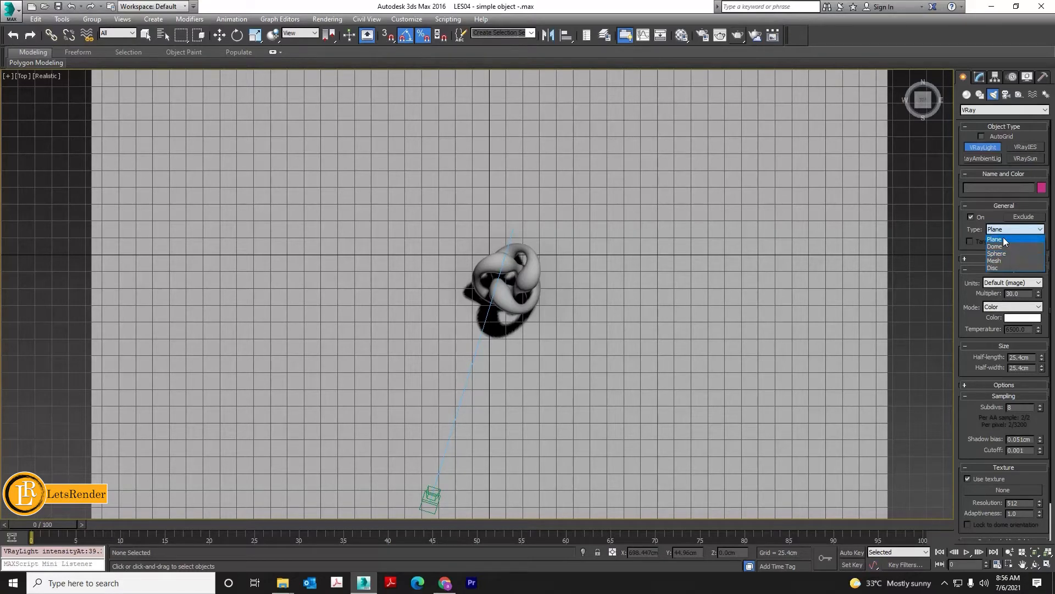
pyautogui.click(1006, 240)
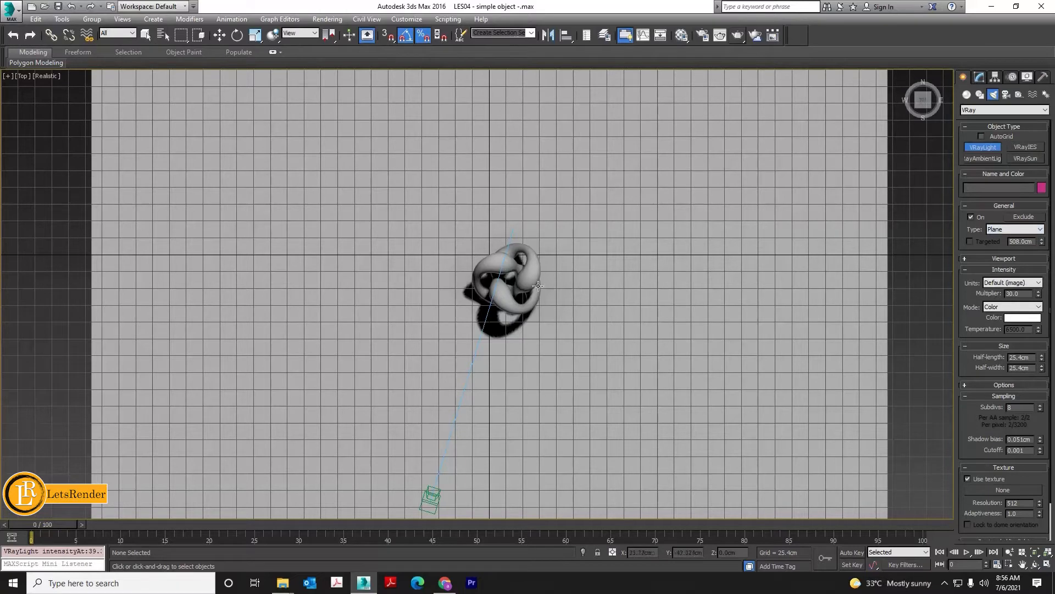
pyautogui.moveTo(572, 231); pyautogui.dragTo(688, 346)
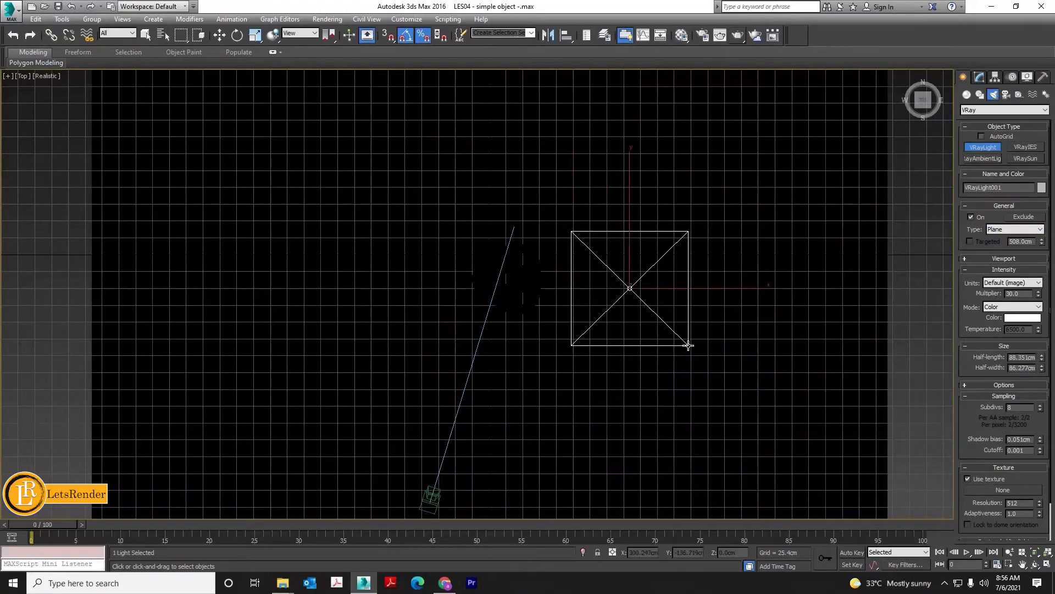
pyautogui.press('w')
# Step: Examine the plane light's placement relative to the knot and floor in the left, top, perspective and four-viewport views
pyautogui.moveTo(752, 316); pyautogui.dragTo(677, 308, button='middle')
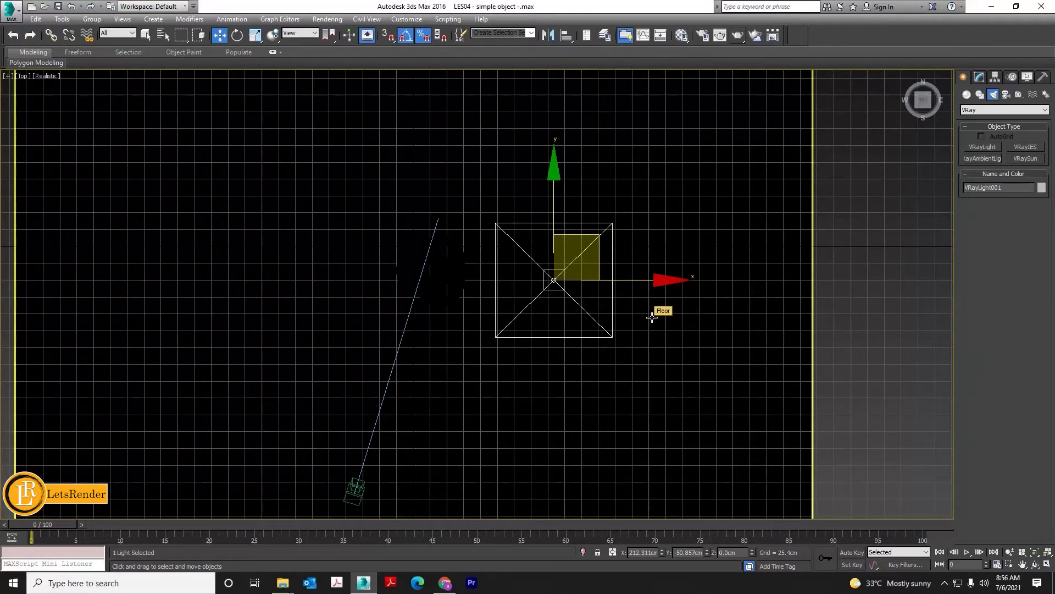
pyautogui.press('l')
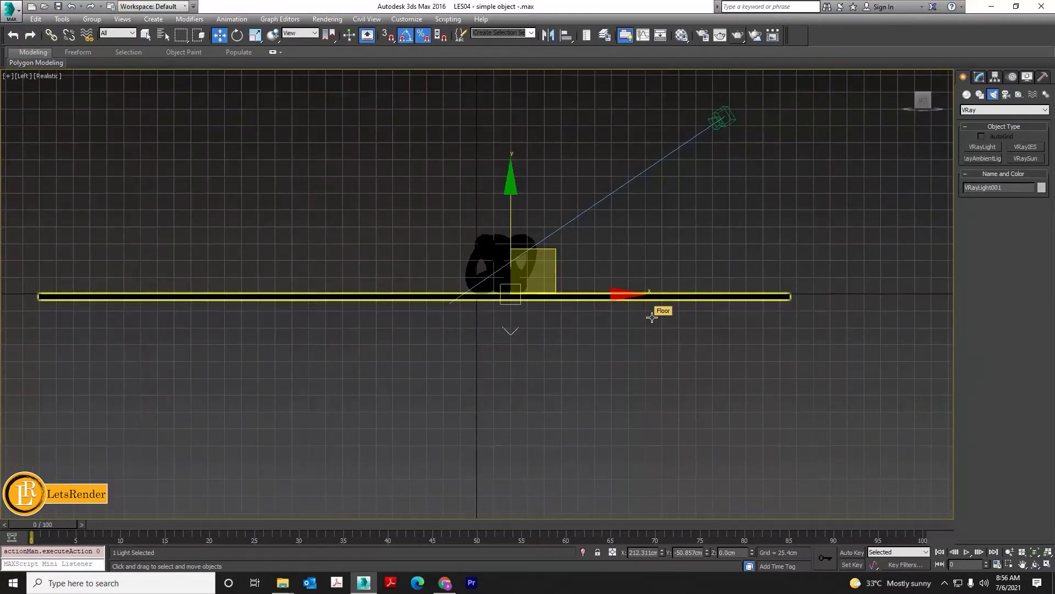
pyautogui.press('r')
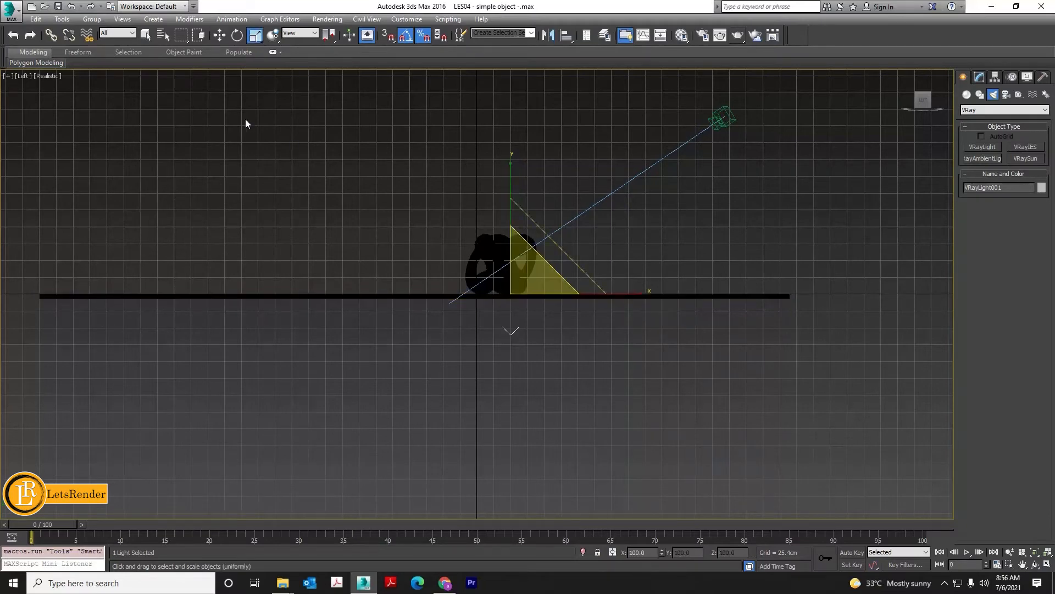
pyautogui.click(219, 34)
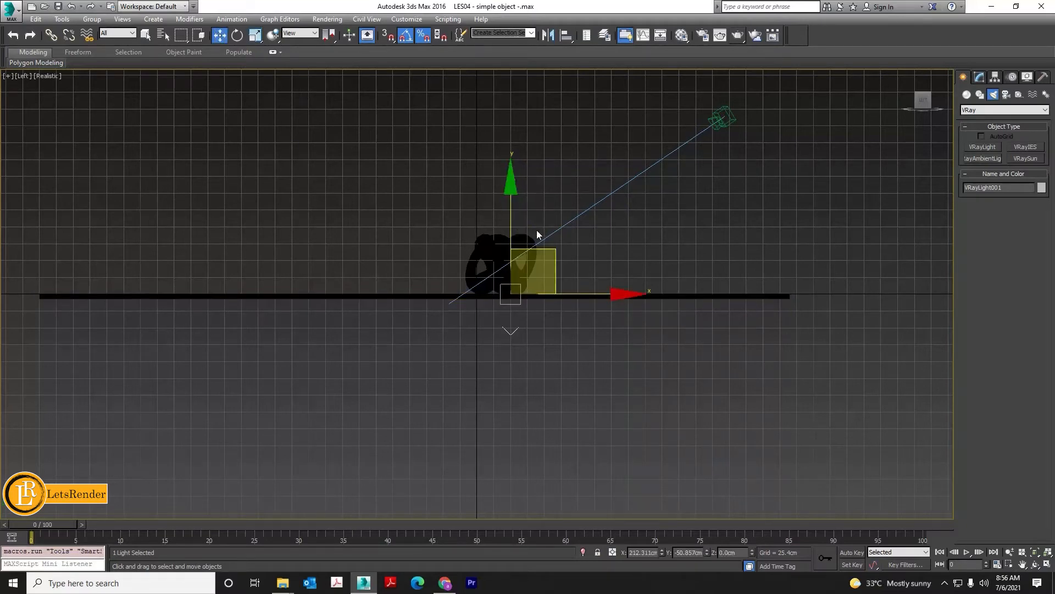
pyautogui.press('t')
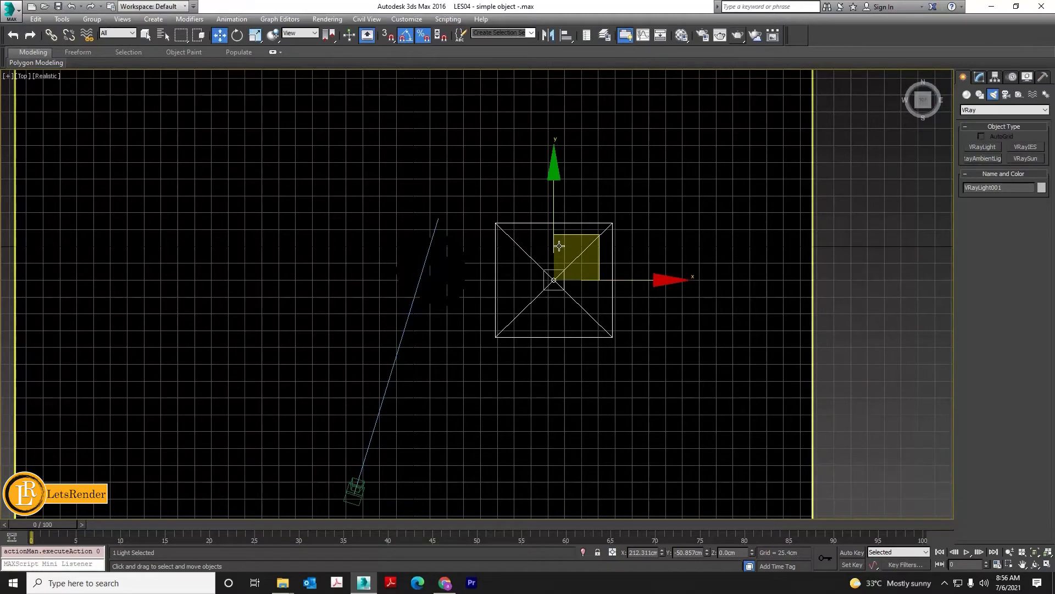
pyautogui.press('p')
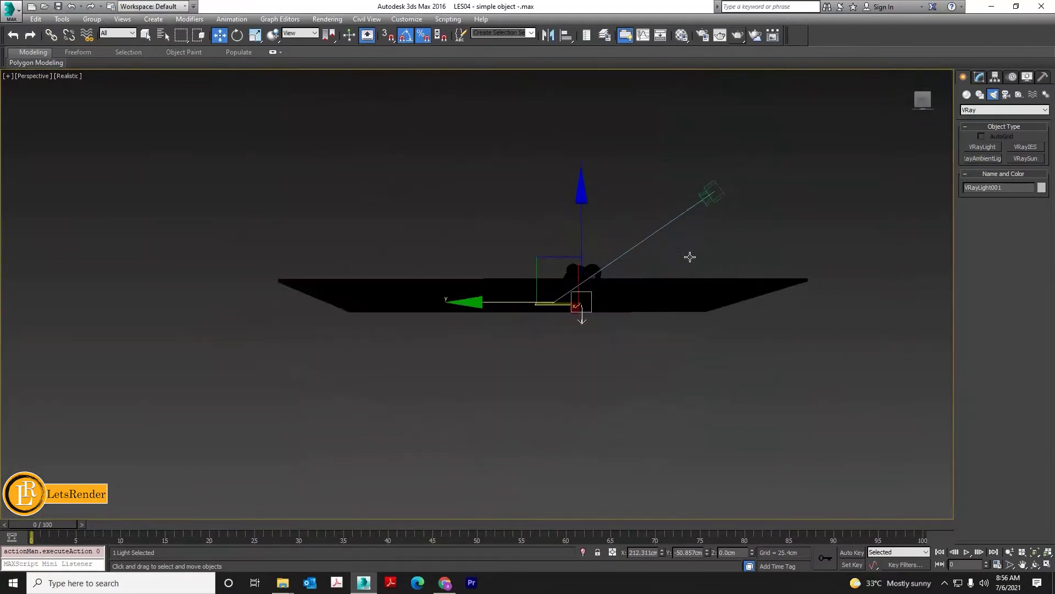
pyautogui.keyDown('alt'); pyautogui.moveTo(689, 257); pyautogui.dragTo(769, 385, button='middle'); pyautogui.keyUp('alt')
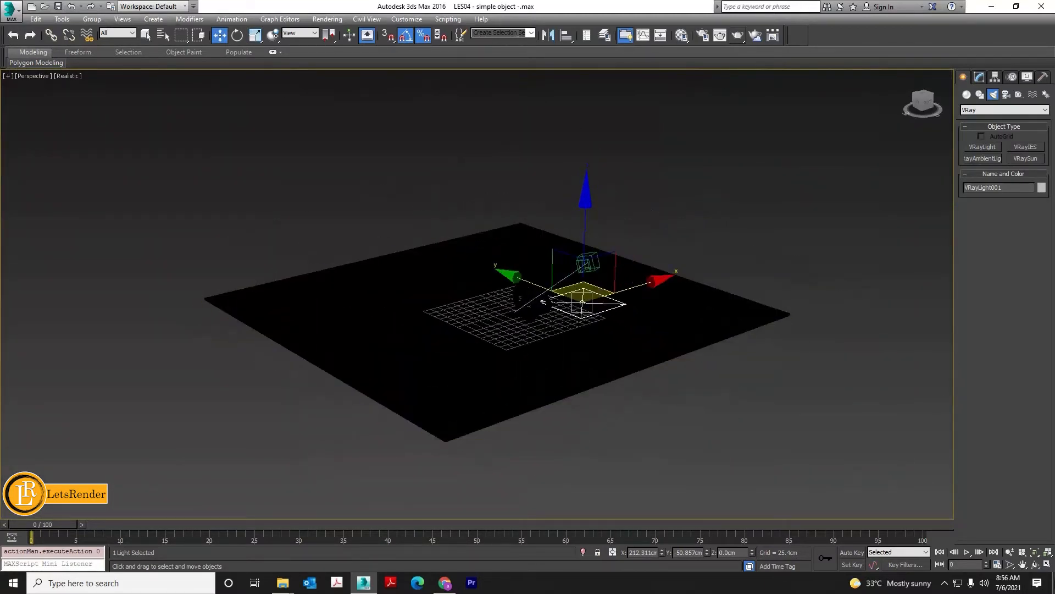
pyautogui.hotkey('alt', 'w')
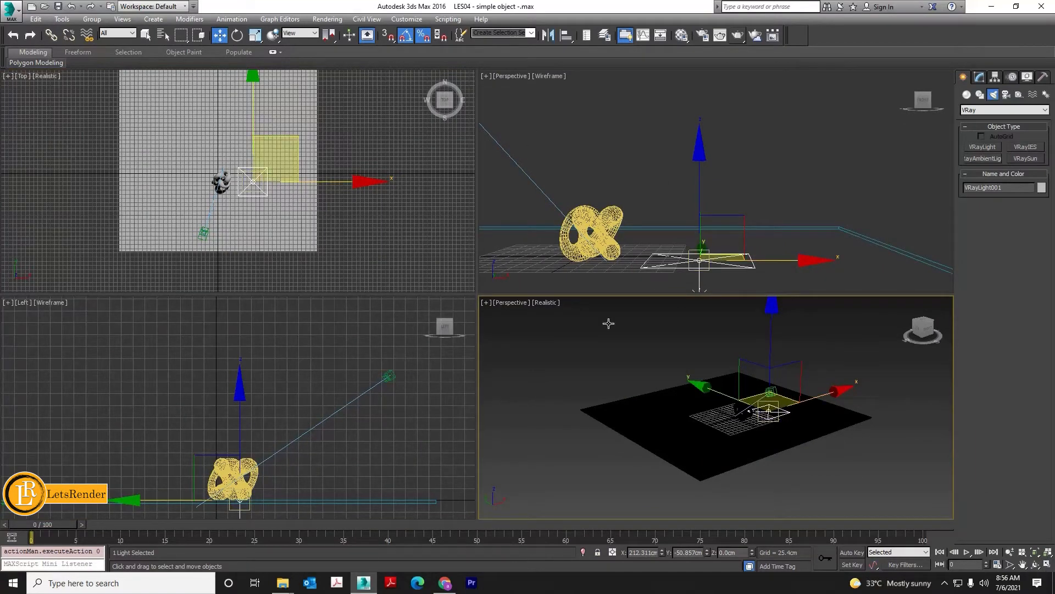
pyautogui.click(611, 249)
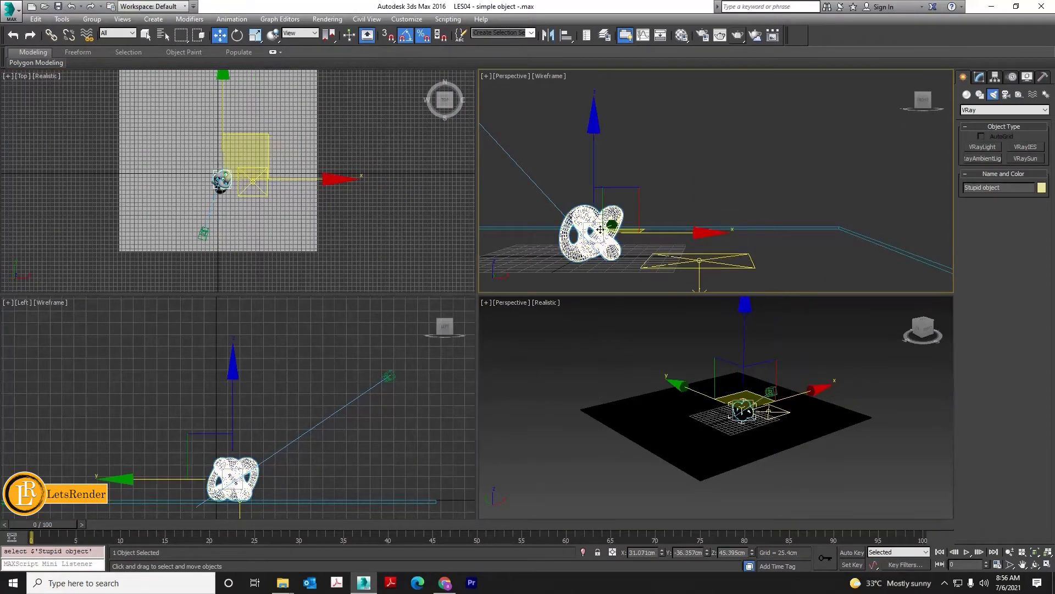
pyautogui.click(1047, 565)
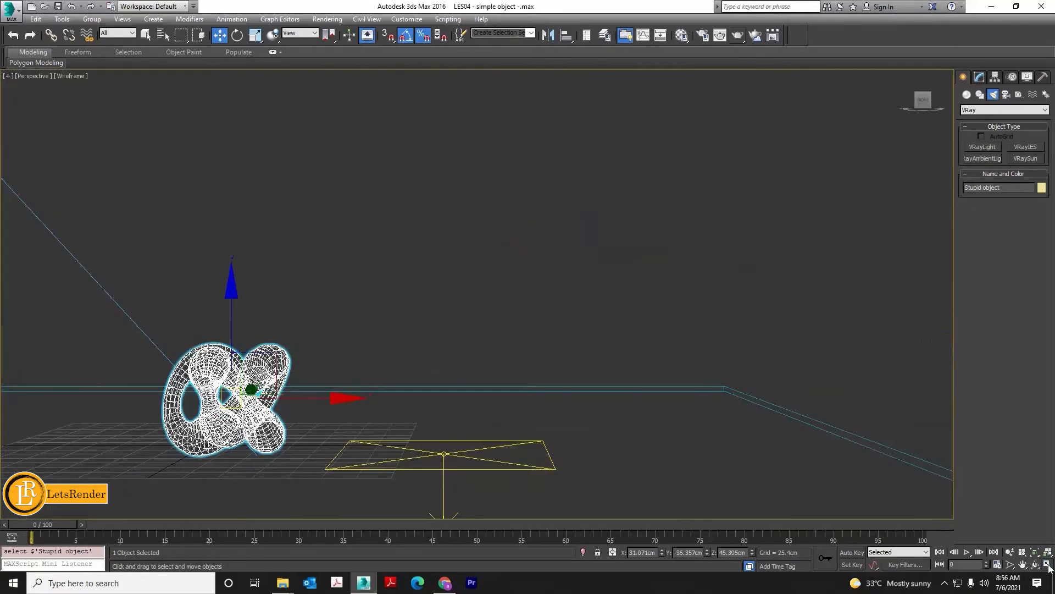
pyautogui.click(1047, 565)
pyautogui.hotkey('ctrl', 'z')
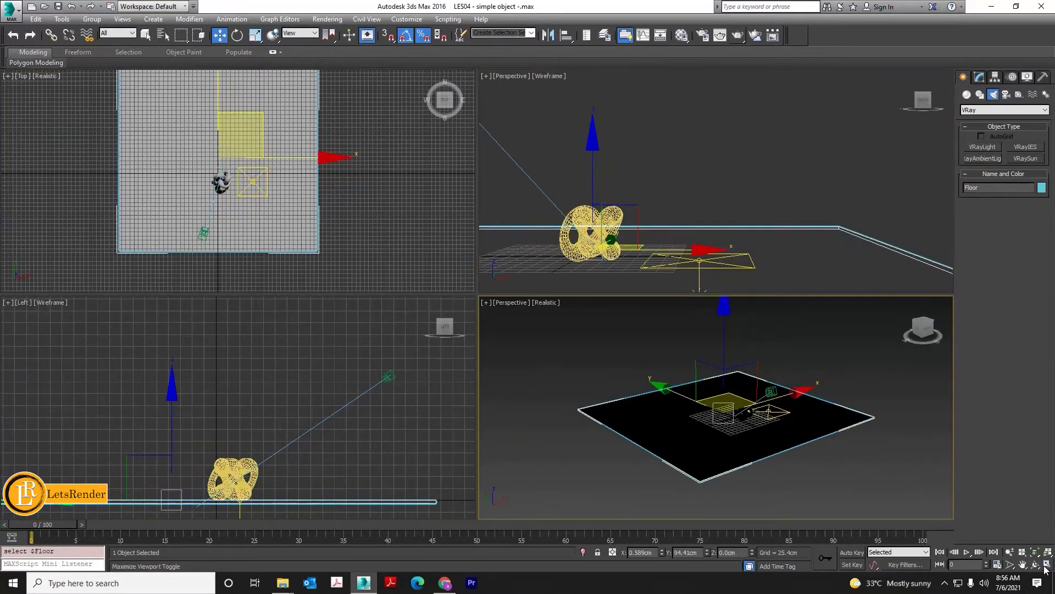
# Step: Select the plane light and raise it in the left view to about 200 cm in height
pyautogui.click(1047, 565)
pyautogui.keyDown('alt'); pyautogui.moveTo(697, 392); pyautogui.dragTo(703, 413, button='middle'); pyautogui.keyUp('alt')
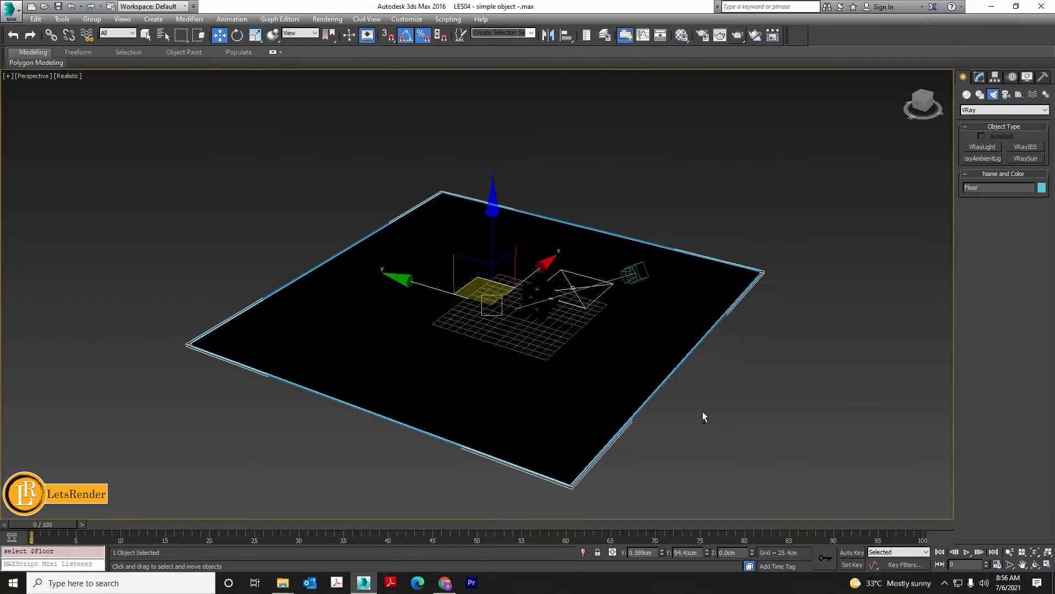
pyautogui.click(571, 285)
pyautogui.press('l')
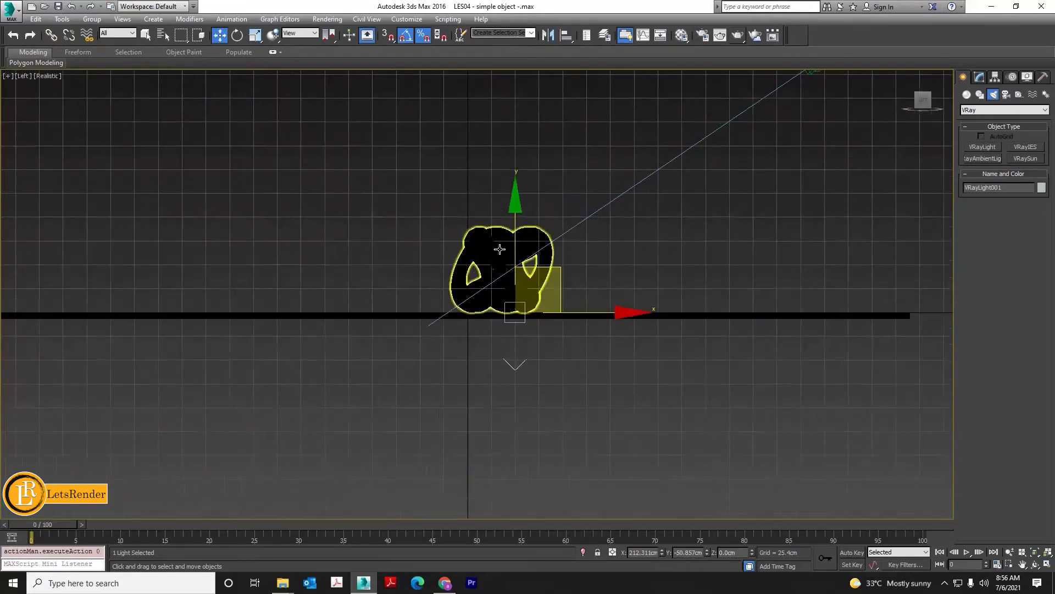
pyautogui.moveTo(515, 205); pyautogui.dragTo(534, 15)
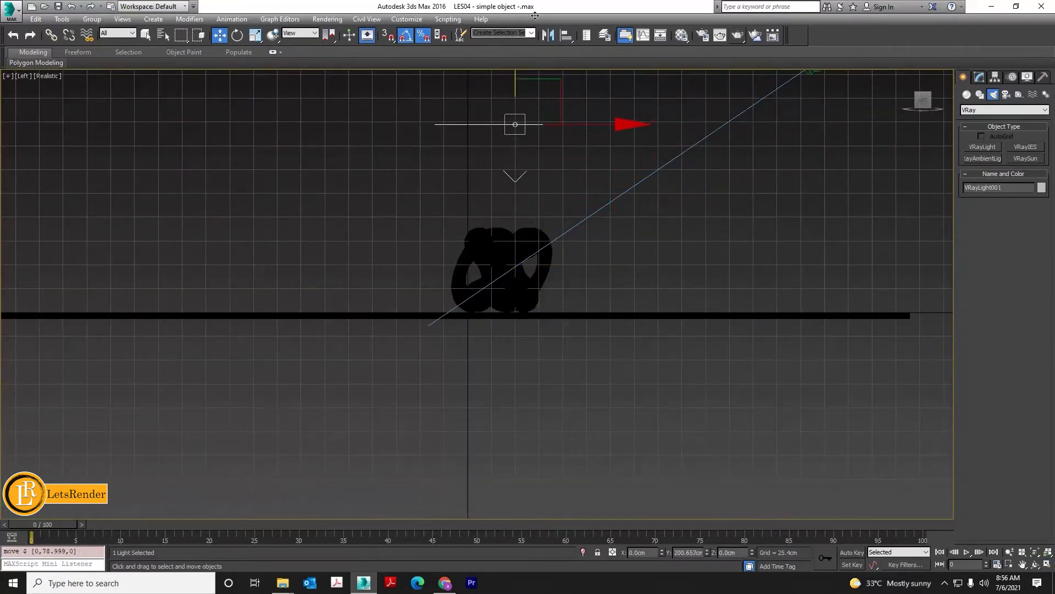
# Step: Tilt the plane light by 50 degrees in the left view
pyautogui.click(236, 35)
pyautogui.moveTo(525, 161); pyautogui.dragTo(478, 331, button='middle')
pyautogui.moveTo(539, 218); pyautogui.dragTo(553, 240)
pyautogui.click(218, 37)
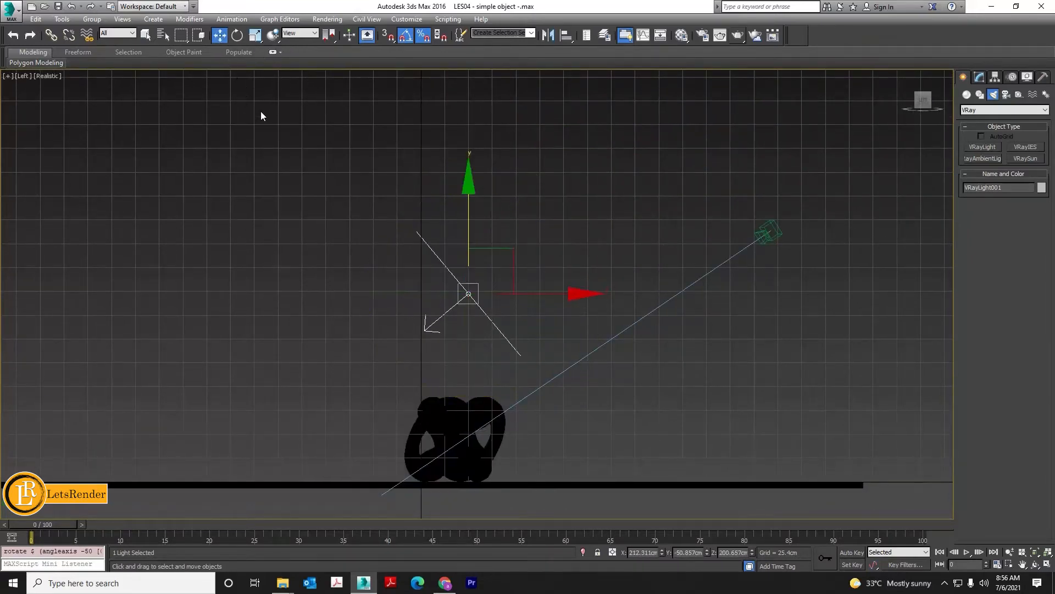
# Step: Shift the plane light in the top view to about X 171 cm, Y -142 cm
pyautogui.press('t')
pyautogui.hotkey('shift', 'f')
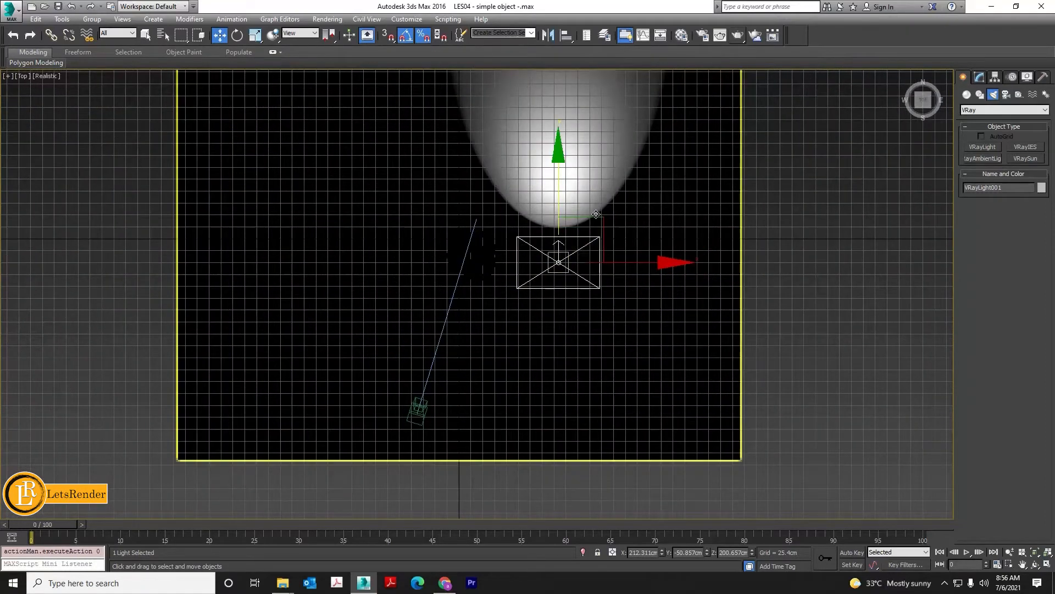
pyautogui.moveTo(596, 214); pyautogui.dragTo(576, 257)
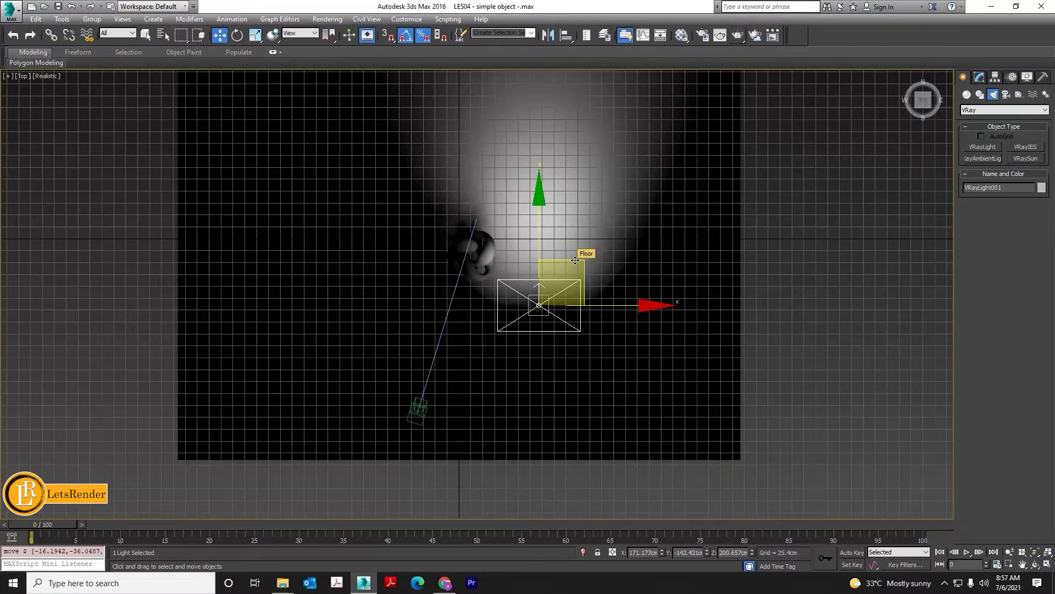
# Step: Change the top view's display style to Shaded with edged faces
pyautogui.press('F3')
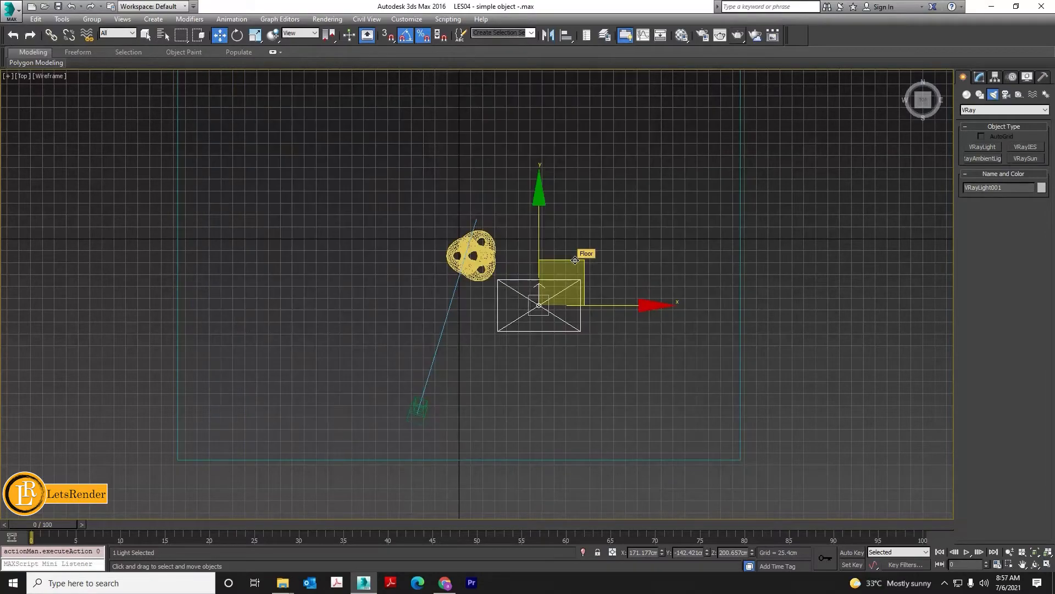
pyautogui.press('F3')
pyautogui.scroll(4, 528, 336)
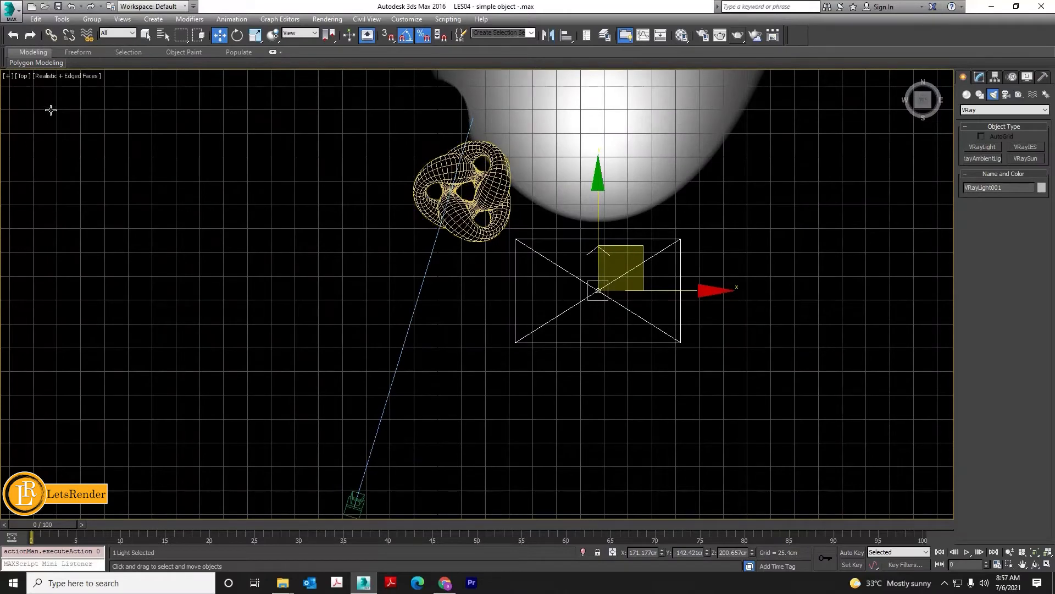
pyautogui.click(46, 75)
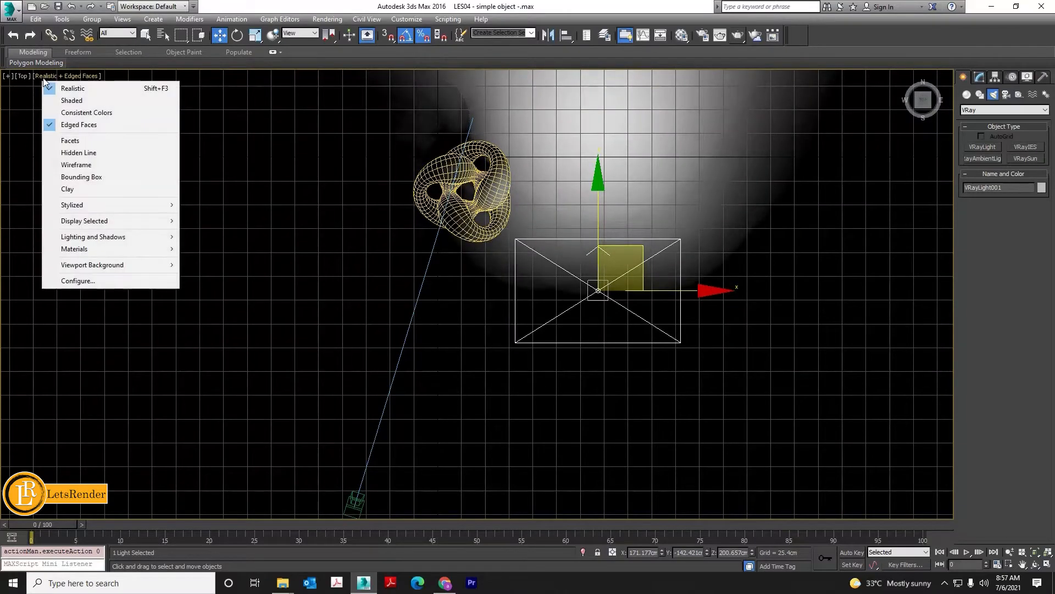
pyautogui.click(75, 102)
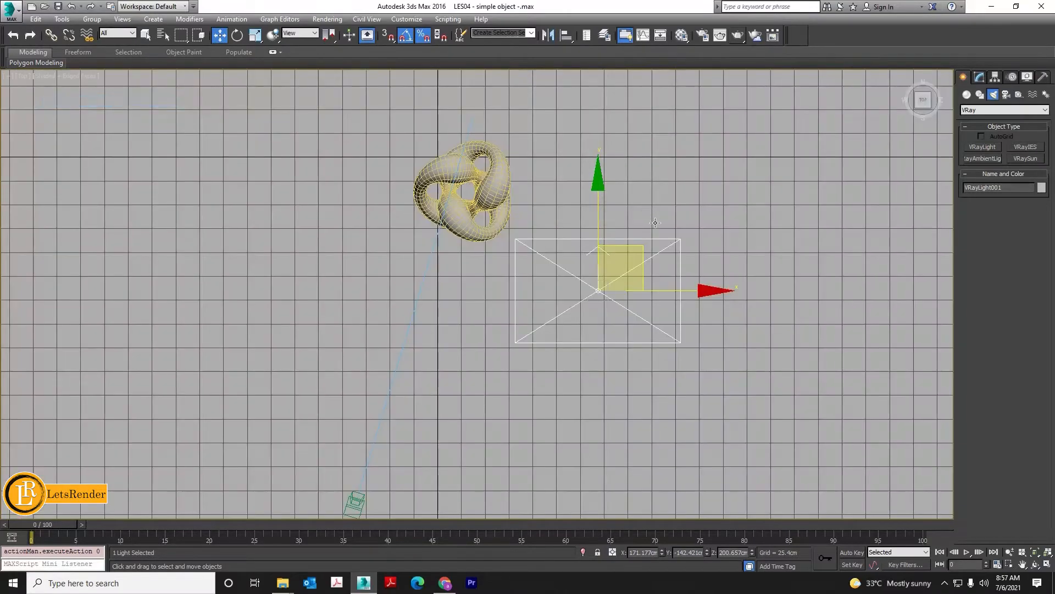
# Step: Rotate the plane light 55 degrees in the top view towards the knot and move it away to about X 249 cm, Y -119 cm
pyautogui.click(236, 36)
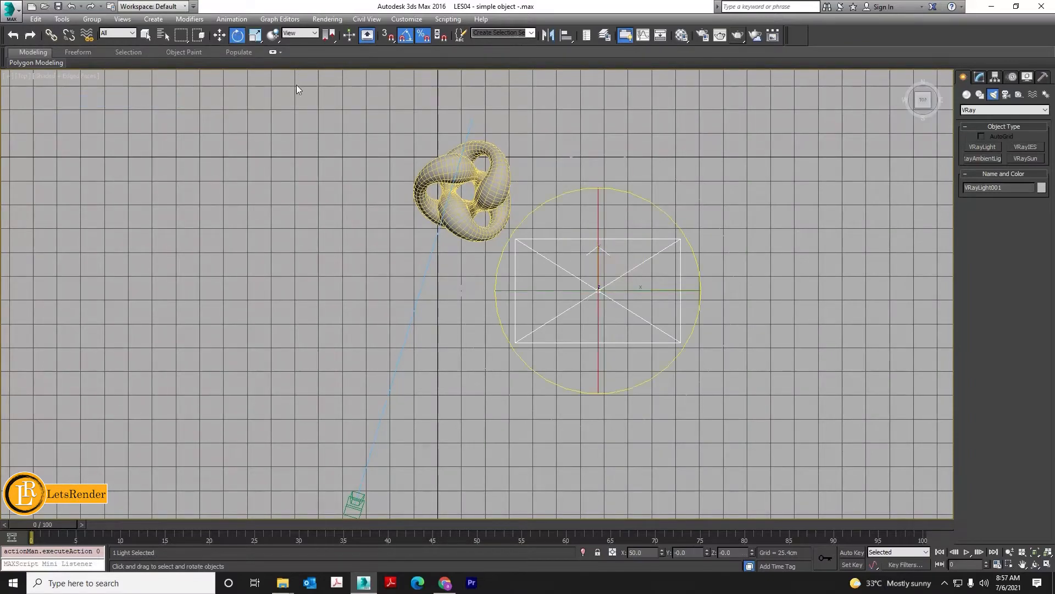
pyautogui.moveTo(688, 346); pyautogui.dragTo(694, 318)
pyautogui.click(220, 36)
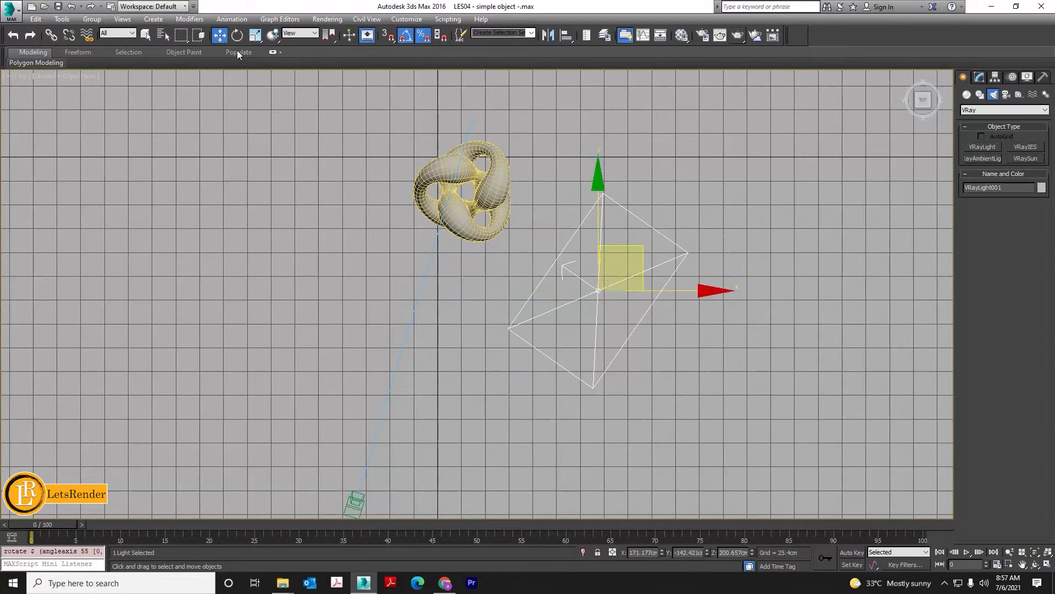
pyautogui.moveTo(586, 319); pyautogui.dragTo(622, 322, button='middle')
pyautogui.moveTo(670, 250); pyautogui.dragTo(745, 229)
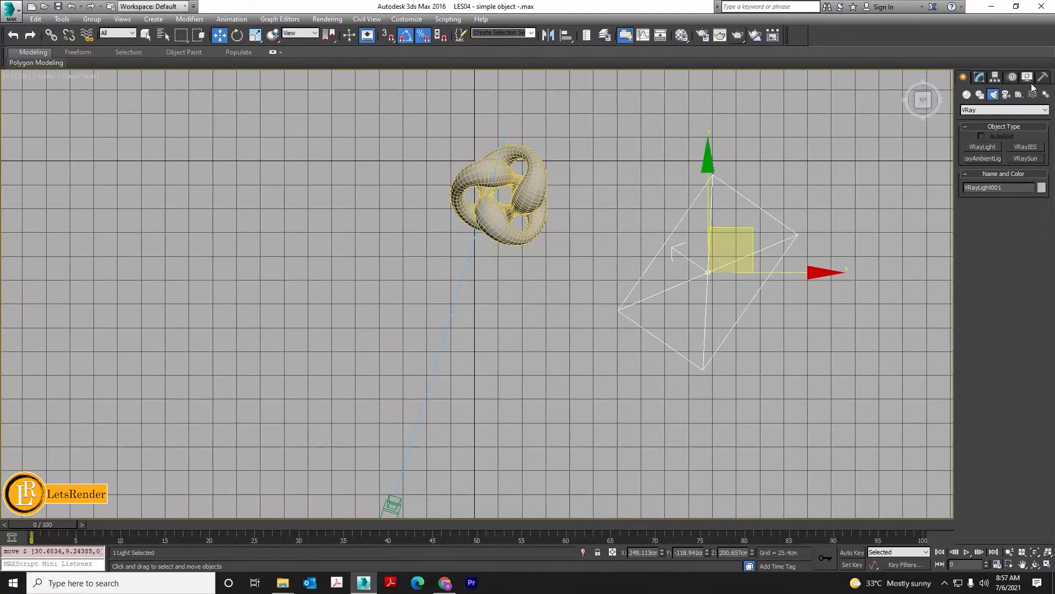
# Step: Set the plane light to Radiant power (W) units with multiplier 500, and move it closer to the knot, about X 222 cm, Y -109 cm
pyautogui.click(976, 78)
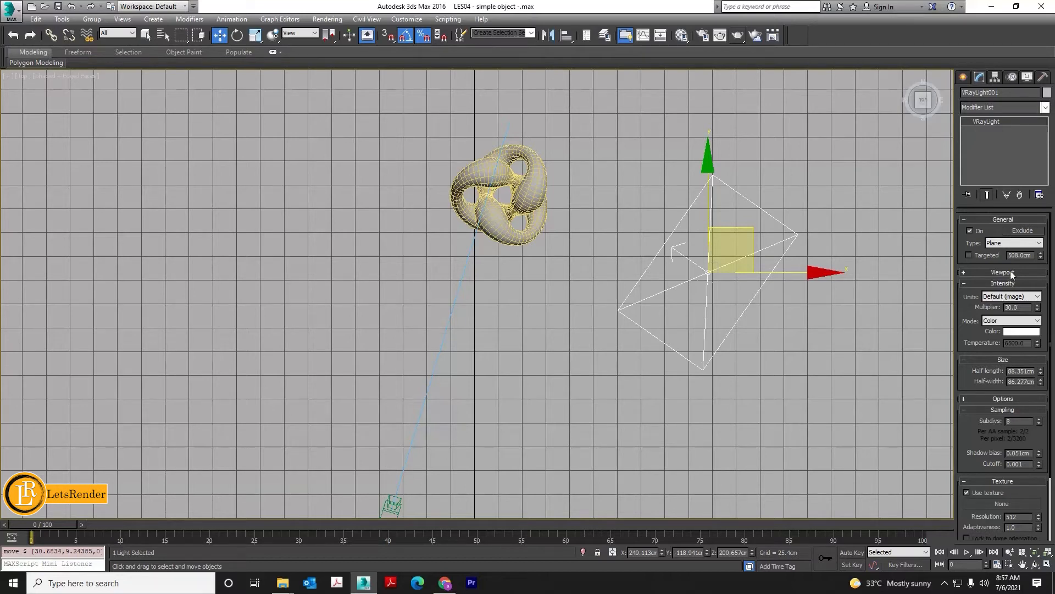
pyautogui.click(1006, 297)
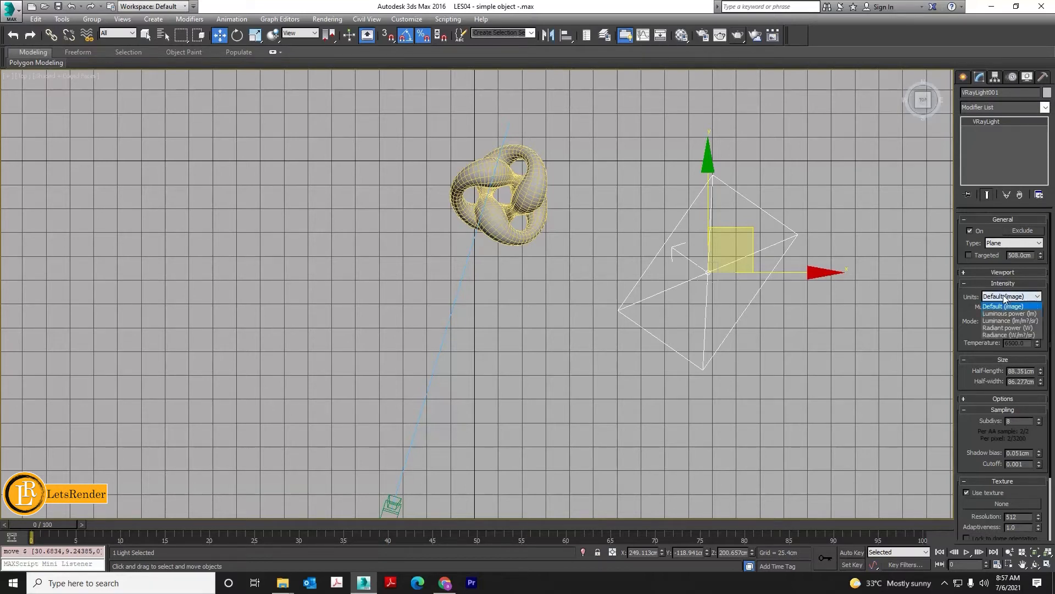
pyautogui.click(1009, 328)
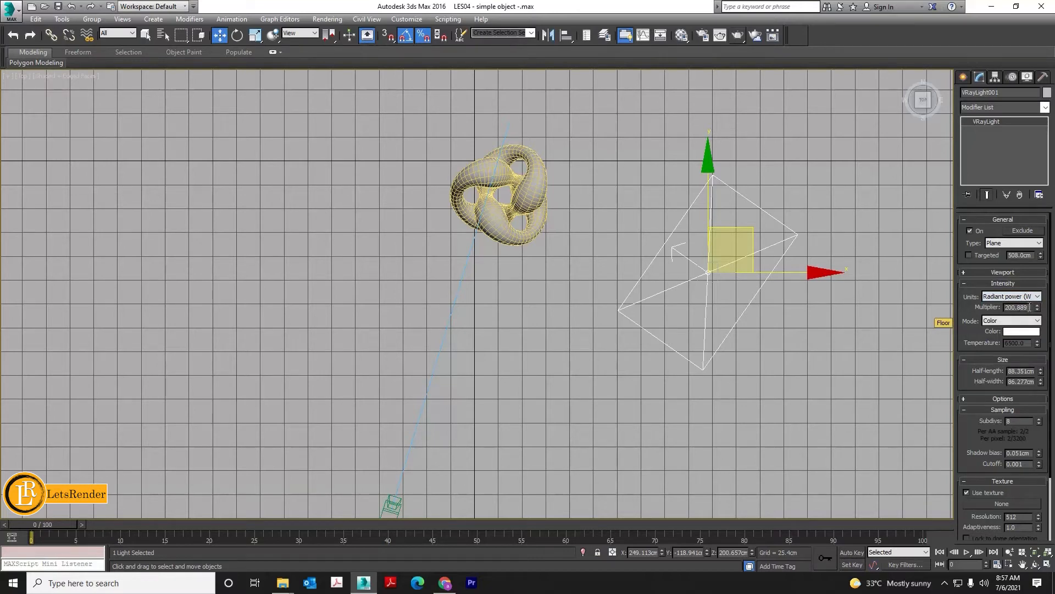
pyautogui.moveTo(1029, 307); pyautogui.dragTo(953, 305)
pyautogui.write('500')
pyautogui.moveTo(809, 374); pyautogui.dragTo(762, 374, button='middle')
pyautogui.moveTo(686, 231); pyautogui.dragTo(661, 221)
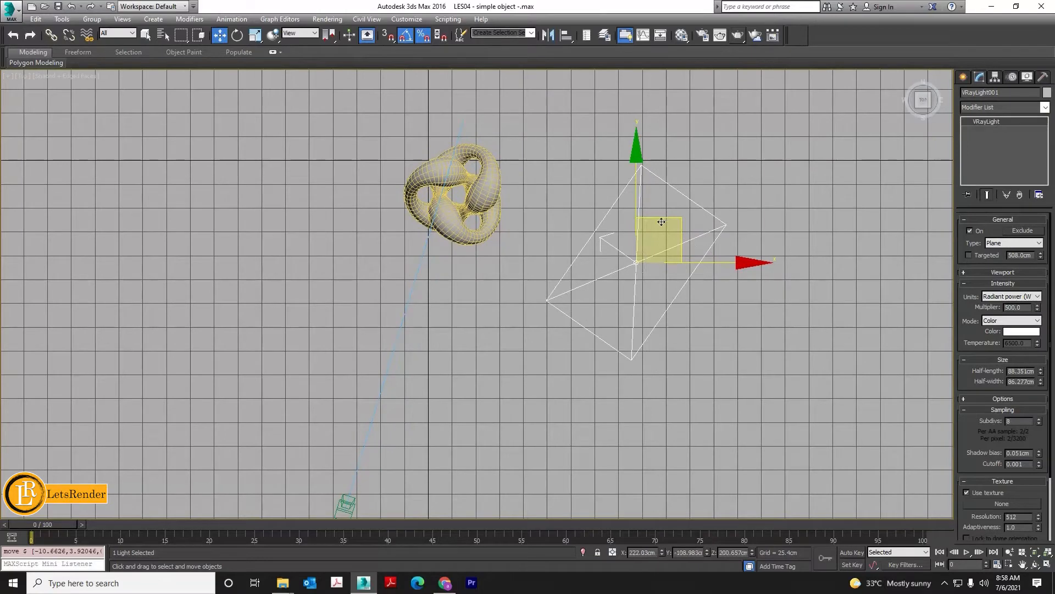
# Step: Look through VRayCam001 and show its safe frames
pyautogui.hotkey('shift', '4')
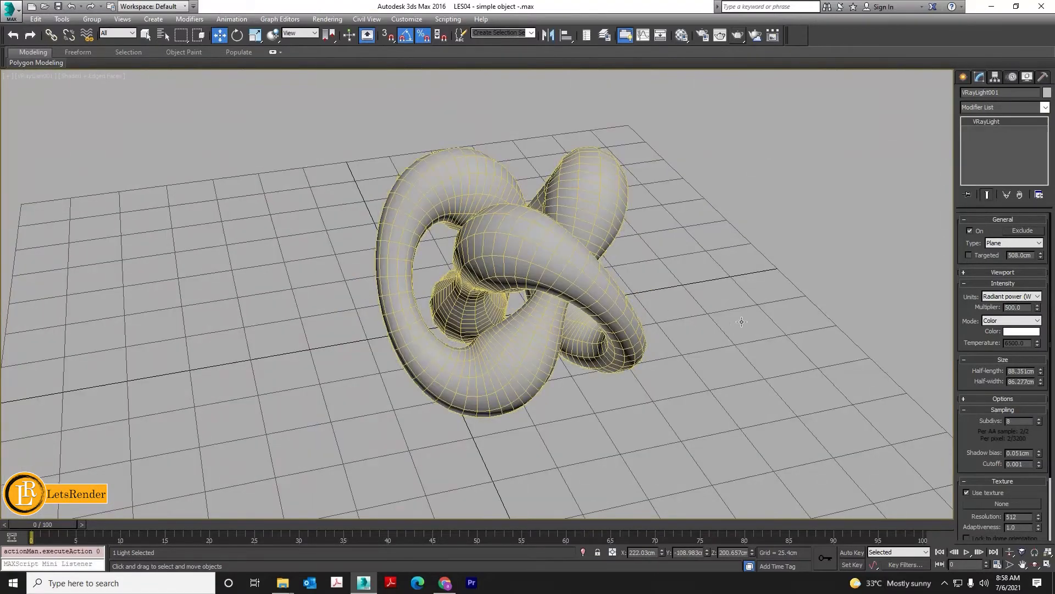
pyautogui.click(29, 78)
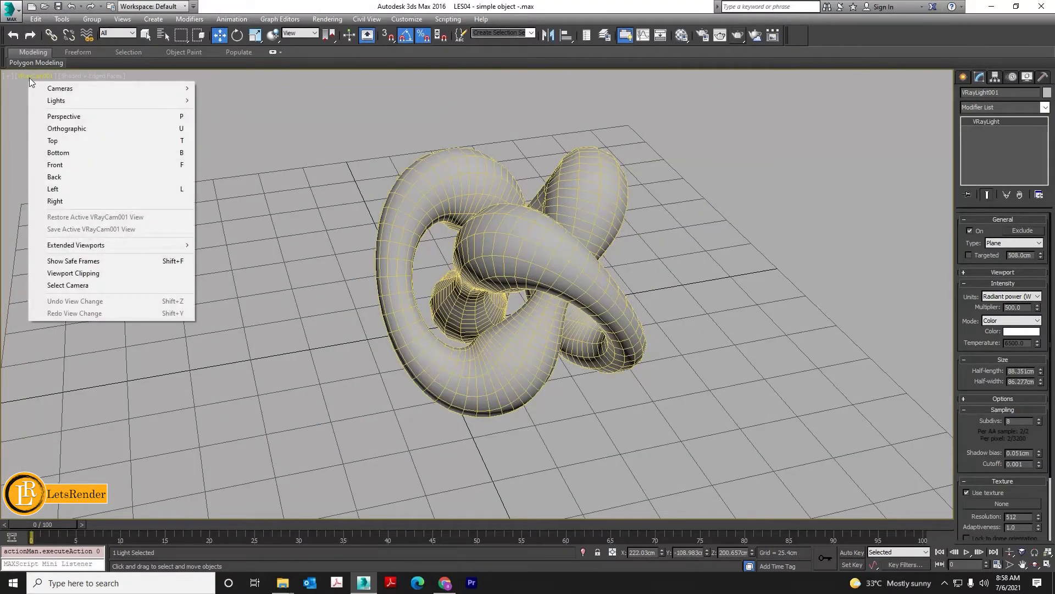
pyautogui.click(74, 261)
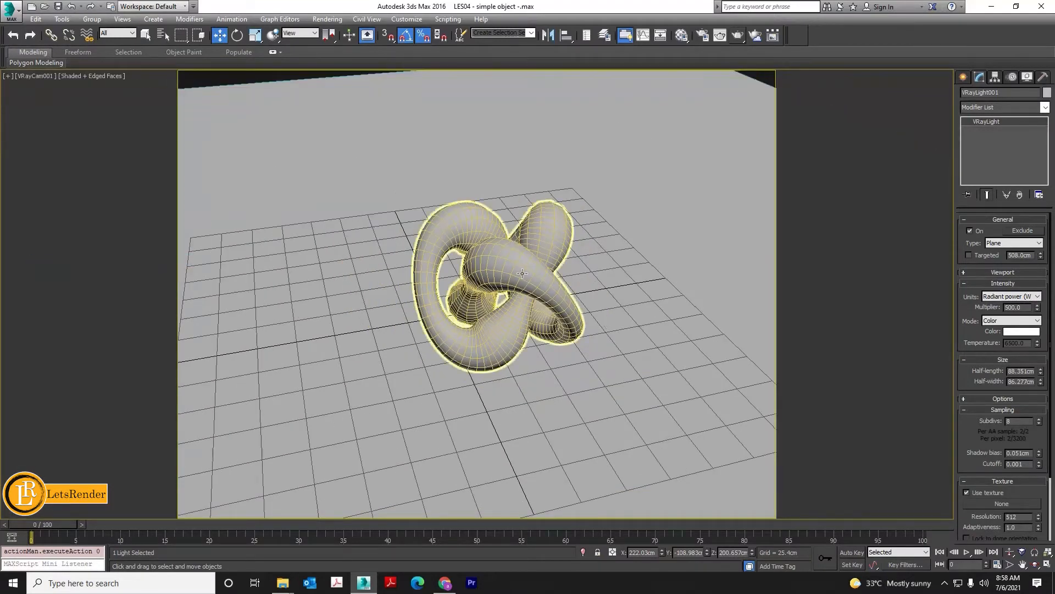
# Step: Narrow VRayCam001's field of view and pan the camera so the knot fills more of the safe frame
pyautogui.click(1011, 564)
pyautogui.moveTo(630, 421); pyautogui.dragTo(604, 354)
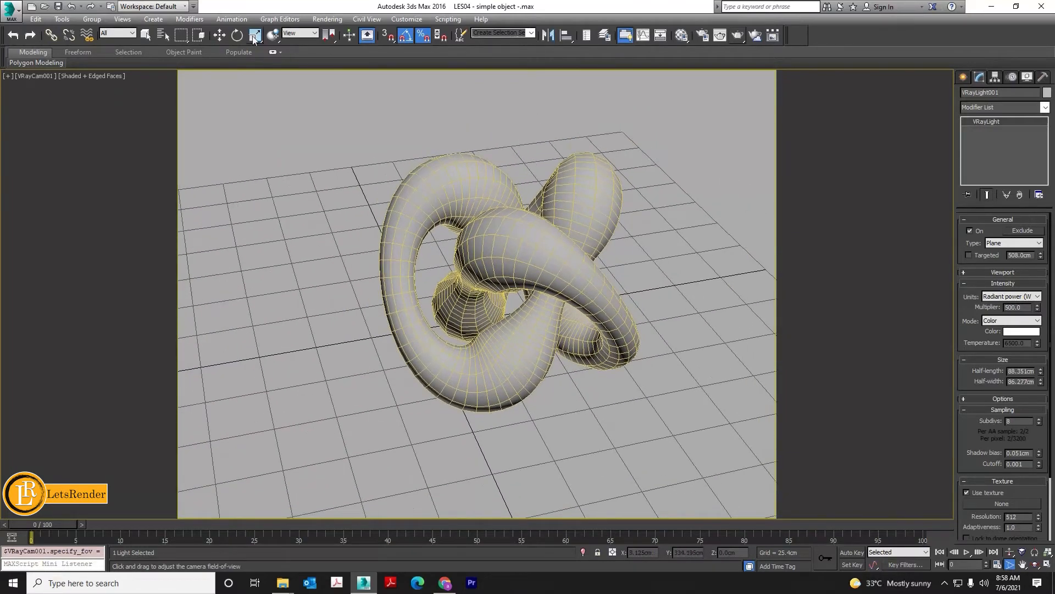
pyautogui.click(219, 35)
pyautogui.moveTo(642, 395); pyautogui.dragTo(617, 401, button='middle')
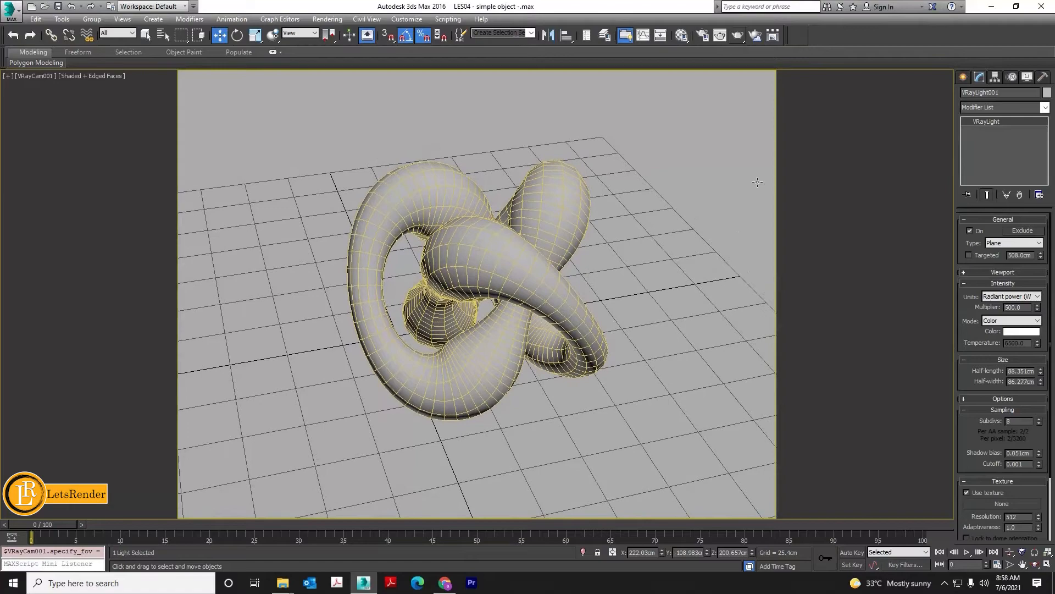
# Step: Test-render the VRayCam001 view, then close the frame buffer and stop the render
pyautogui.click(736, 36)
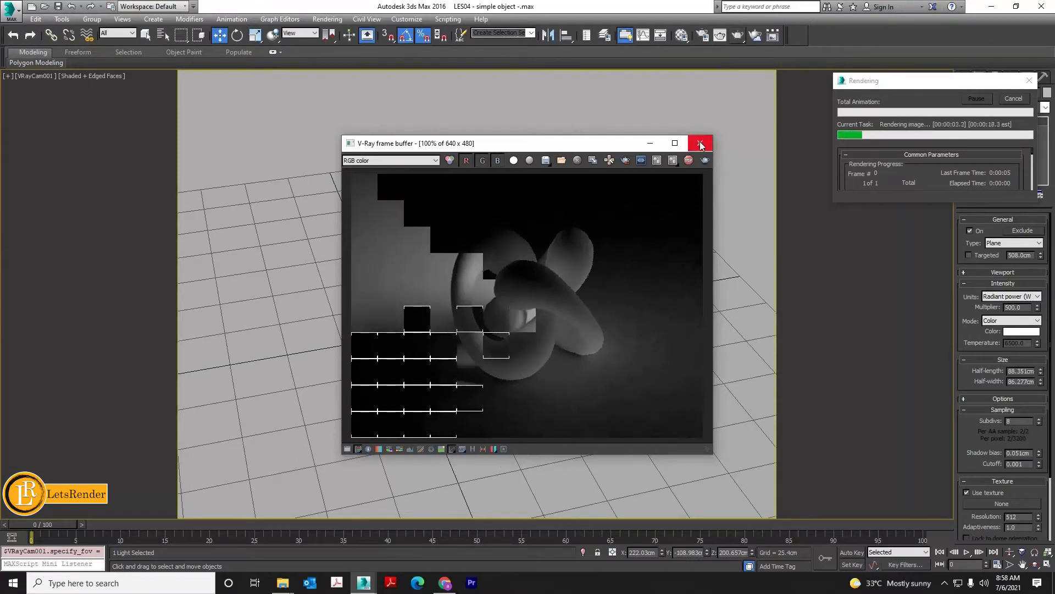
pyautogui.click(700, 143)
pyautogui.click(1030, 81)
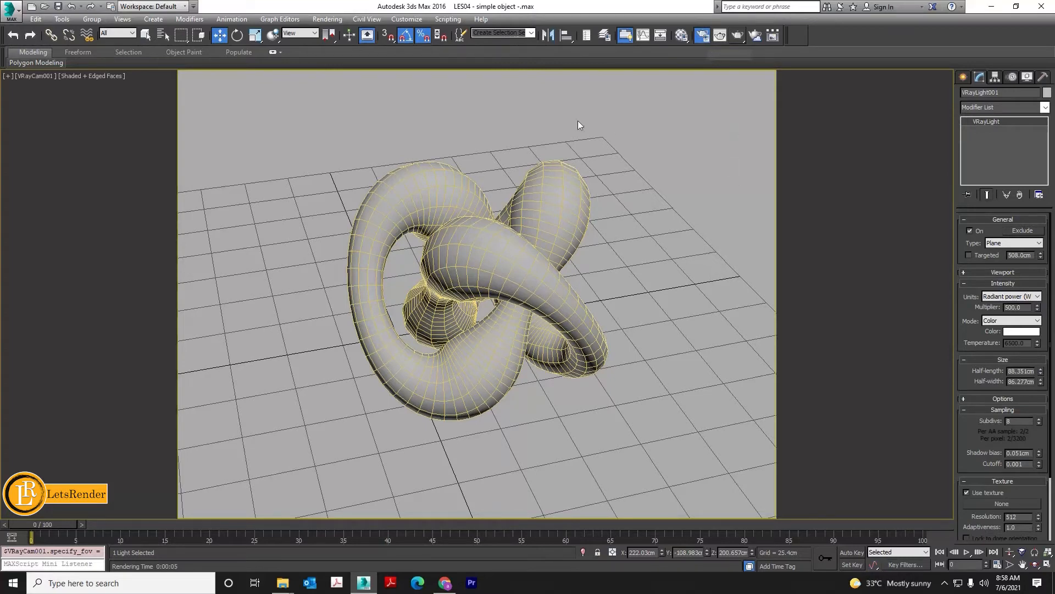
# Step: Set the render output size to the HDTV (video) preset at 1280x720
pyautogui.click(706, 36)
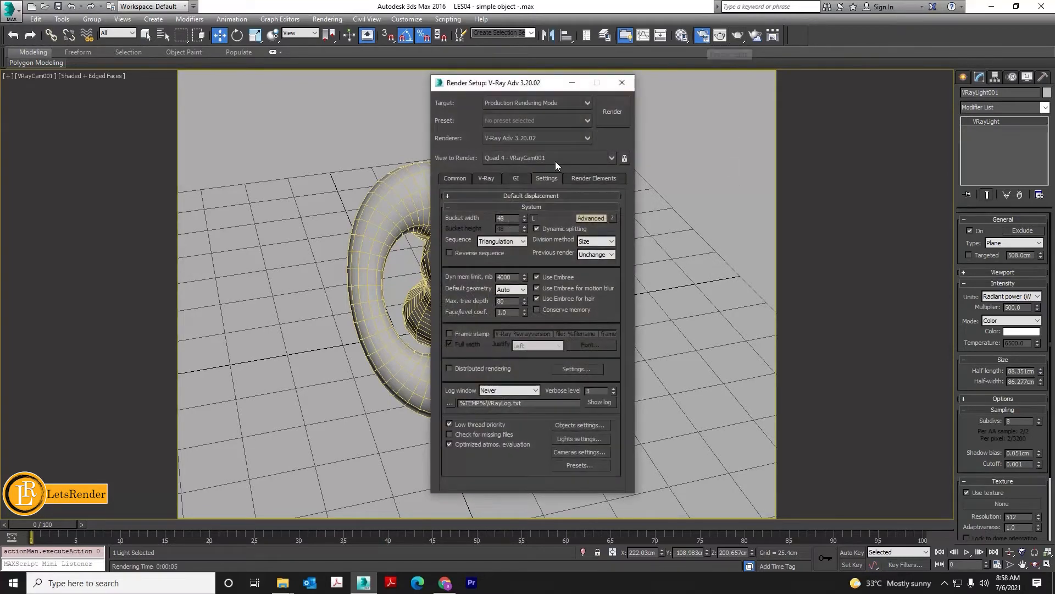
pyautogui.click(453, 180)
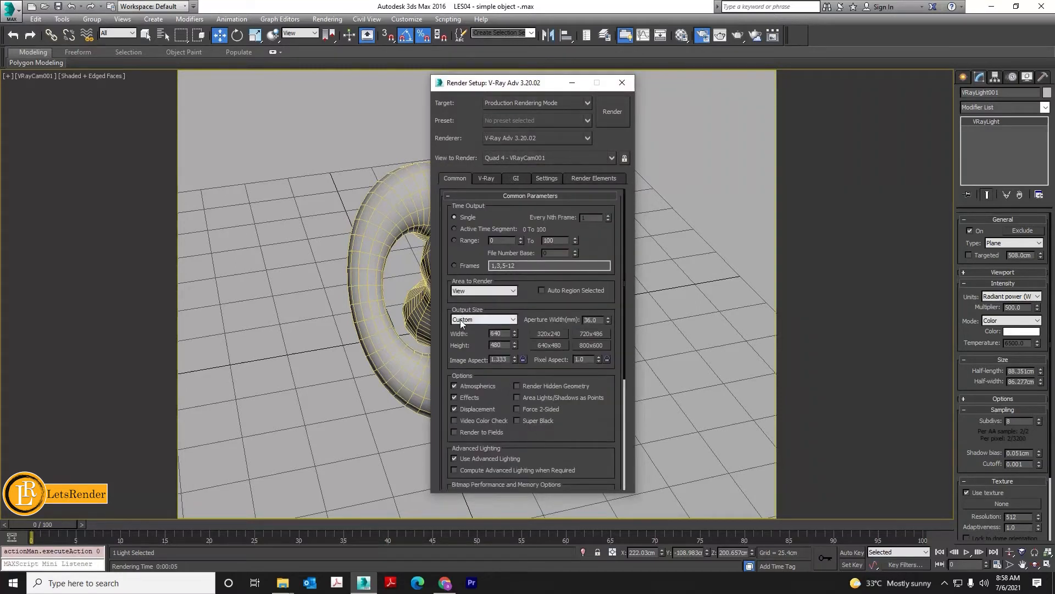
pyautogui.click(481, 320)
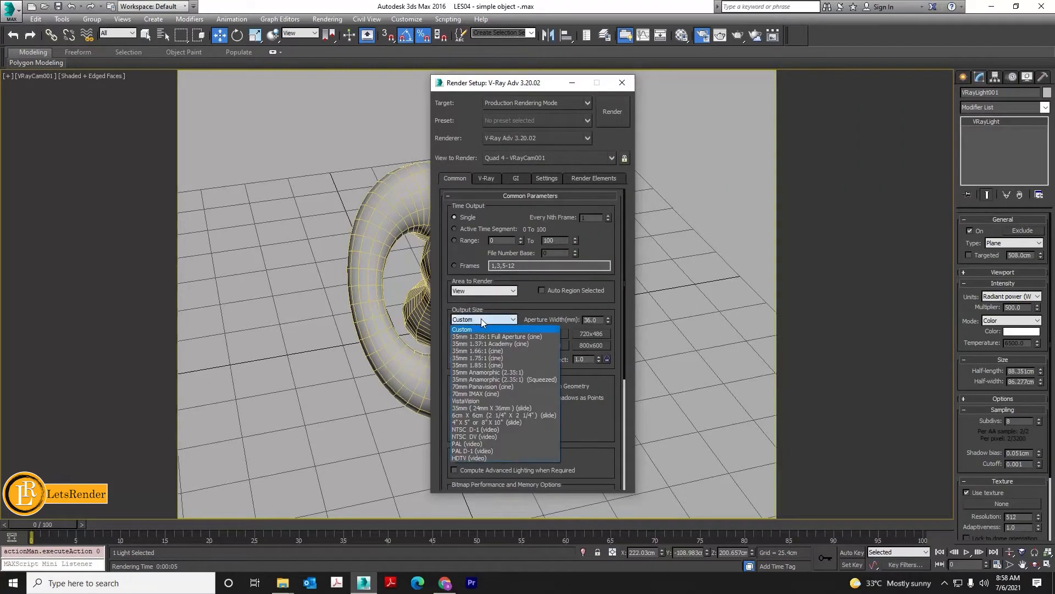
pyautogui.click(621, 393)
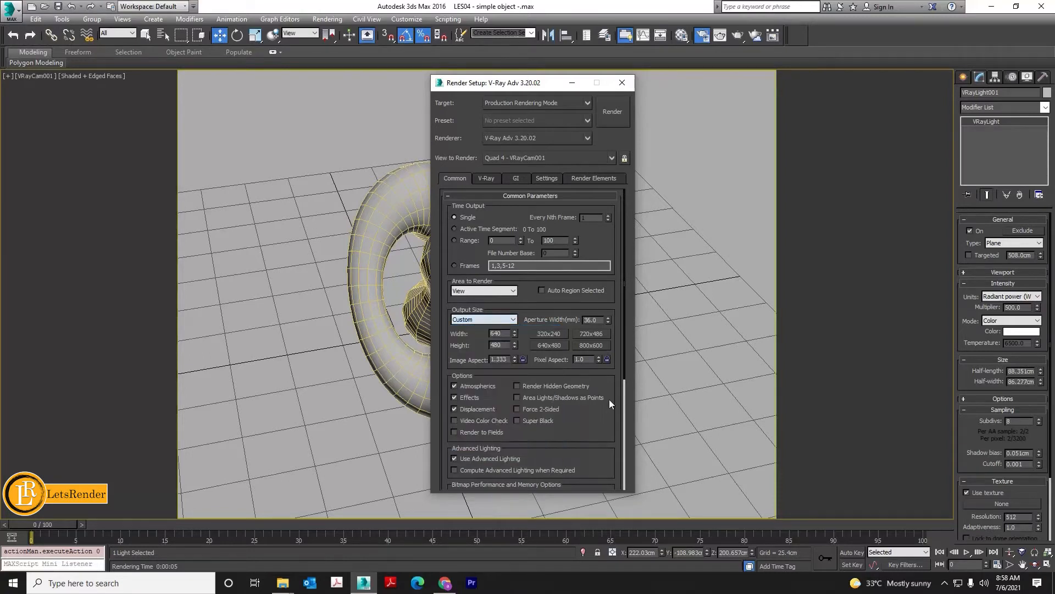
pyautogui.click(503, 323)
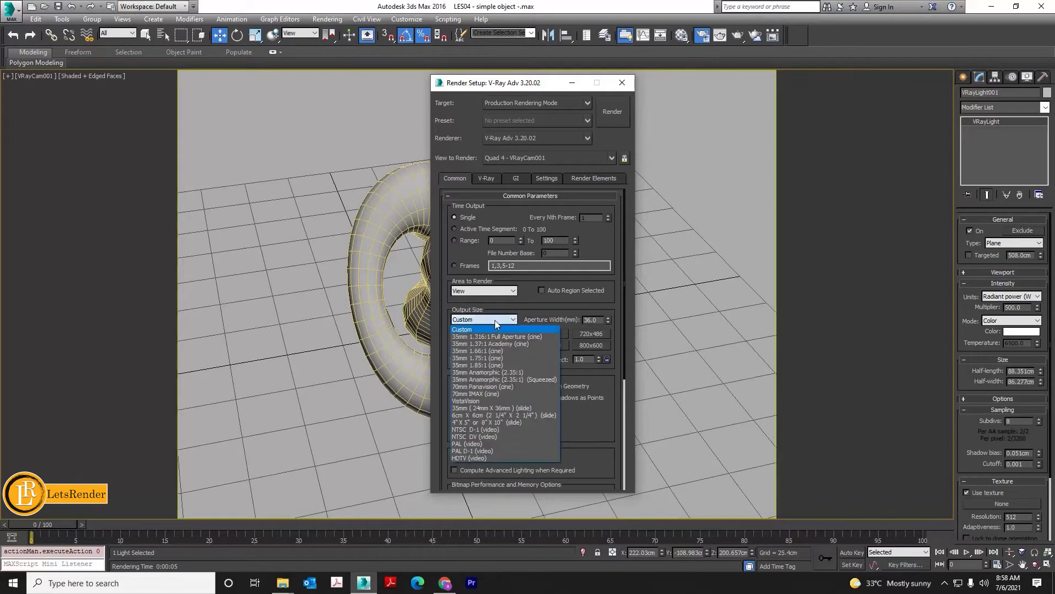
pyautogui.click(486, 458)
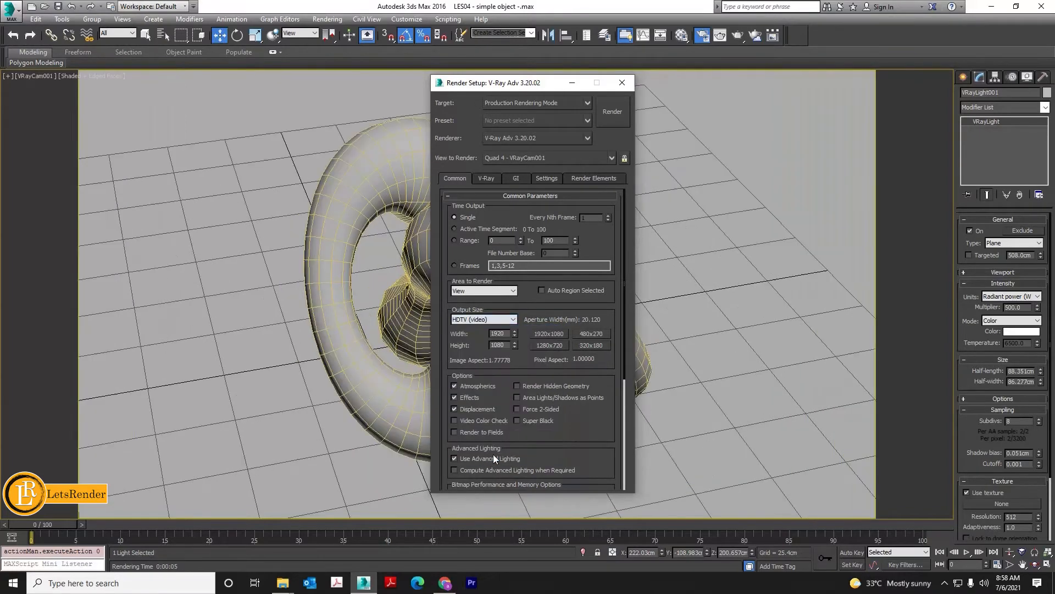
pyautogui.click(547, 346)
# Step: Render the VRayCam001 view, move the frame buffer lower to uncover the viewport, and close the render setup
pyautogui.click(613, 111)
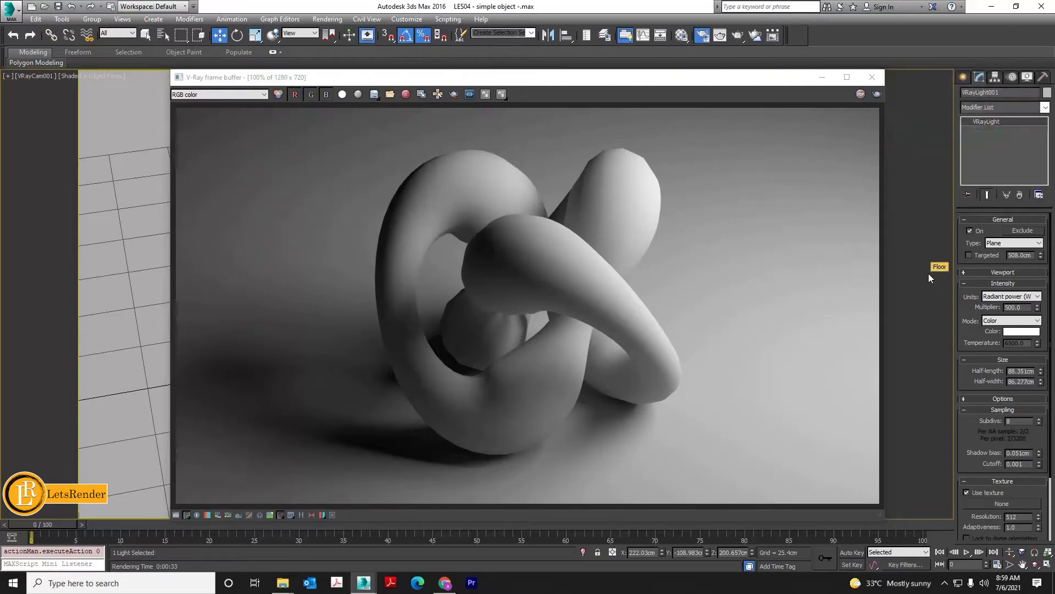
pyautogui.moveTo(784, 81); pyautogui.dragTo(632, 337)
pyautogui.click(628, 87)
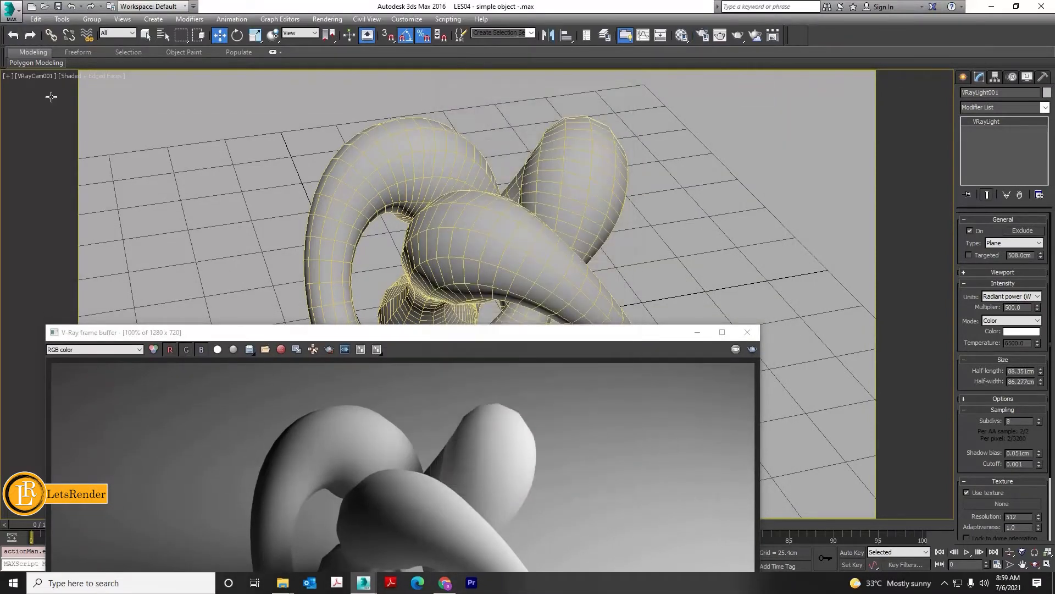
# Step: Switch the viewport to look through VRayLight001
pyautogui.click(31, 77)
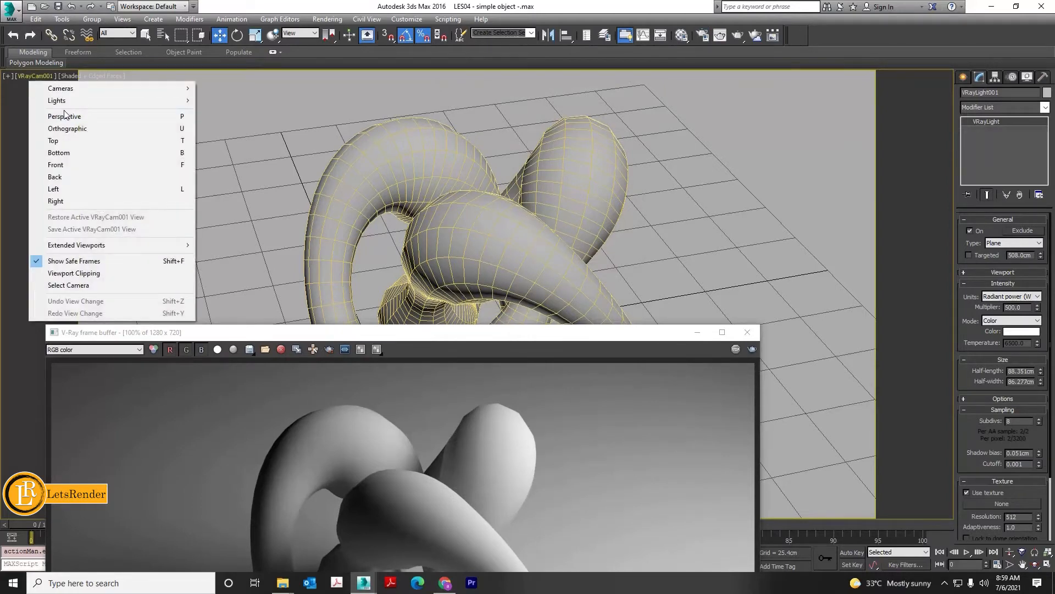
pyautogui.moveTo(66, 100)
pyautogui.click(242, 101)
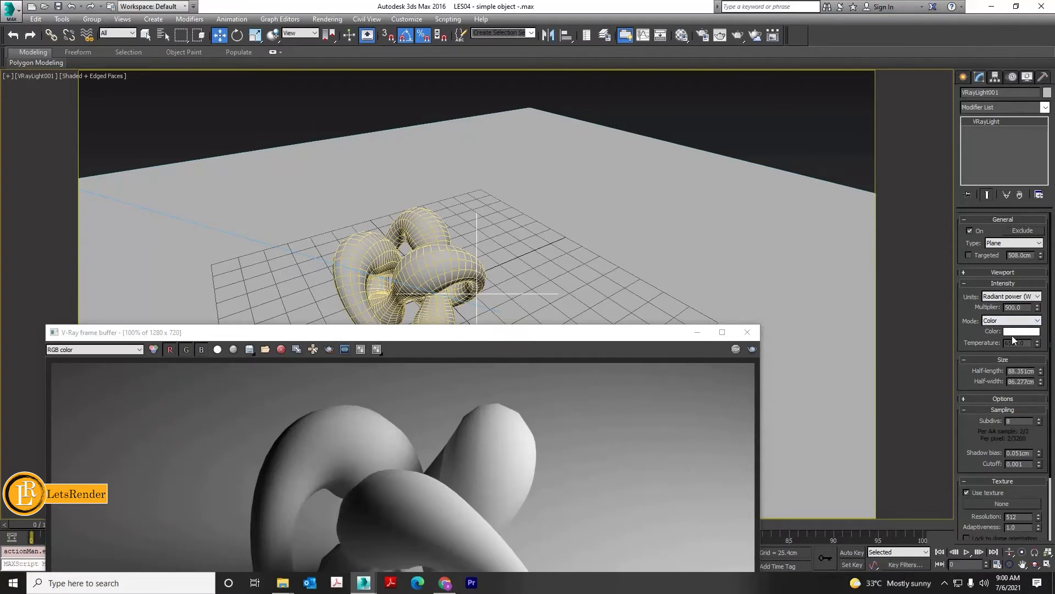
# Step: Set VRayLight001's color to a saturated yellow with RGB 240, 203, 0
pyautogui.click(1012, 332)
pyautogui.click(237, 79)
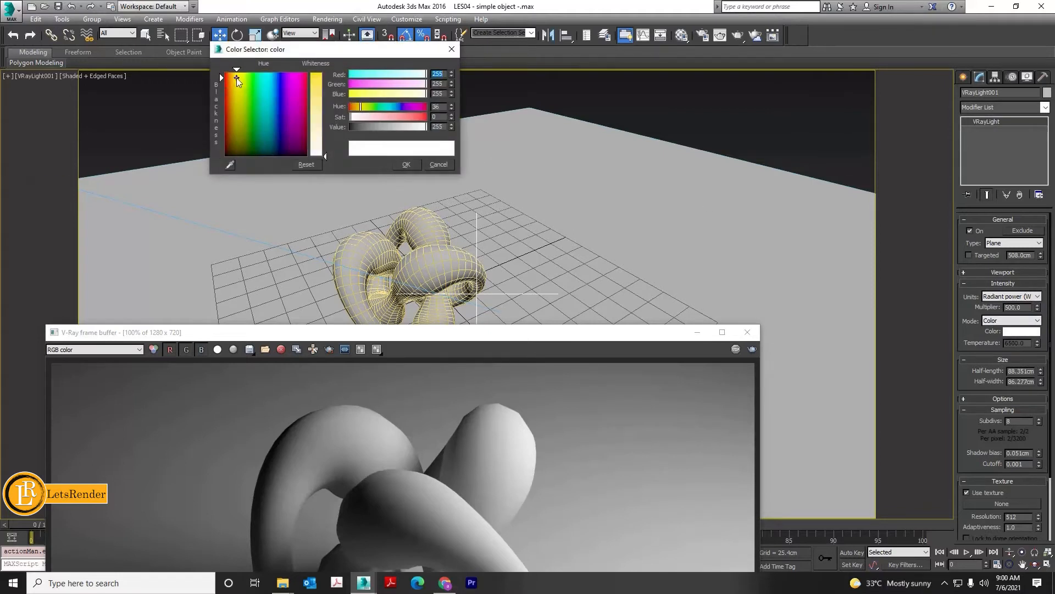
pyautogui.moveTo(328, 127); pyautogui.dragTo(326, 75)
pyautogui.click(403, 166)
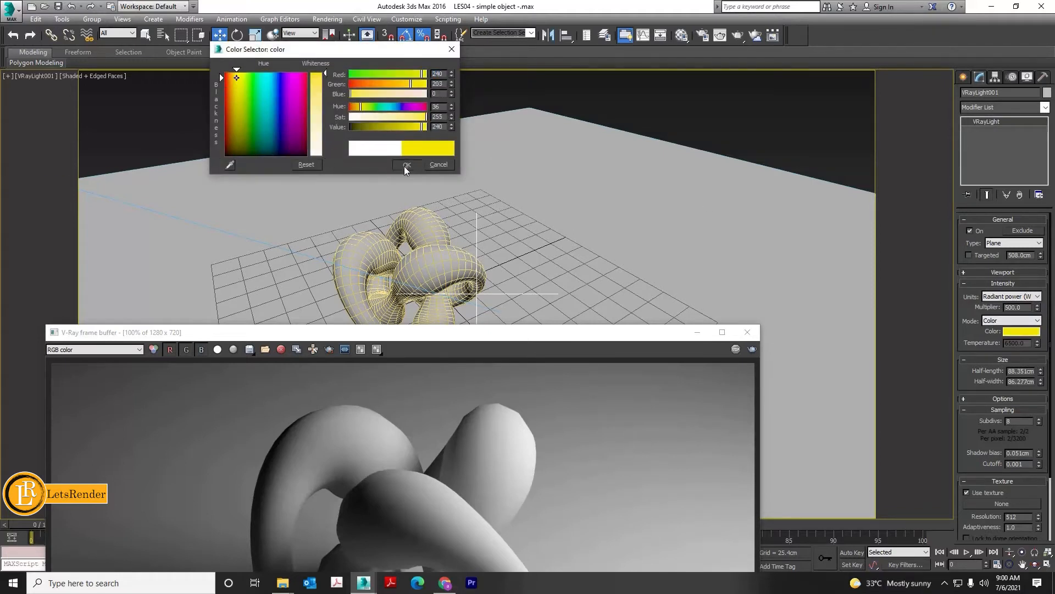
# Step: Switch the viewport to the VRayCam001 view and move the frame buffer up until the whole rendered image is visible
pyautogui.click(24, 77)
pyautogui.moveTo(81, 91)
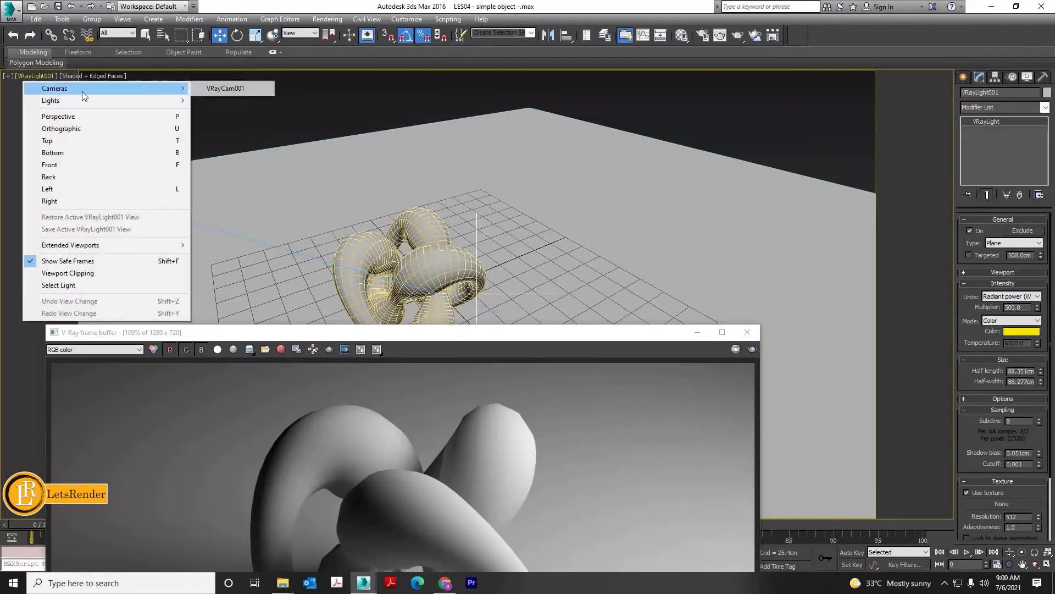
pyautogui.click(225, 89)
pyautogui.moveTo(636, 334); pyautogui.dragTo(659, 195)
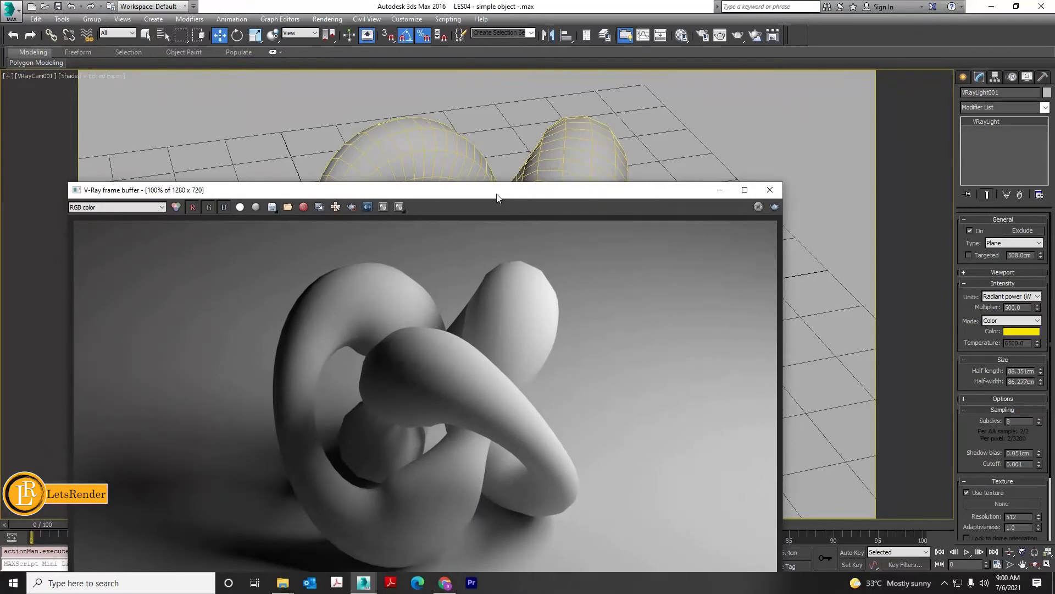
pyautogui.moveTo(496, 198); pyautogui.dragTo(517, 126)
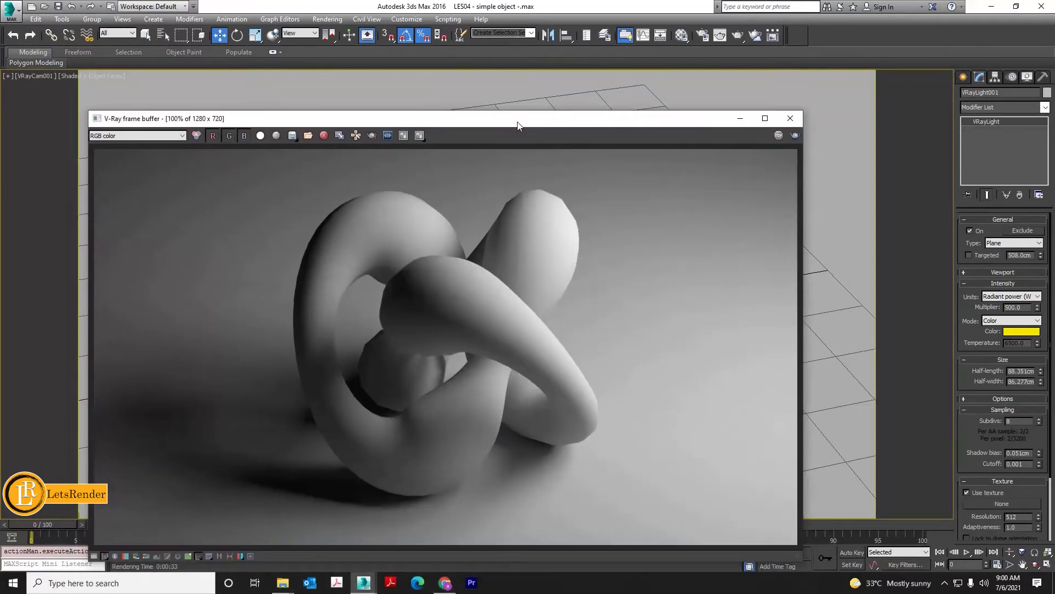
# Step: Enable region rendering, draw a tall region over the right part of the knot, and render it
pyautogui.click(373, 137)
pyautogui.moveTo(413, 148); pyautogui.dragTo(658, 513)
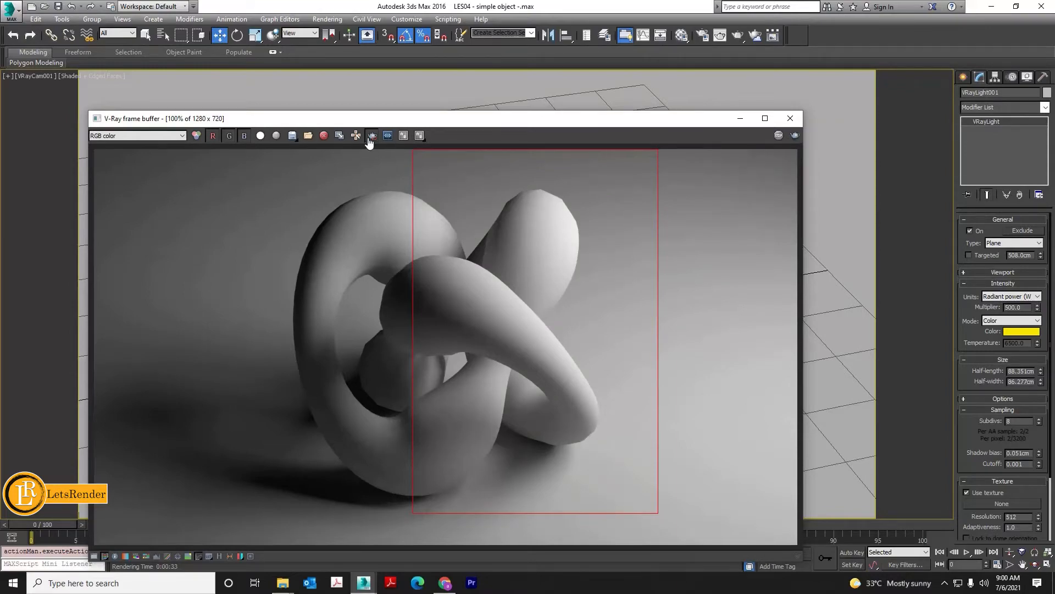
pyautogui.click(795, 137)
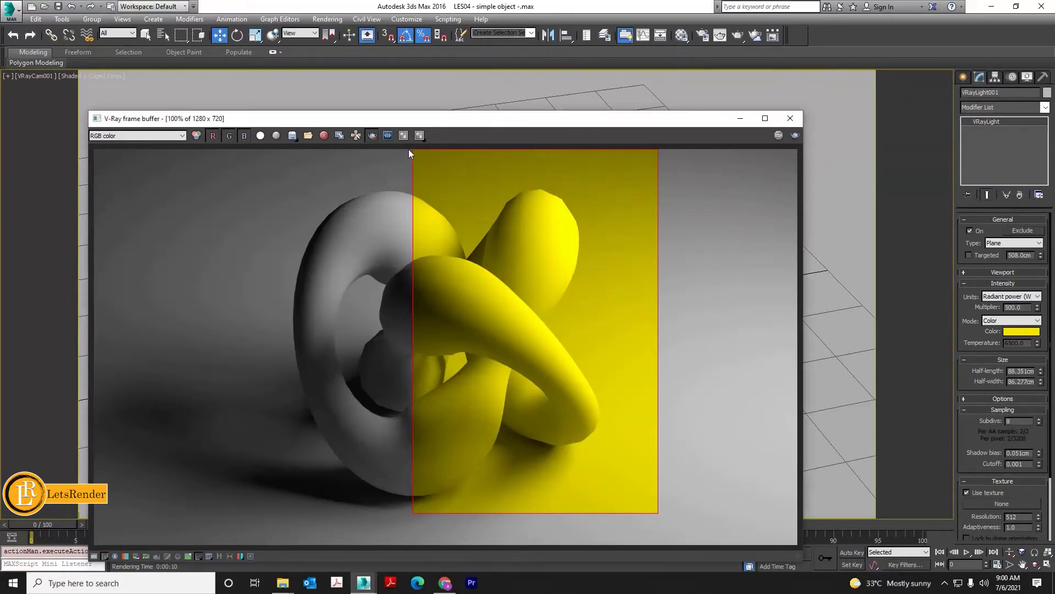
# Step: Redraw a shorter render region over the knot's upper right part and reset VRayLight001's color to white
pyautogui.moveTo(408, 150); pyautogui.dragTo(667, 388)
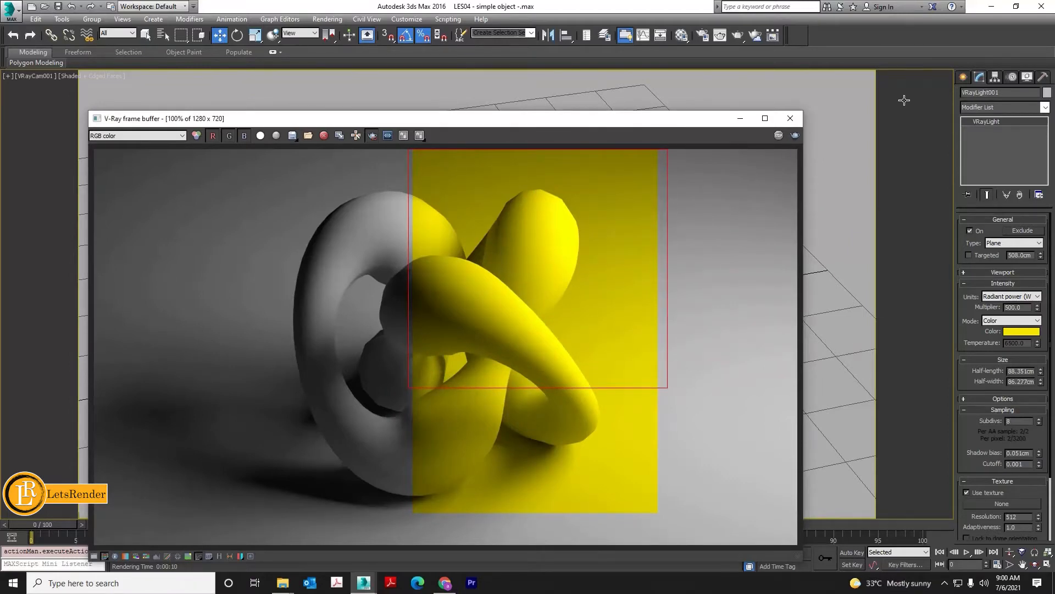
pyautogui.moveTo(639, 124); pyautogui.dragTo(630, 121)
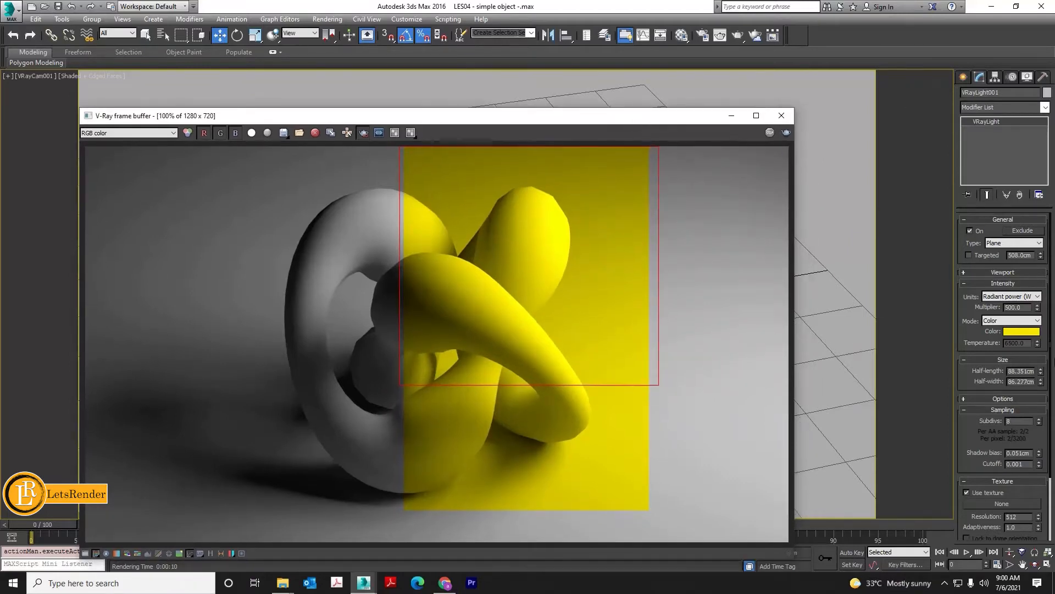
pyautogui.click(1014, 332)
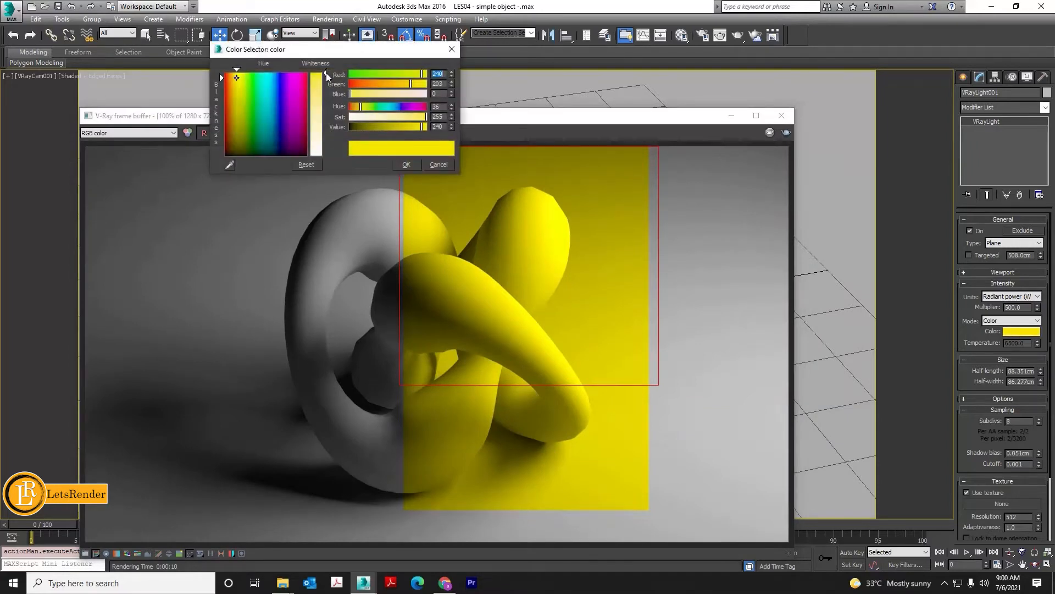
pyautogui.moveTo(326, 73); pyautogui.dragTo(325, 155)
pyautogui.click(407, 165)
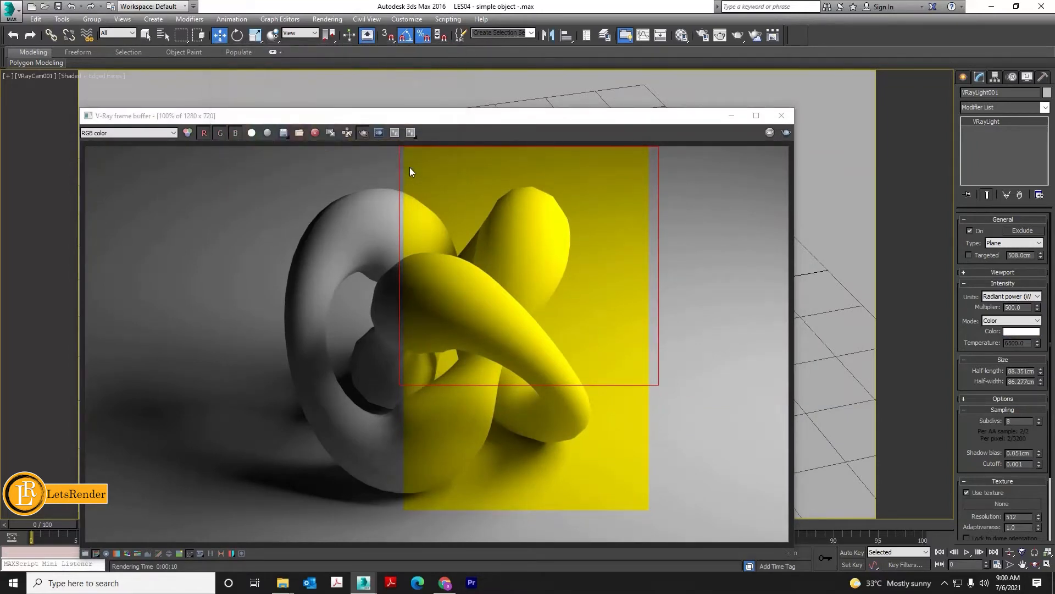
# Step: Switch VRayLight001's color mode to Temperature, set the temperature to 7000, and render the region
pyautogui.moveTo(656, 121); pyautogui.dragTo(645, 113)
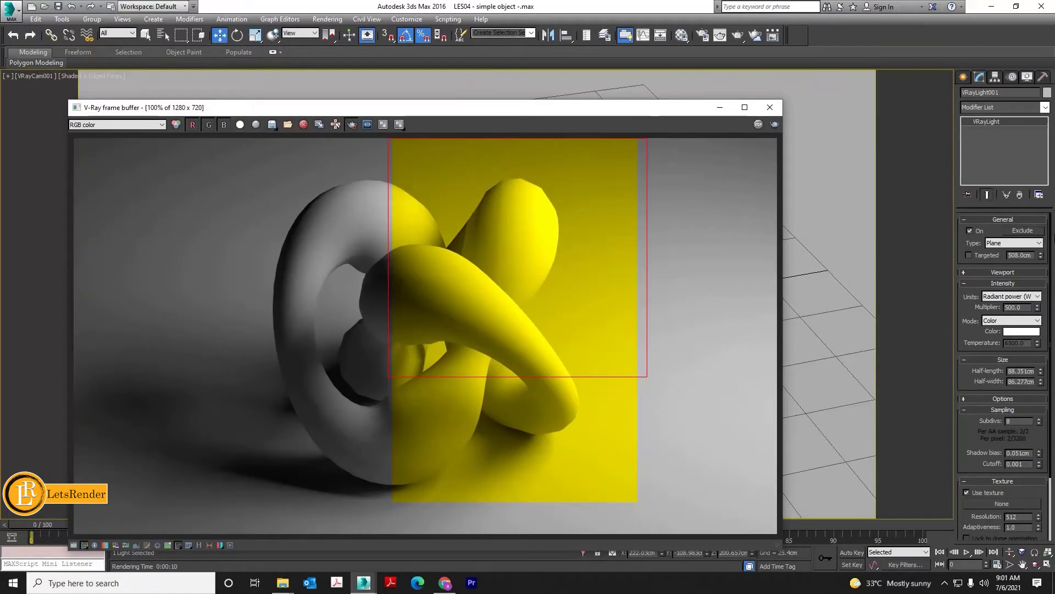
pyautogui.click(991, 320)
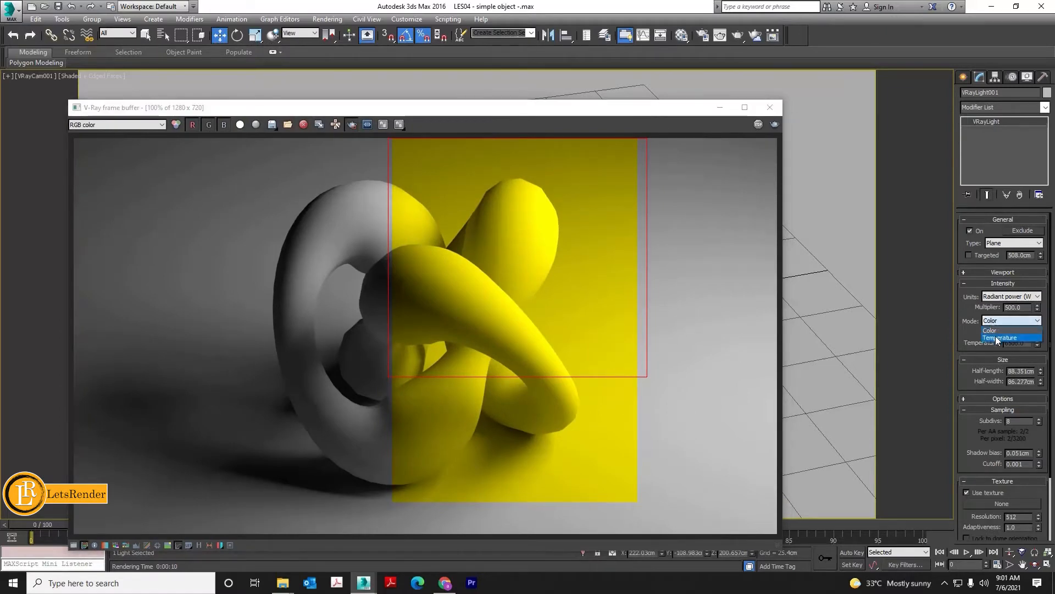
pyautogui.click(997, 338)
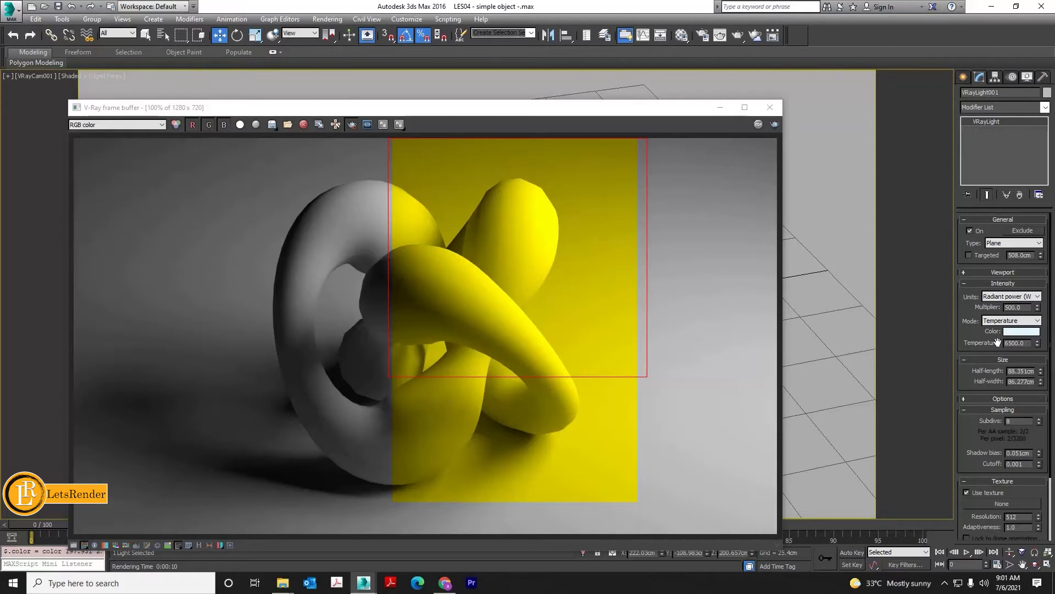
pyautogui.moveTo(1026, 343); pyautogui.dragTo(991, 343)
pyautogui.click(775, 125)
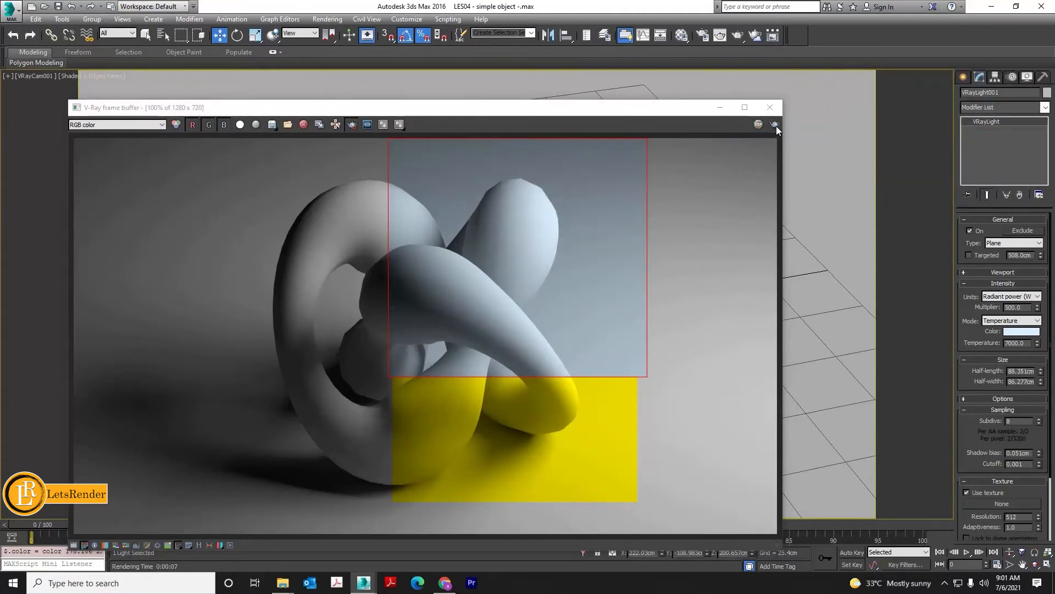
# Step: Set the light's temperature to 9000 and render a shorter region over the knot's upper right part
pyautogui.doubleClick(1029, 344)
pyautogui.write('900')
pyautogui.press('Return')
pyautogui.moveTo(384, 137); pyautogui.dragTo(647, 308)
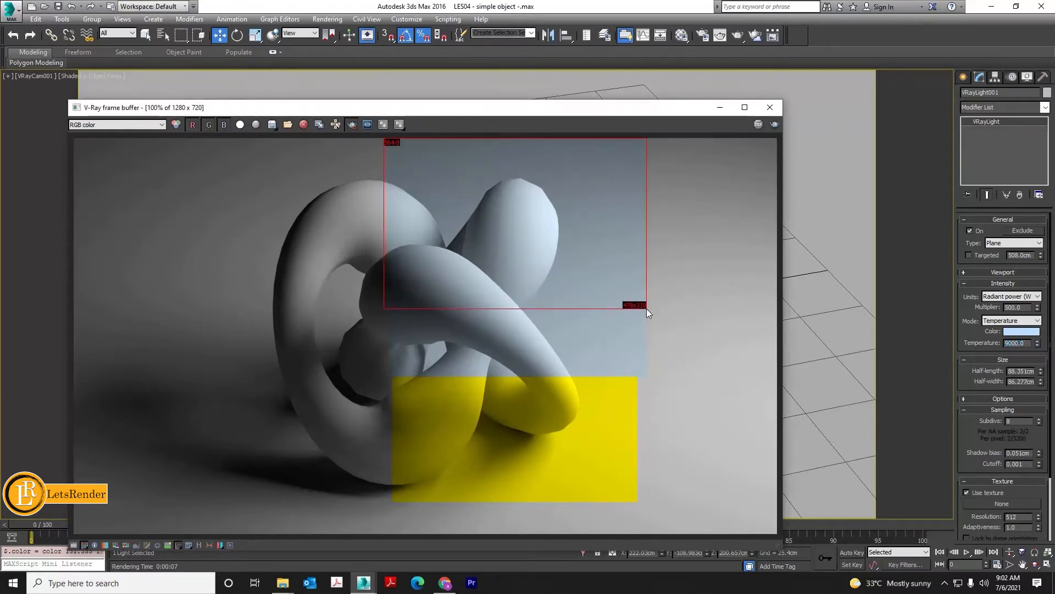
pyautogui.click(775, 125)
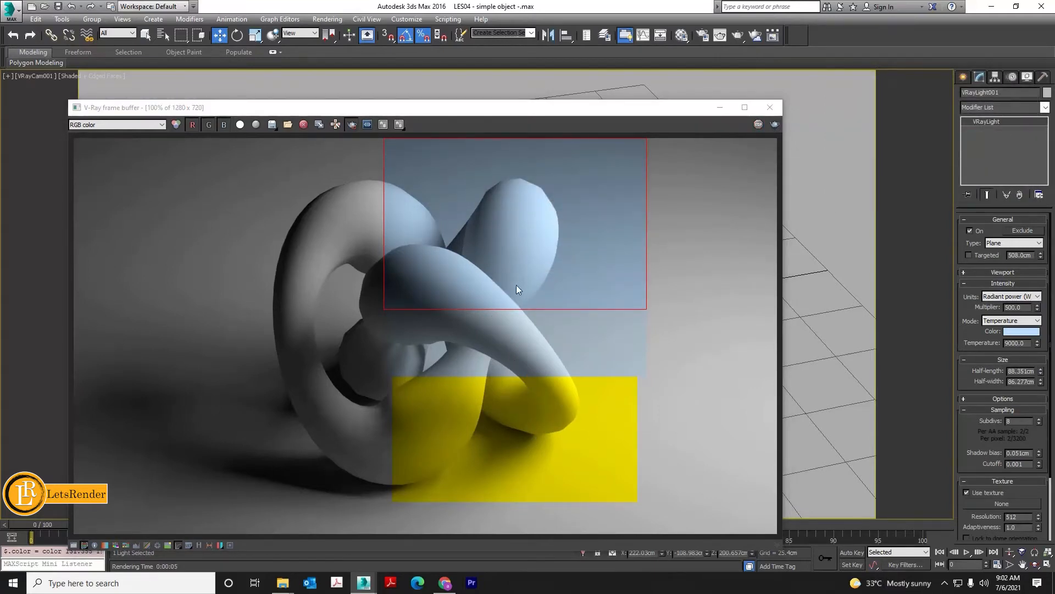
# Step: Set the light's temperature to 15000 and render a still shorter region at the image's upper edge
pyautogui.doubleClick(1026, 342)
pyautogui.write('15')
pyautogui.press('Return')
pyautogui.moveTo(382, 138); pyautogui.dragTo(645, 249)
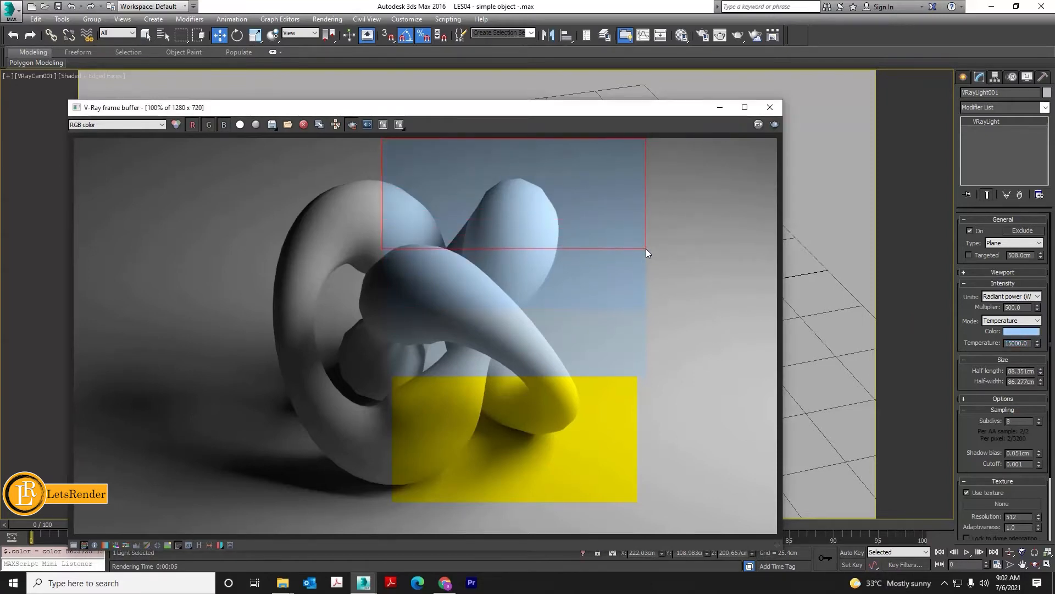
pyautogui.click(774, 125)
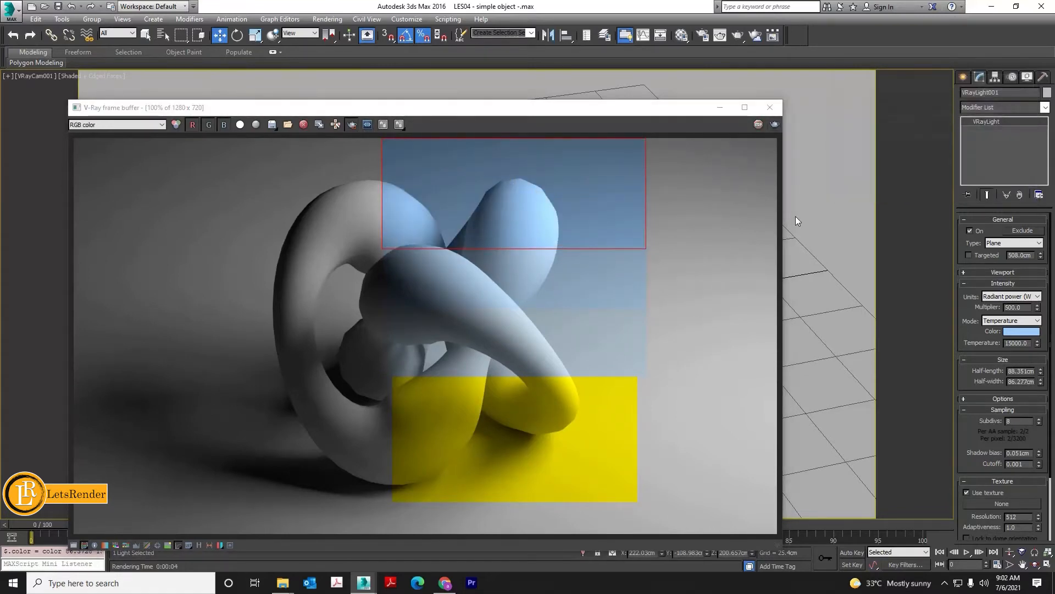
# Step: Set the light's temperature to 5000 and render a thin, wide region along the image's upper edge
pyautogui.moveTo(1025, 344); pyautogui.dragTo(944, 344)
pyautogui.write('5000')
pyautogui.press('Return')
pyautogui.moveTo(372, 138); pyautogui.dragTo(662, 214)
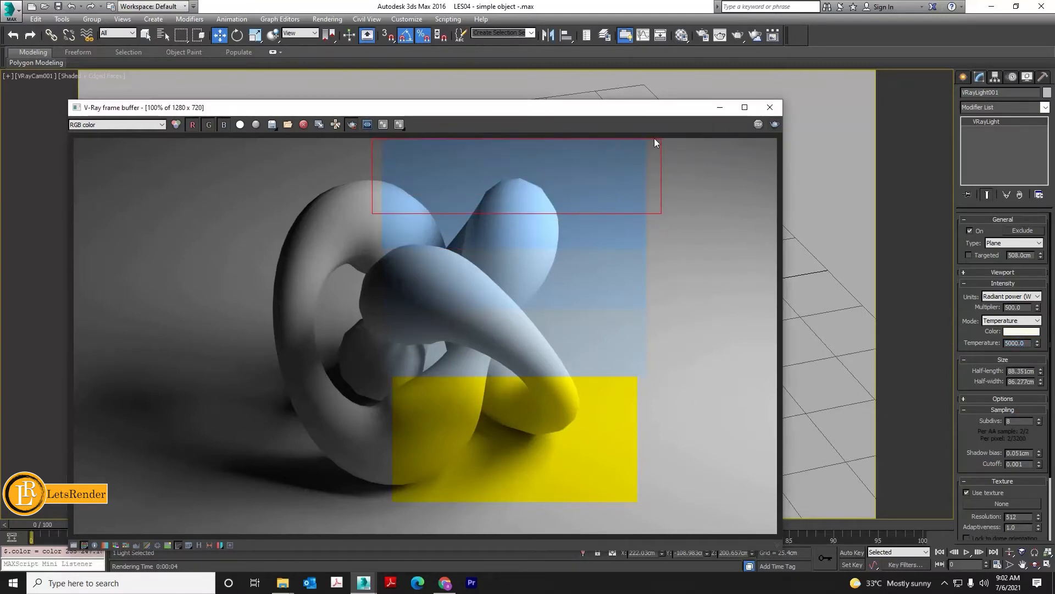
pyautogui.click(775, 125)
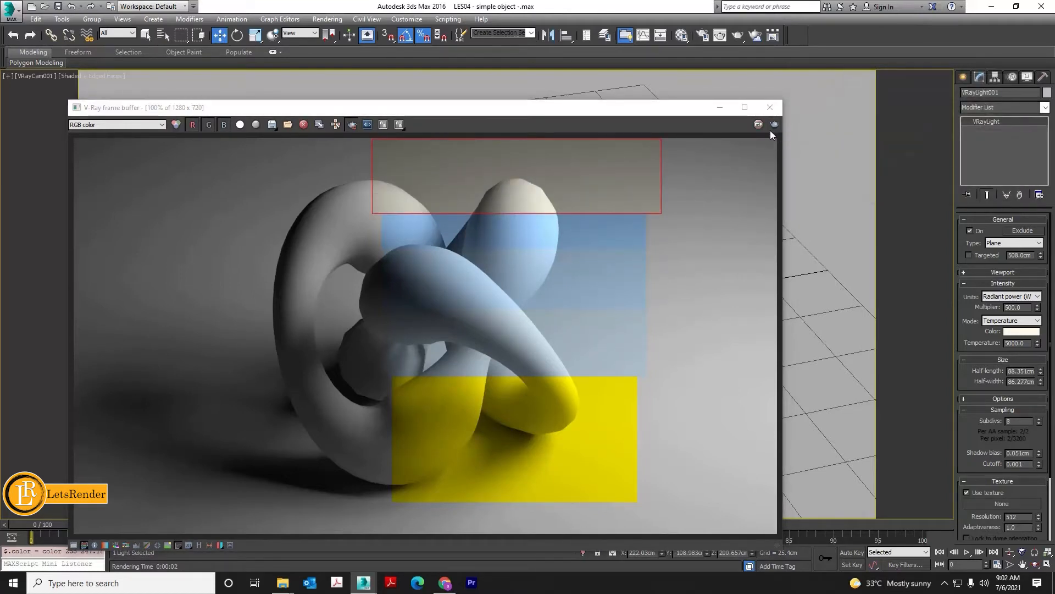
# Step: Set the light's temperature to 6000 and render a tall region over the knot's right part
pyautogui.doubleClick(1027, 343)
pyautogui.write('600')
pyautogui.press('Return')
pyautogui.moveTo(508, 141); pyautogui.dragTo(625, 502)
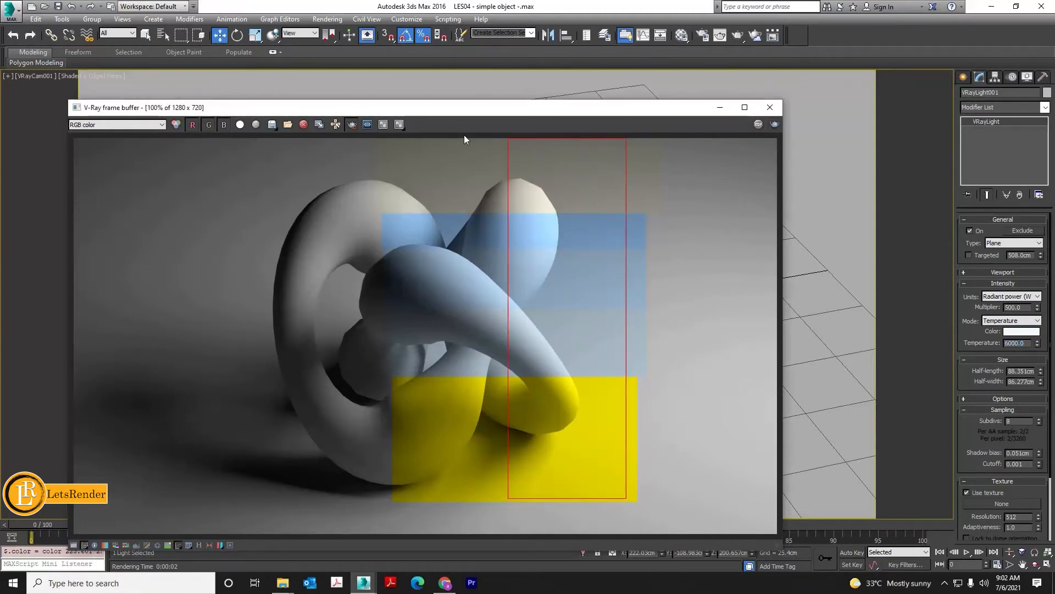
pyautogui.moveTo(464, 138); pyautogui.dragTo(637, 500)
pyautogui.click(775, 125)
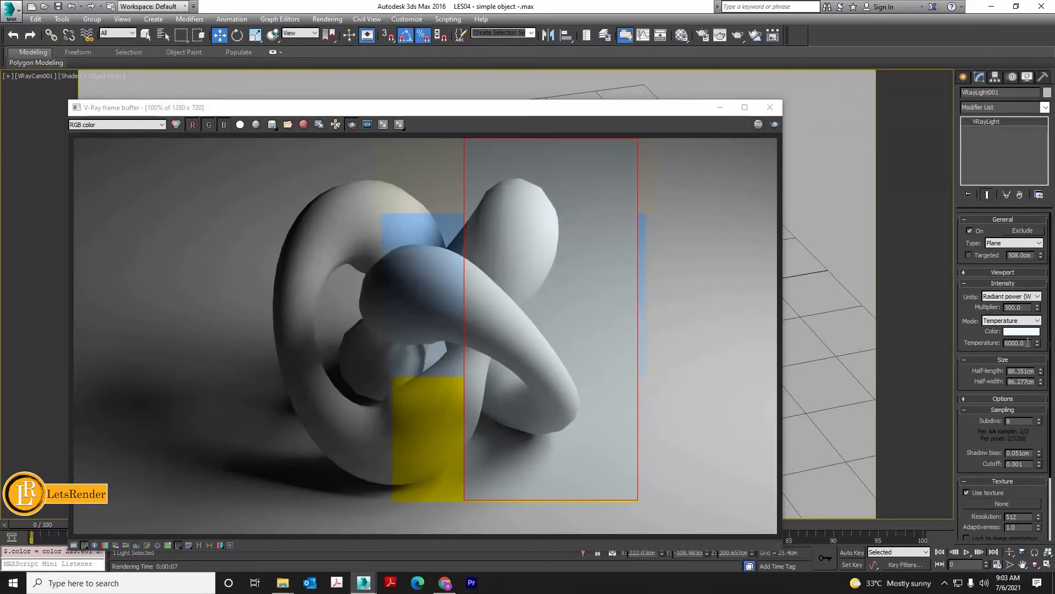
# Step: Return the light's temperature to 5000 and render a wider, full-height region across the knot's right half
pyautogui.moveTo(1027, 342); pyautogui.dragTo(947, 331)
pyautogui.write('5000')
pyautogui.press('Return')
pyautogui.write('5')
pyautogui.moveTo(431, 140); pyautogui.dragTo(674, 550)
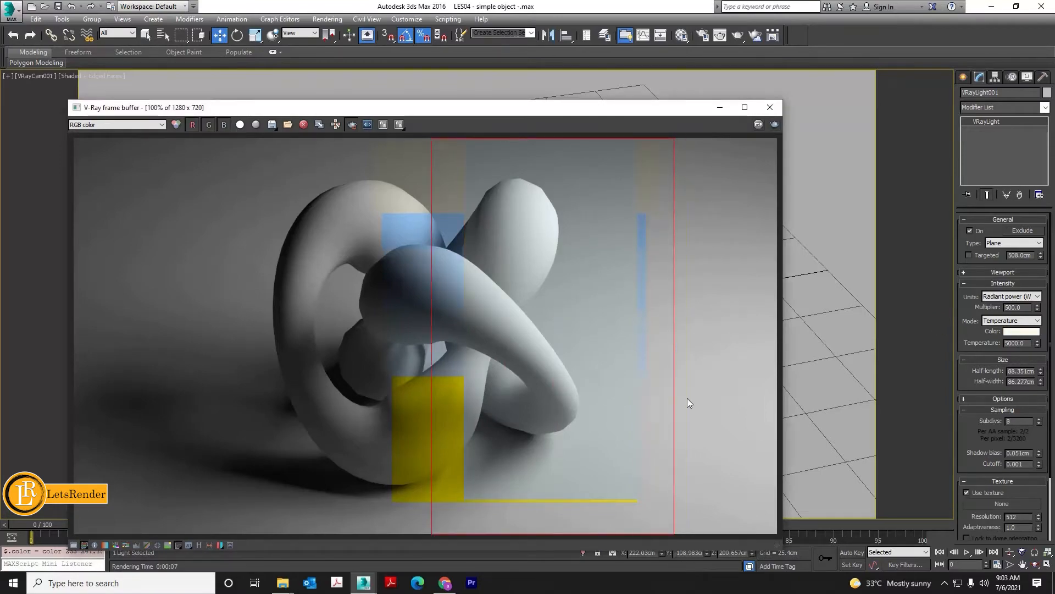
pyautogui.click(774, 125)
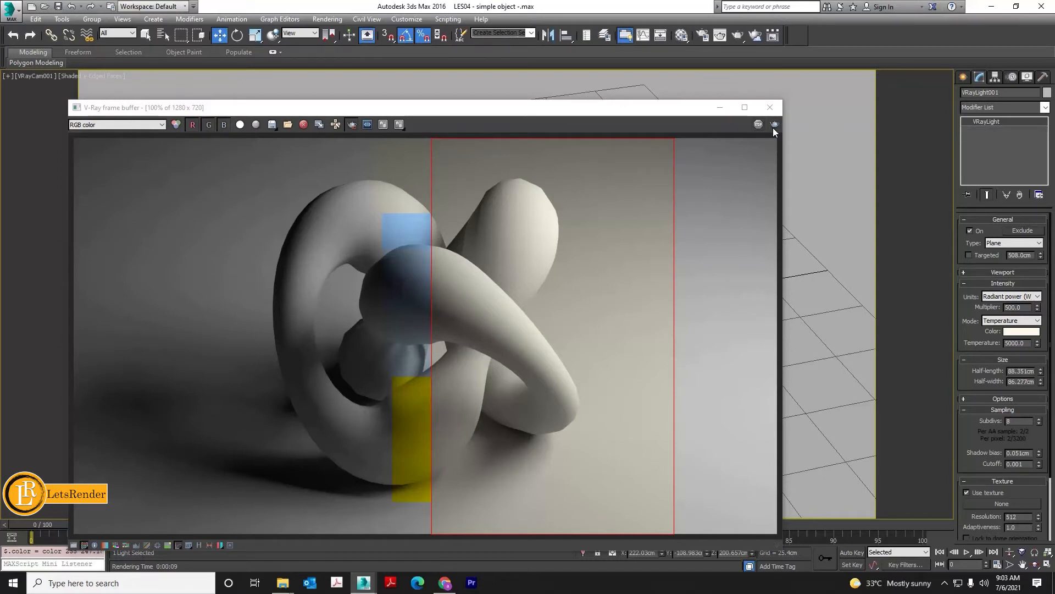
# Step: Set the light's temperature to 4500 and render a narrower tall region over the knot's right part
pyautogui.doubleClick(1026, 341)
pyautogui.write('45')
pyautogui.press('Return')
pyautogui.moveTo(480, 139); pyautogui.dragTo(629, 516)
pyautogui.click(775, 124)
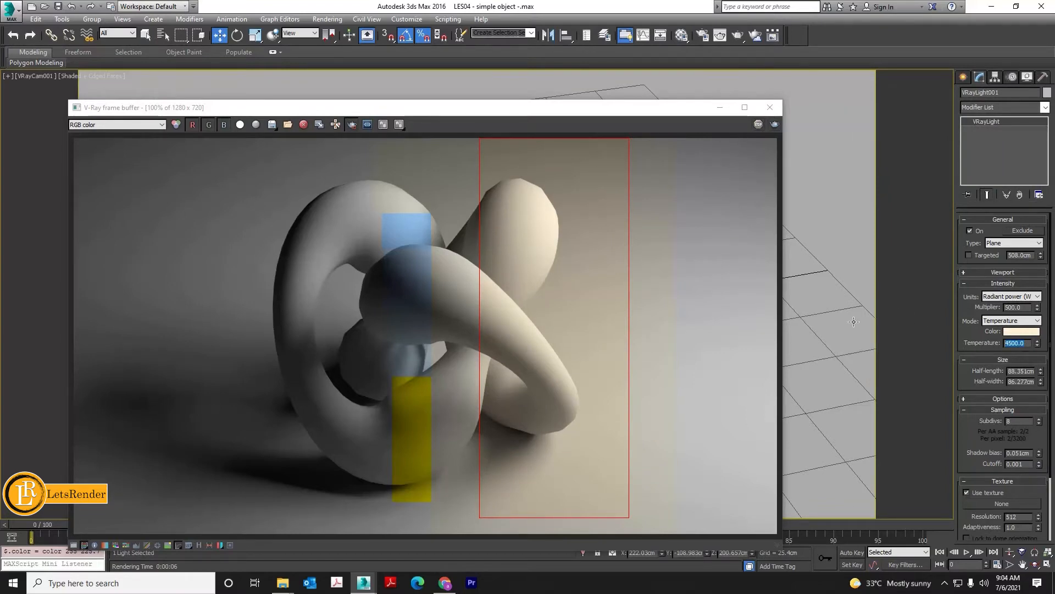
# Step: Set the light's temperature to 3500 and render a full-height region over the knot's right half
pyautogui.write('35')
pyautogui.press('BackSpace')
pyautogui.press('Return')
pyautogui.moveTo(435, 138); pyautogui.dragTo(628, 551)
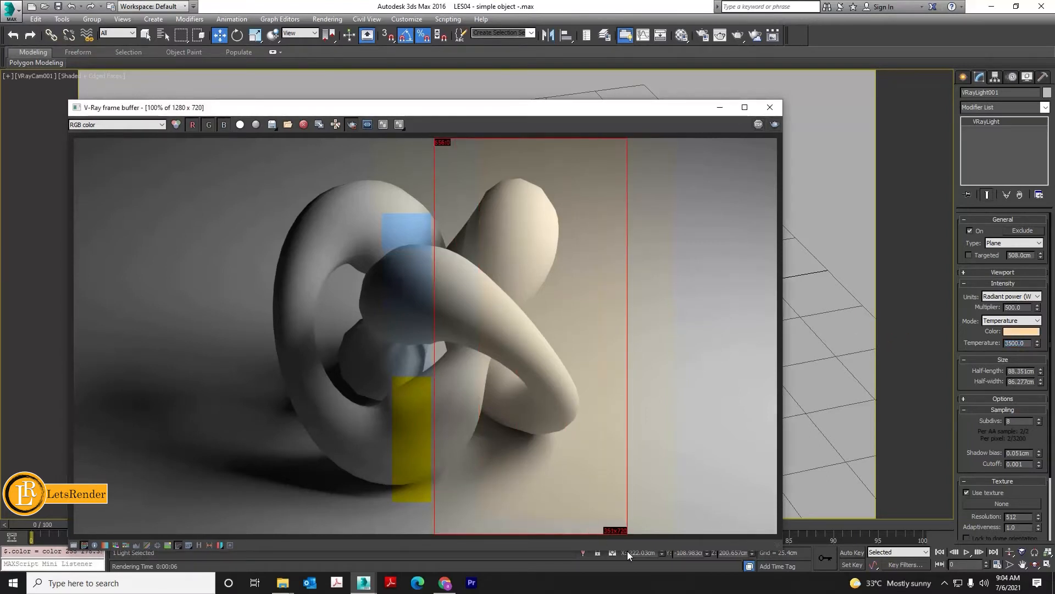
pyautogui.click(779, 125)
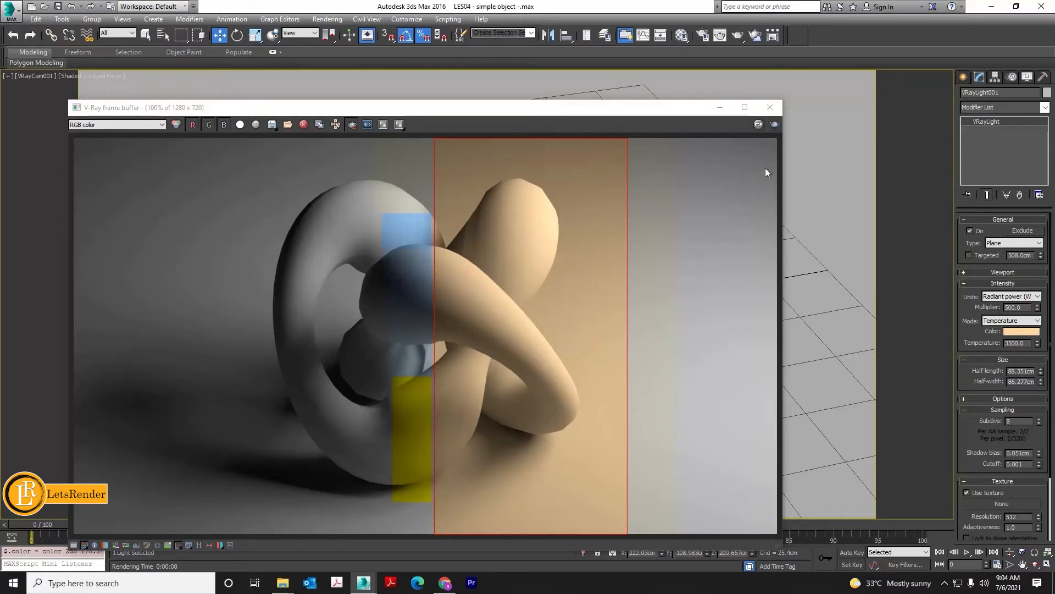
# Step: Lower the light's temperature to 2000 and render the same region again
pyautogui.doubleClick(1030, 344)
pyautogui.write('20')
pyautogui.click(776, 128)
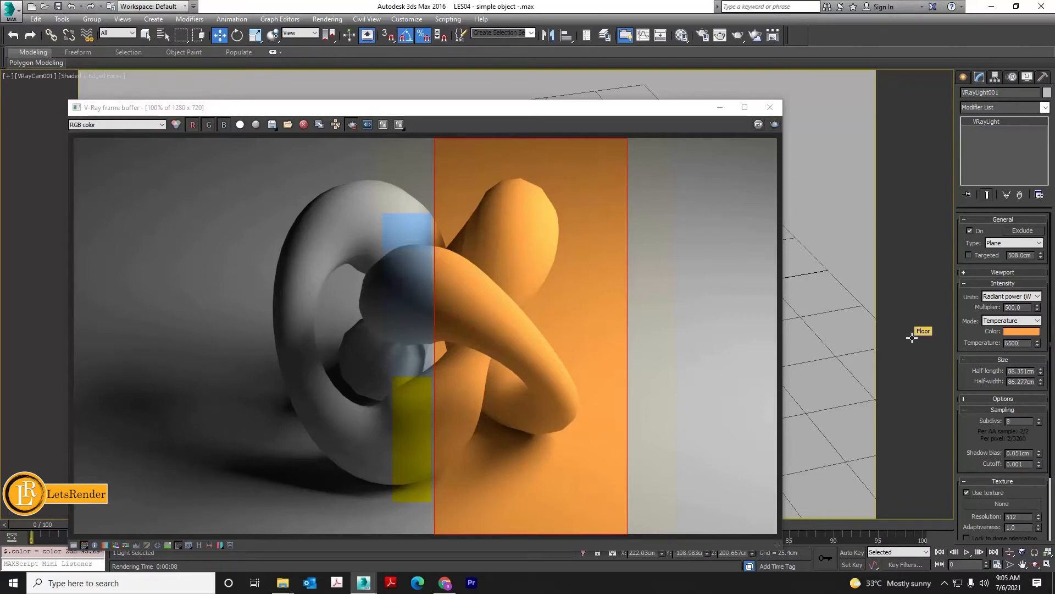
# Step: Set VRayLight001's temperature to a near-neutral 5500 and render the current region
pyautogui.press('Return')
pyautogui.write('6000')
pyautogui.press('Return')
pyautogui.write('500.')
pyautogui.write('0')
pyautogui.press('Return')
pyautogui.click(775, 126)
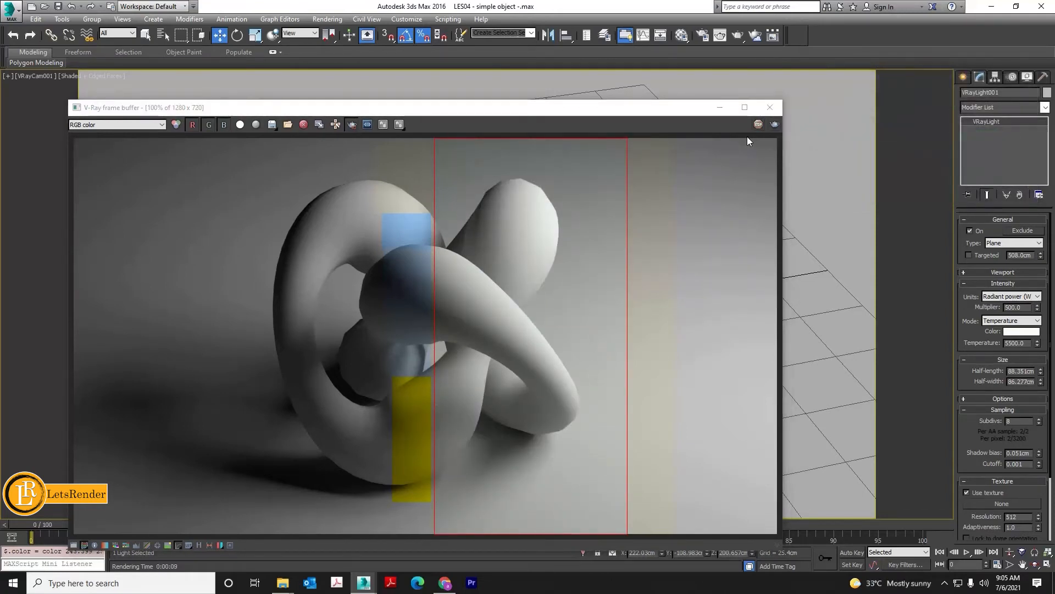
# Step: Turn off region rendering, render the full VRayCam001 view, and close the frame buffer
pyautogui.click(352, 125)
pyautogui.click(775, 125)
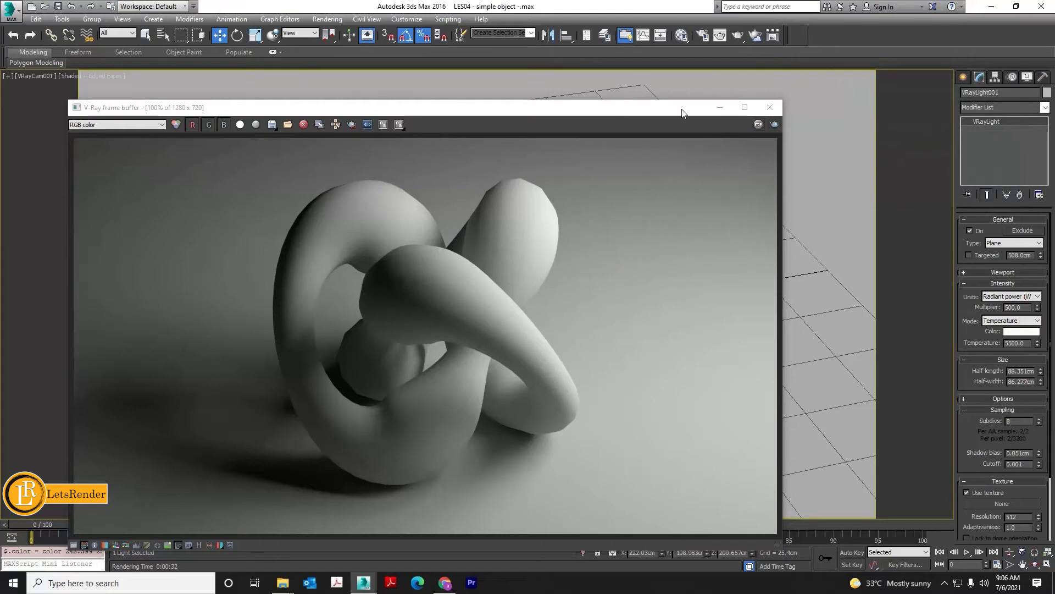
pyautogui.moveTo(683, 114); pyautogui.dragTo(644, 245)
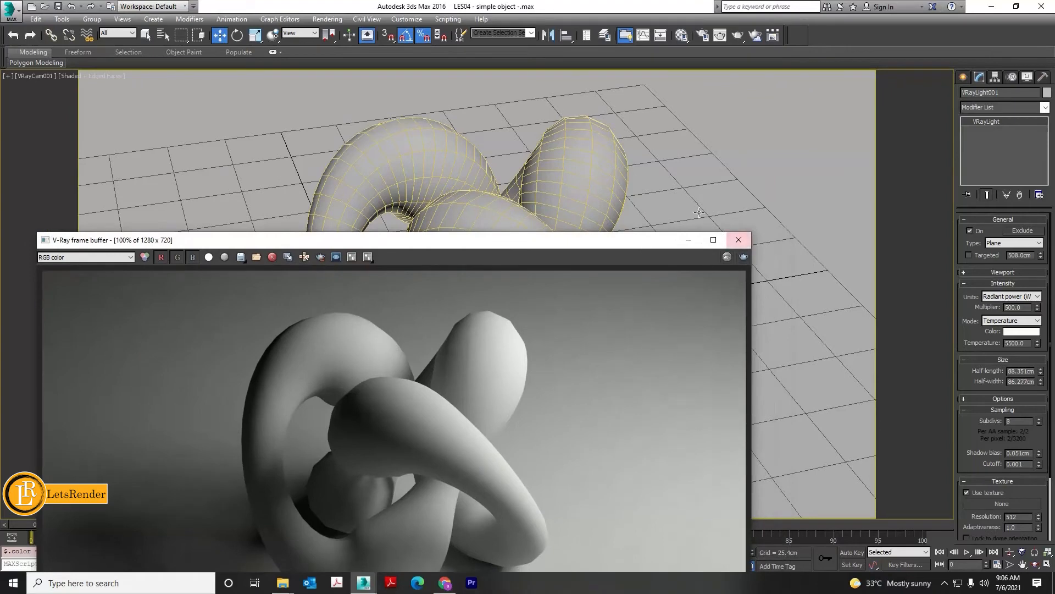
pyautogui.click(738, 239)
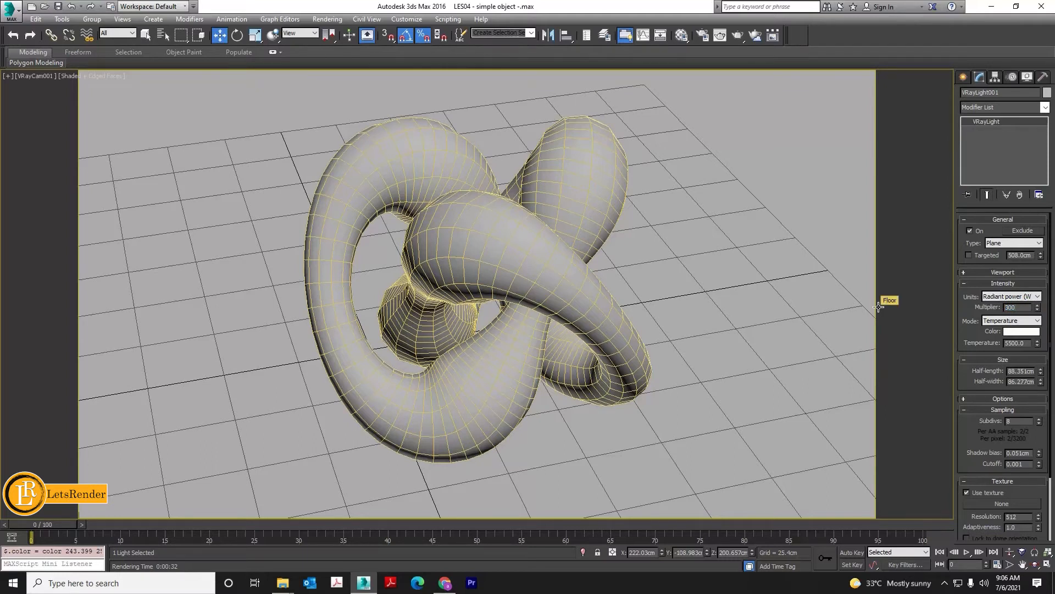
# Step: Set VRayLight001's intensity multiplier to 300 and open the render setup
pyautogui.press('Return')
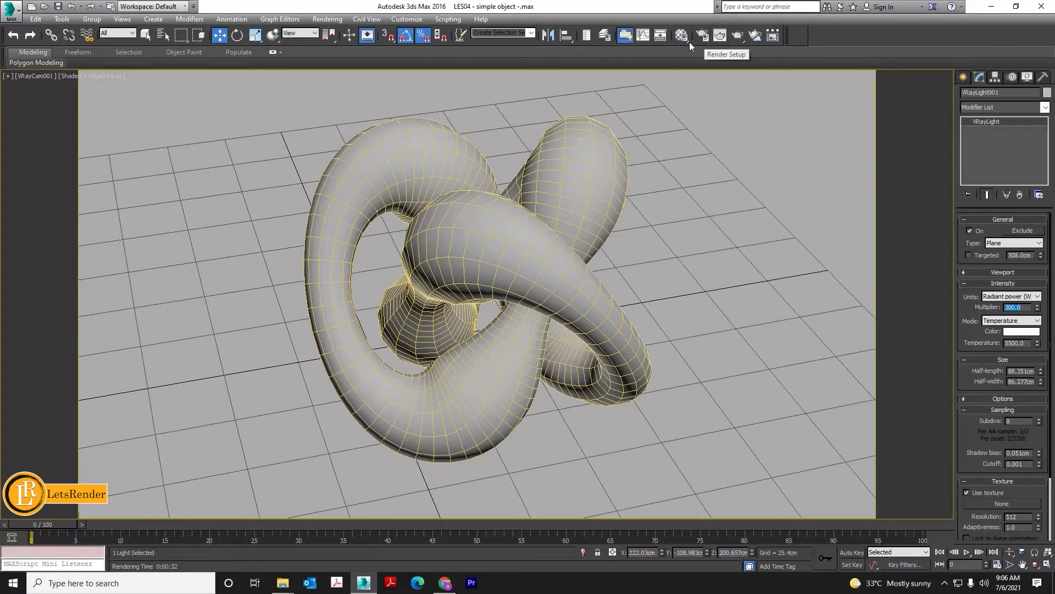
pyautogui.click(704, 40)
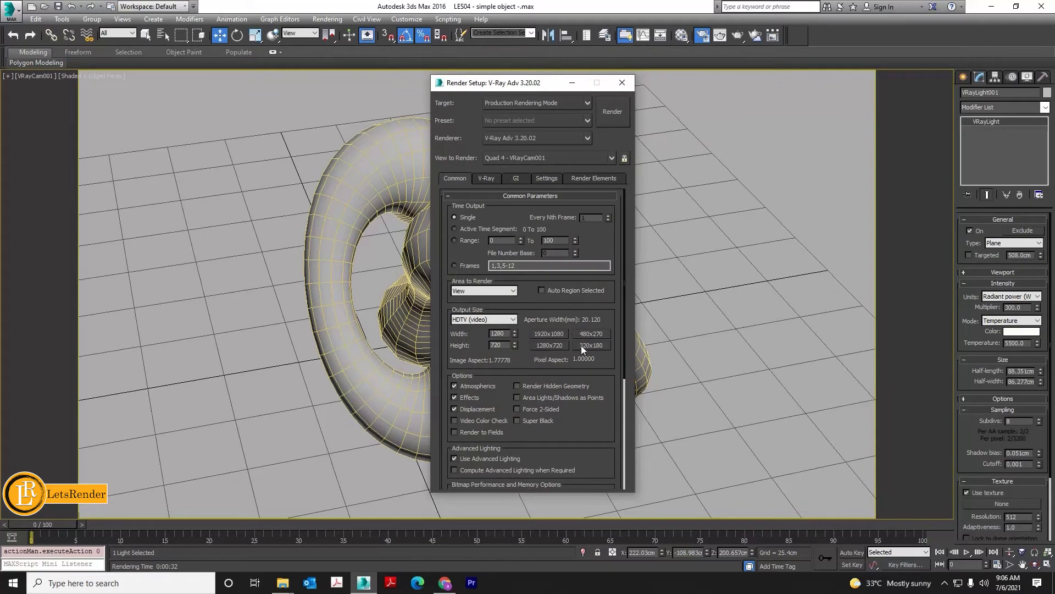
# Step: Set the render output size to Custom 800x600, start a test render, and close the frame buffer and render setup
pyautogui.click(499, 324)
pyautogui.click(479, 328)
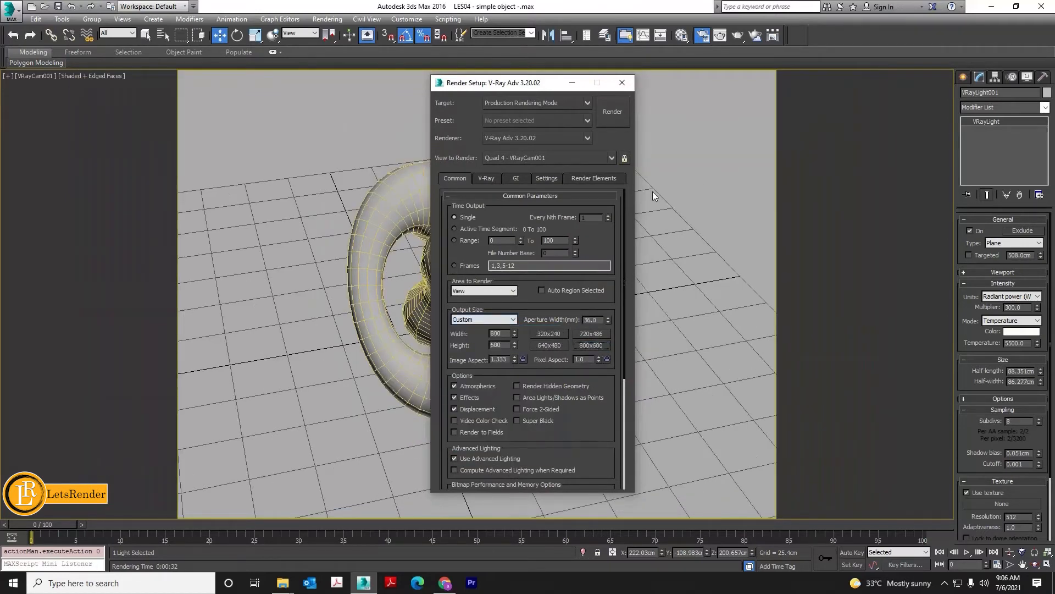
pyautogui.click(613, 113)
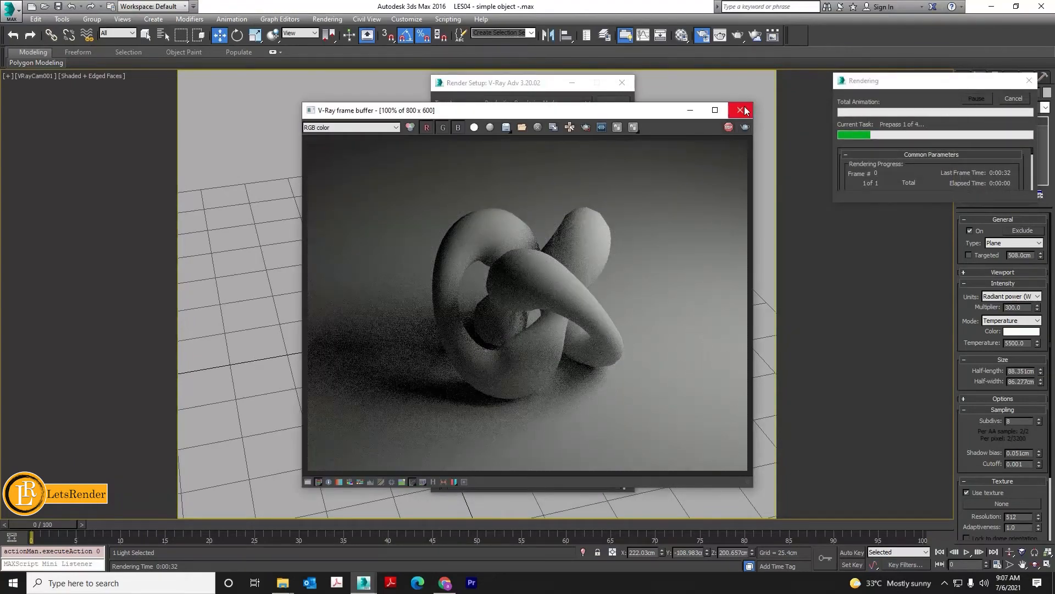
pyautogui.click(742, 111)
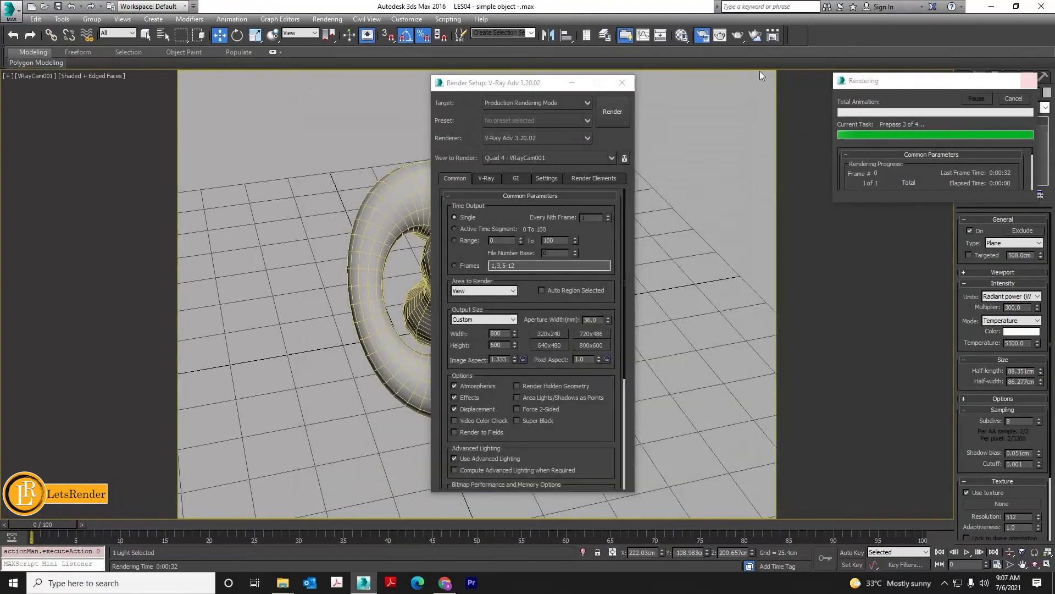
pyautogui.click(621, 83)
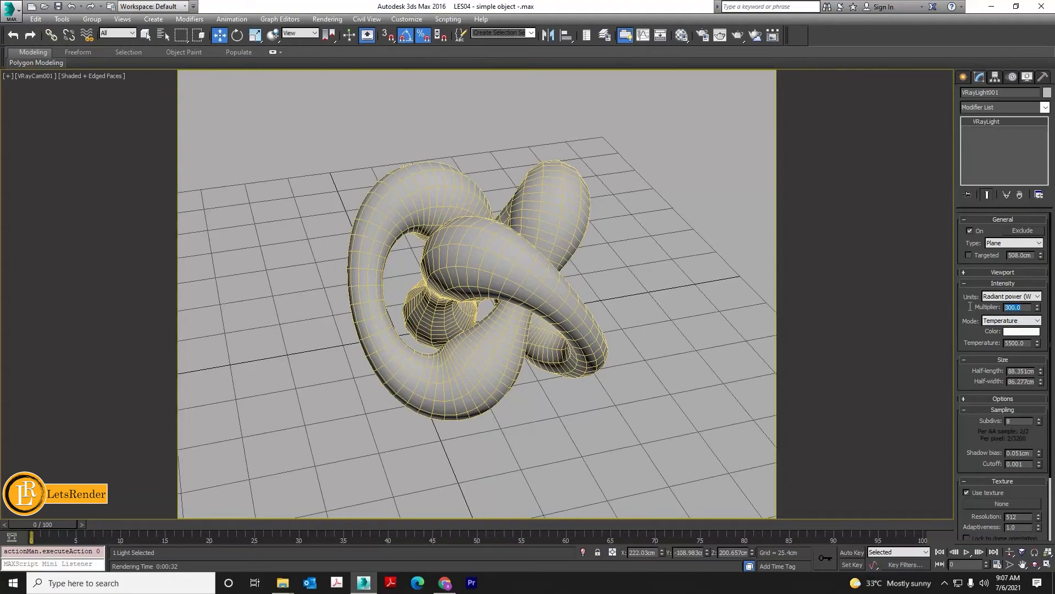
# Step: Render the camera view and duplicate the frame buffer, placing the copy beside the original for comparison
pyautogui.click(737, 36)
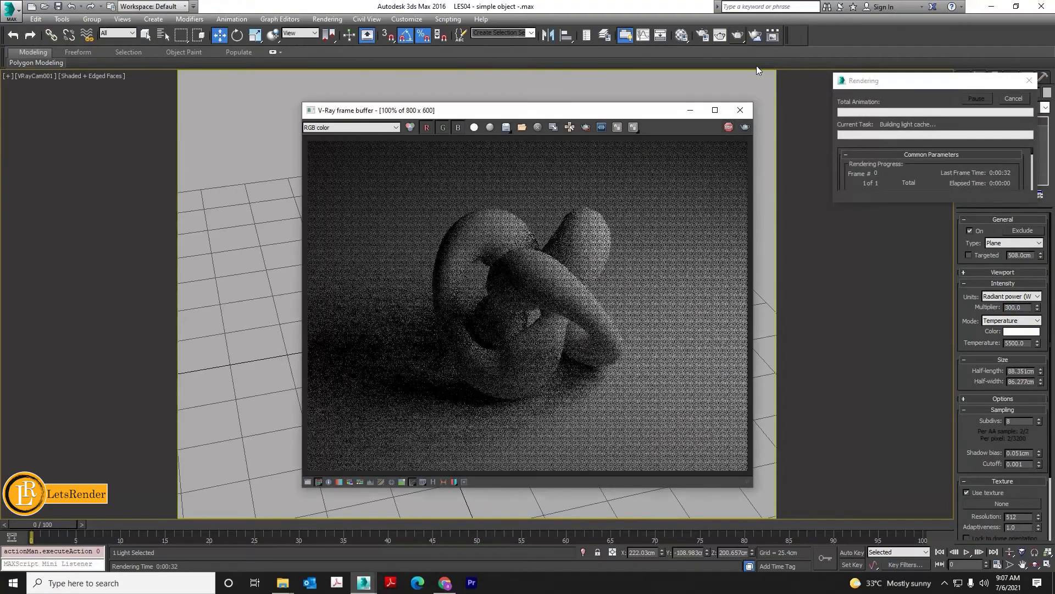
pyautogui.moveTo(647, 114); pyautogui.dragTo(558, 114)
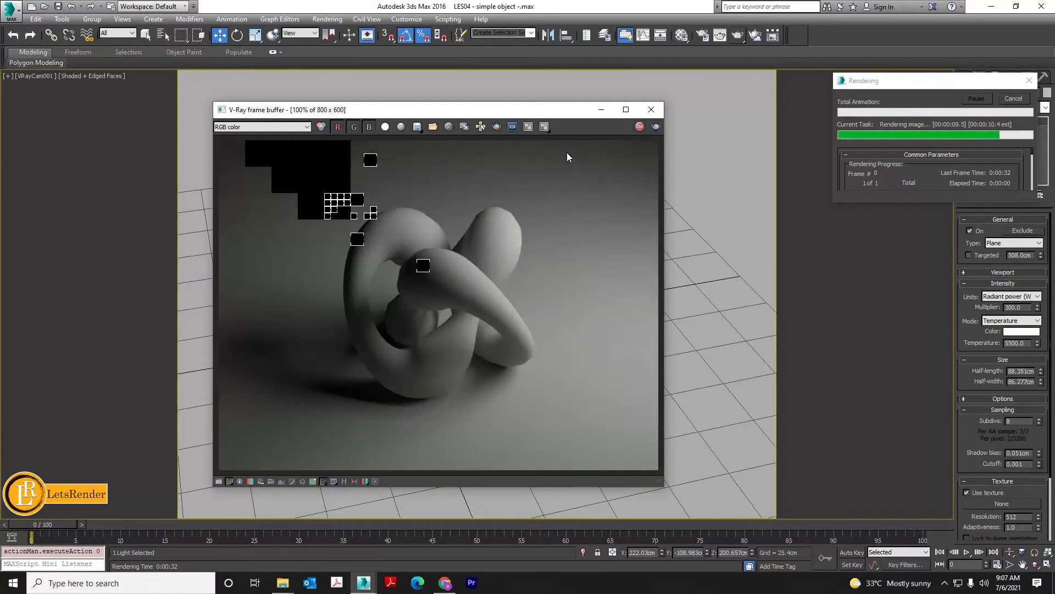
pyautogui.click(463, 127)
pyautogui.moveTo(529, 132); pyautogui.dragTo(685, 161)
pyautogui.moveTo(455, 116); pyautogui.dragTo(298, 109)
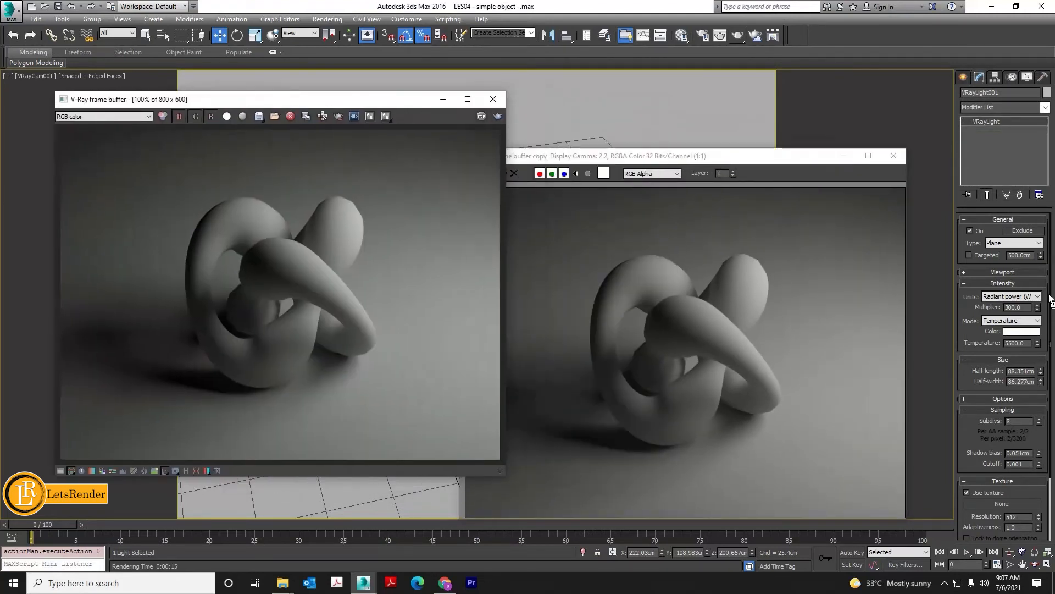
# Step: Set VRayLight001's intensity multiplier to 500 and render the view again
pyautogui.click(1028, 307)
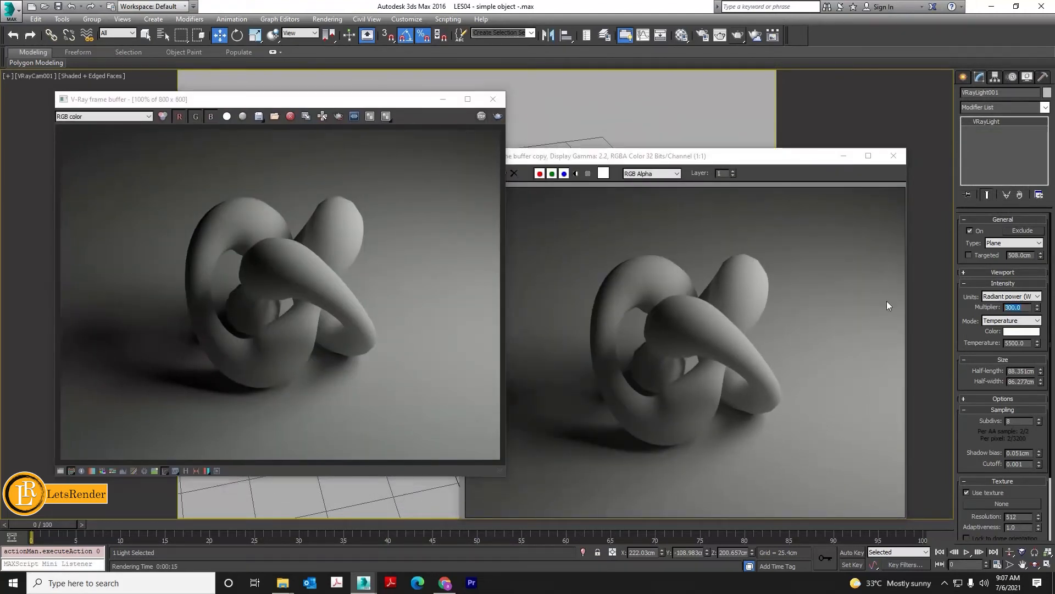
pyautogui.write('500')
pyautogui.press('Return')
pyautogui.click(498, 117)
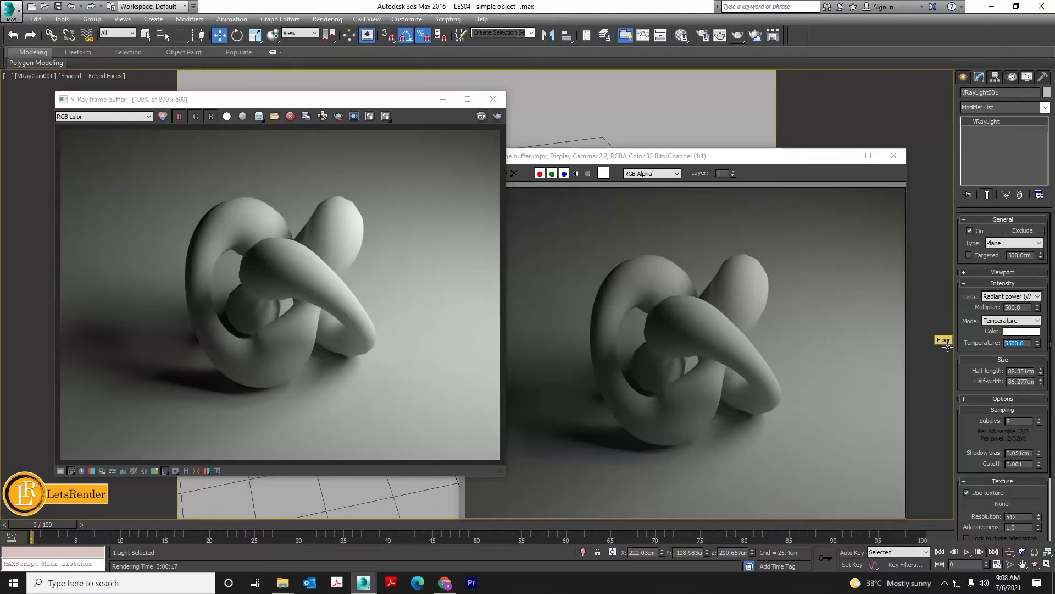
# Step: Set VRayLight001's temperature to 3500, render again, and close the old frame buffer copy
pyautogui.press('Return')
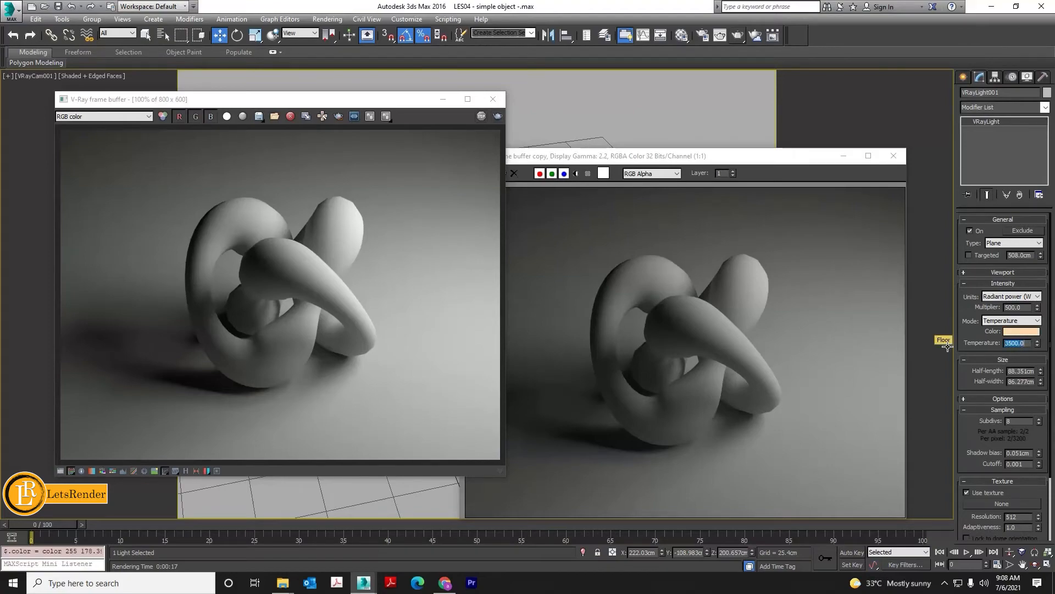
pyautogui.click(496, 118)
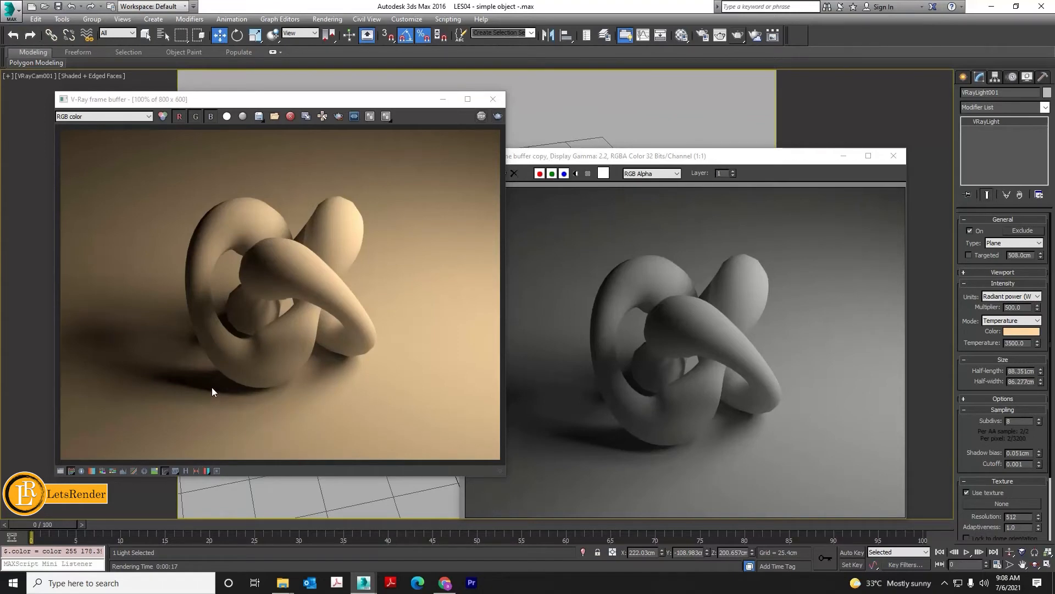
pyautogui.click(893, 157)
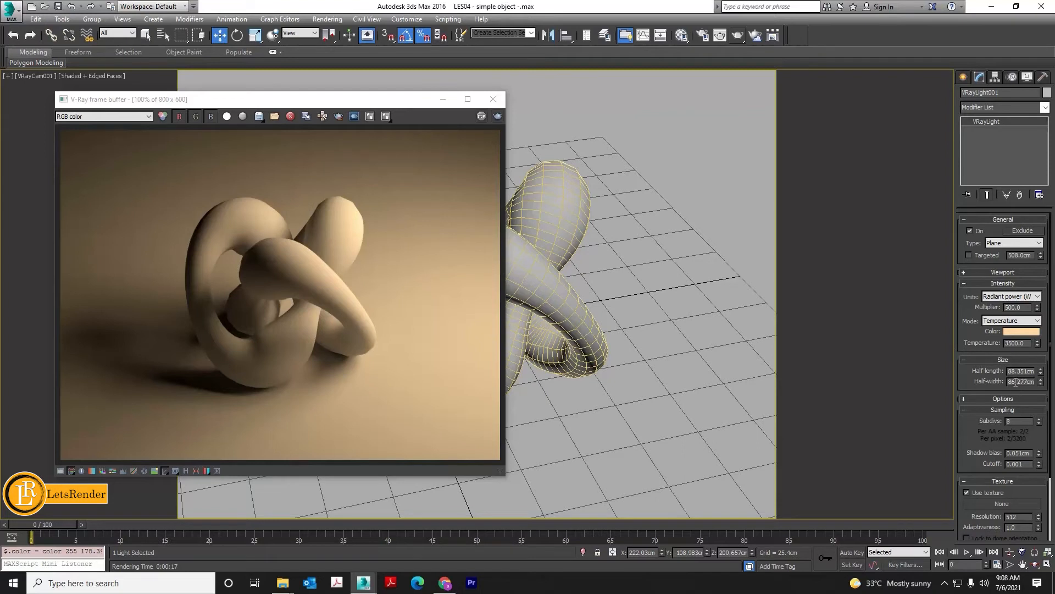
# Step: Set VRayLight001's half-length and half-width to 40 cm
pyautogui.doubleClick(1019, 371)
pyautogui.press('BackSpace')
pyautogui.press('Tab')
pyautogui.write('4')
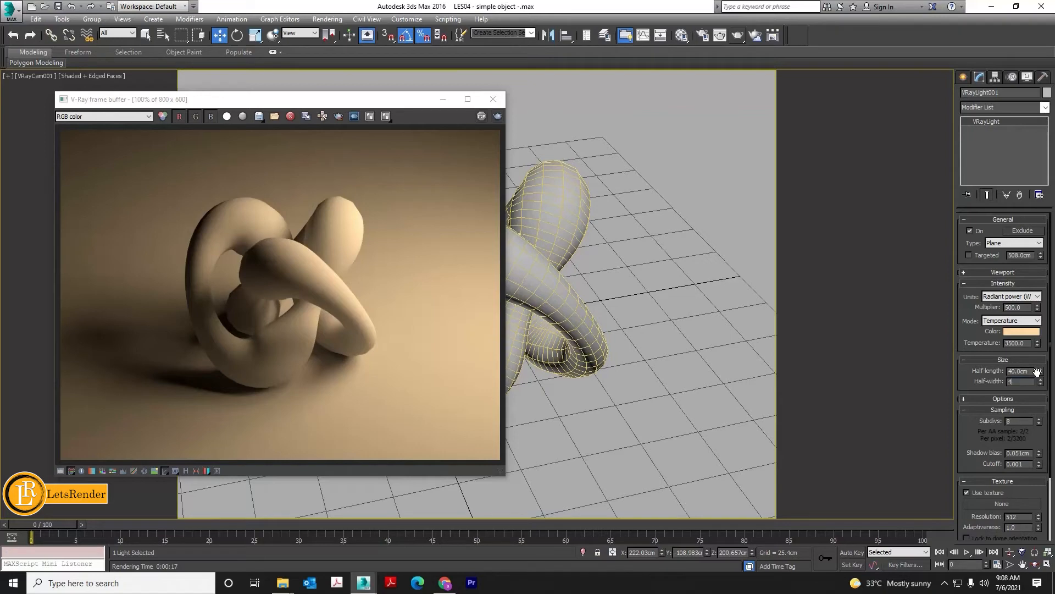
pyautogui.write('0')
pyautogui.press('Return')
# Step: Duplicate the frame buffer, render with the smaller light, and place the copy beside the new render
pyautogui.click(306, 116)
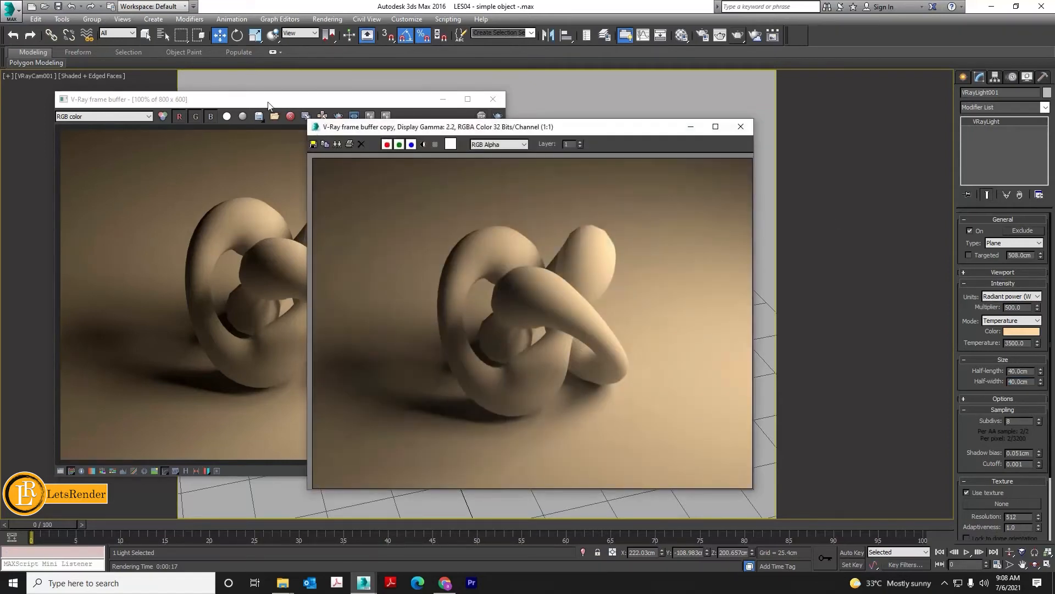
pyautogui.click(432, 109)
pyautogui.click(498, 116)
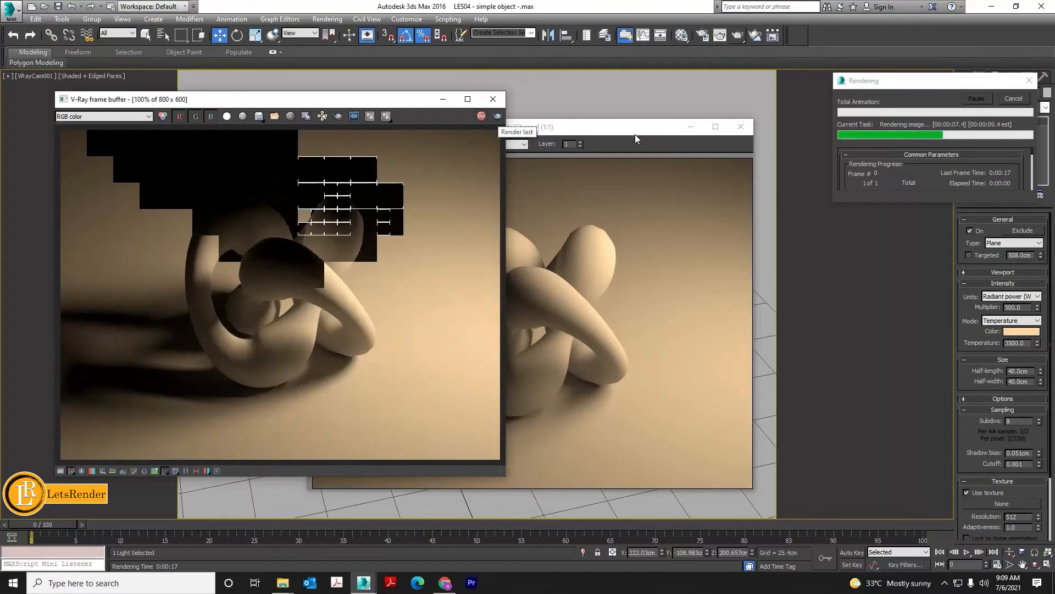
pyautogui.moveTo(626, 131); pyautogui.dragTo(787, 107)
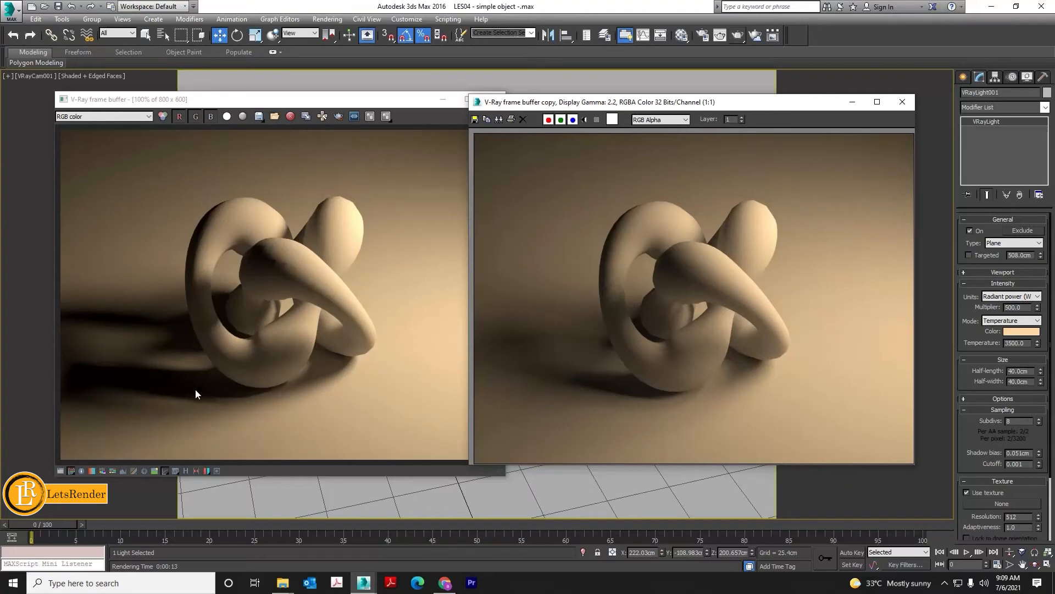
# Step: Enlarge VRayLight001 to a half-length and half-width of 100 cm
pyautogui.doubleClick(1018, 371)
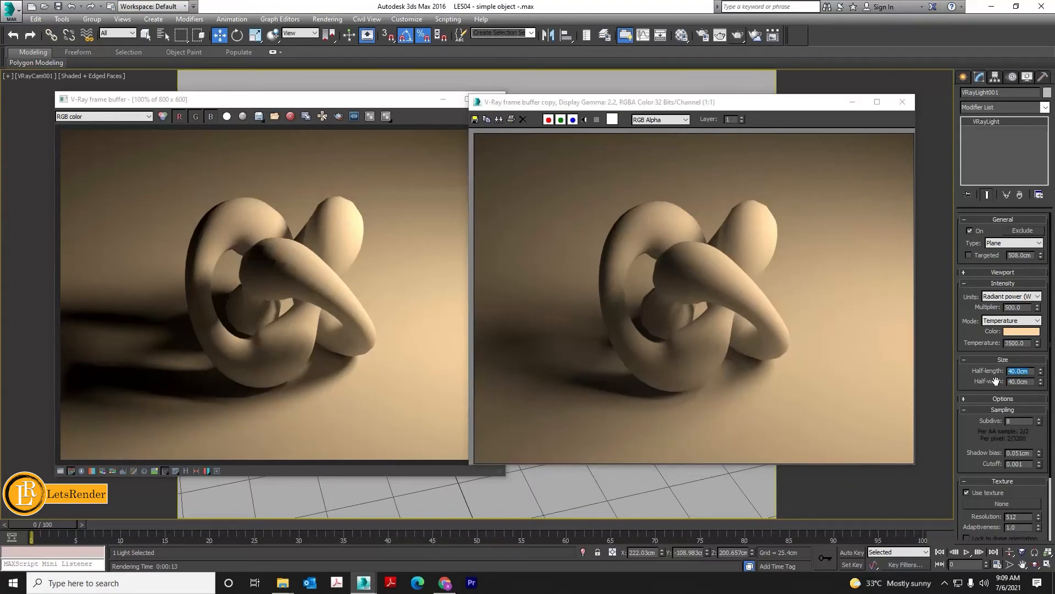
pyautogui.write('100')
pyautogui.click(1034, 381)
pyautogui.write('1')
pyautogui.press('Return')
# Step: Keep a copy of the small-light render and render the view with the enlarged light, arranging the windows for comparison
pyautogui.click(308, 117)
pyautogui.moveTo(435, 132); pyautogui.dragTo(672, 121)
pyautogui.click(497, 118)
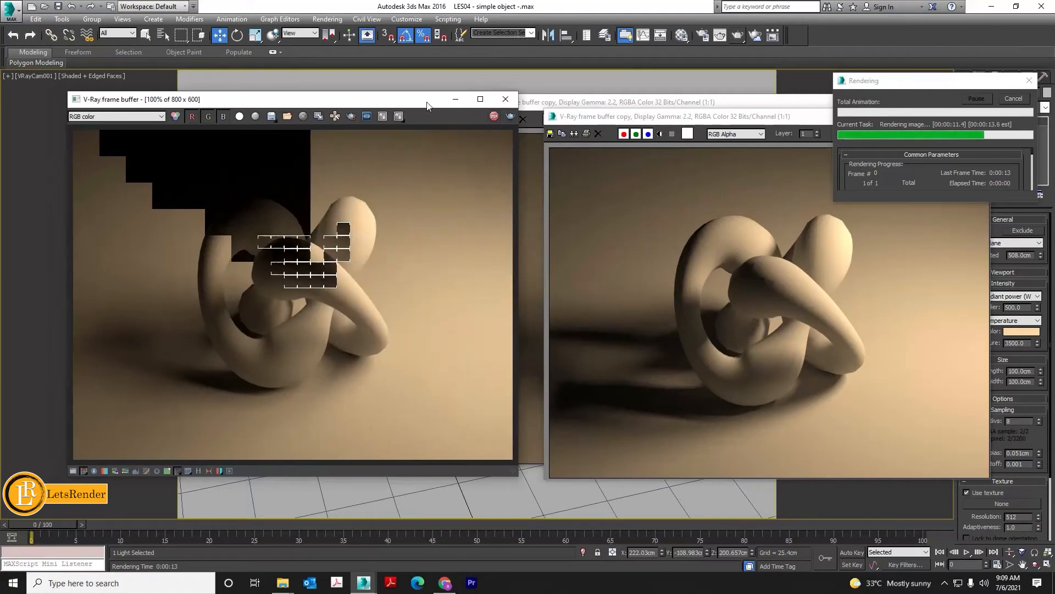
pyautogui.moveTo(308, 99); pyautogui.dragTo(490, 93)
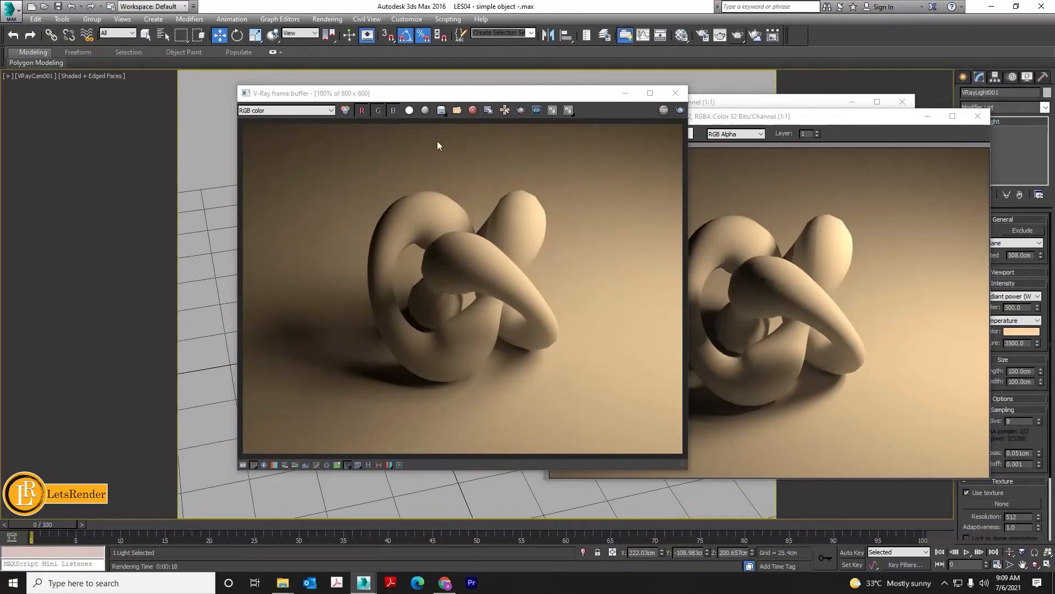
pyautogui.moveTo(482, 97); pyautogui.dragTo(477, 90)
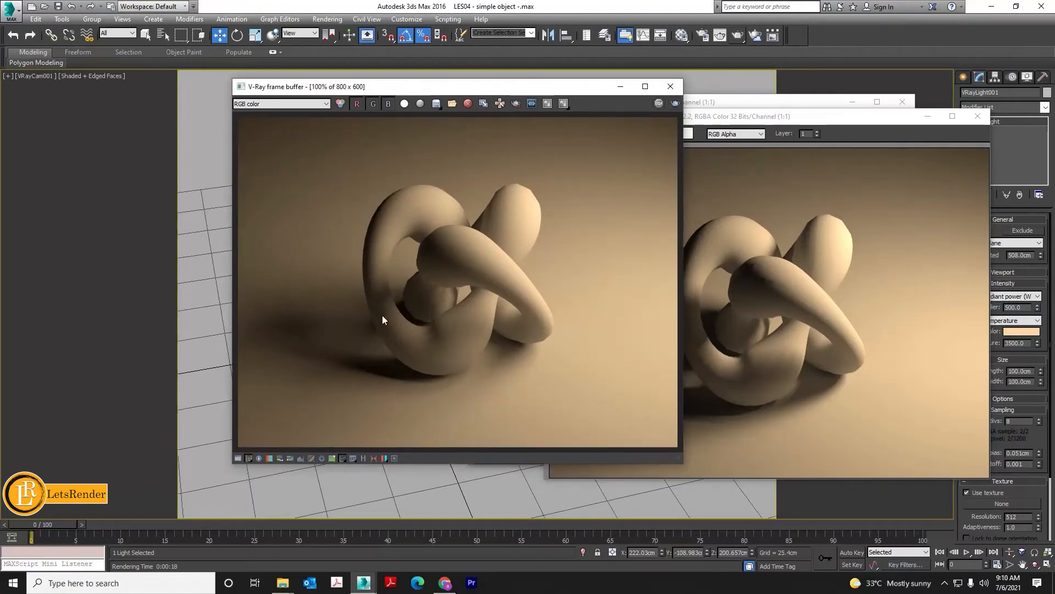
# Step: Enable the Curve colour correction in the frame buffer and brighten the render by raising the upper curve handle to about 0.84, 0.97
pyautogui.click(238, 459)
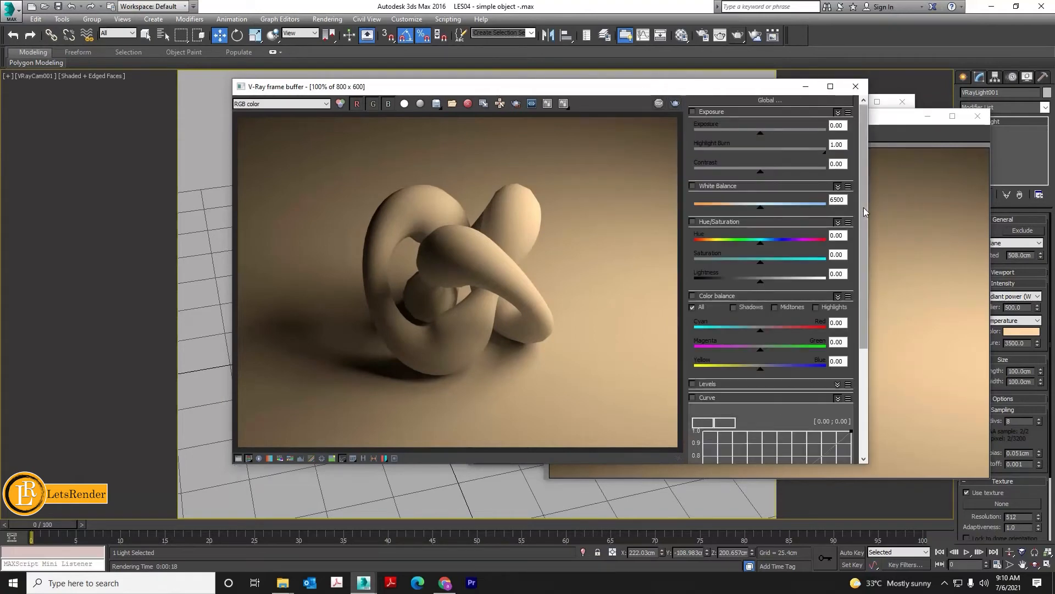
pyautogui.moveTo(863, 207); pyautogui.dragTo(865, 163)
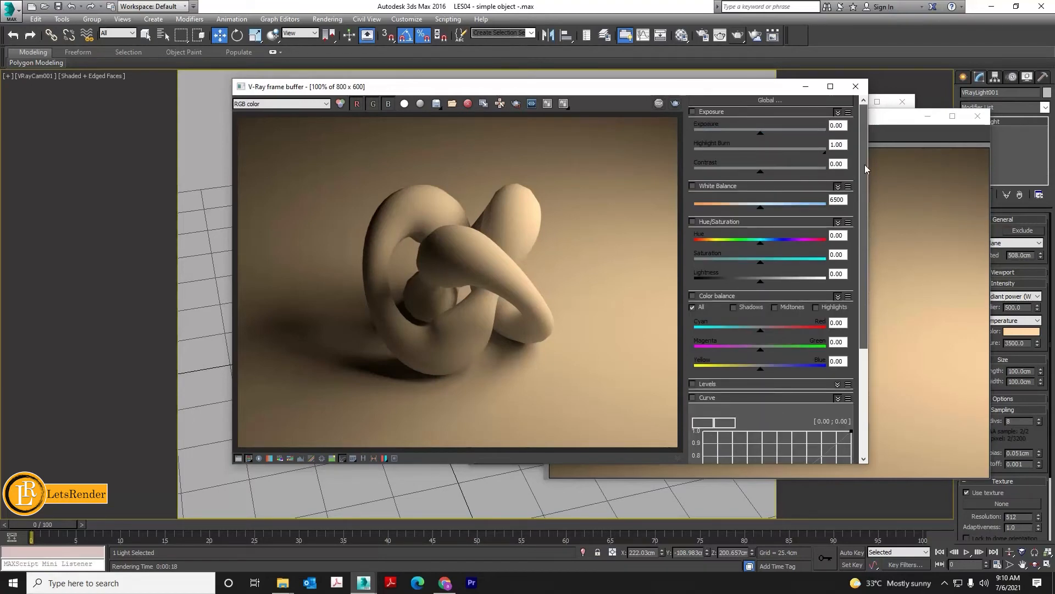
pyautogui.moveTo(863, 207); pyautogui.dragTo(844, 291)
pyautogui.click(692, 273)
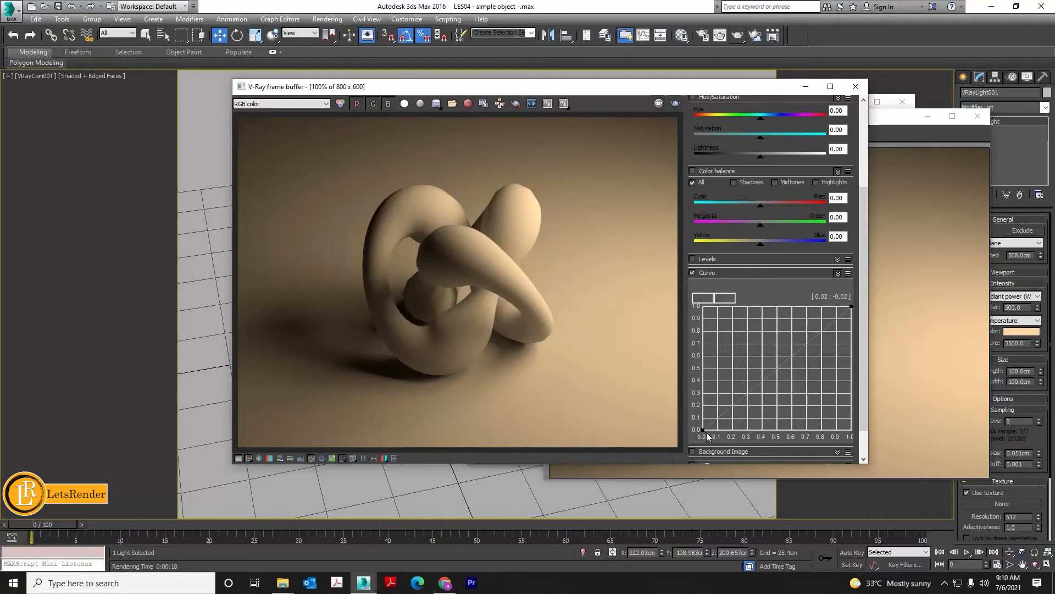
pyautogui.moveTo(741, 391); pyautogui.dragTo(851, 305)
pyautogui.moveTo(812, 341); pyautogui.dragTo(832, 375)
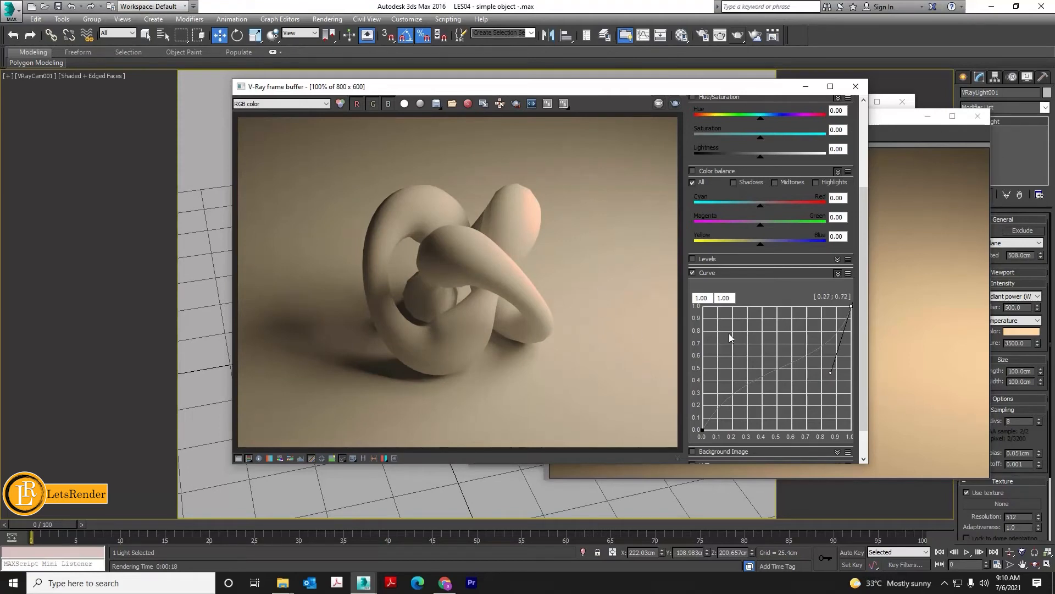
pyautogui.moveTo(830, 374); pyautogui.dragTo(829, 310)
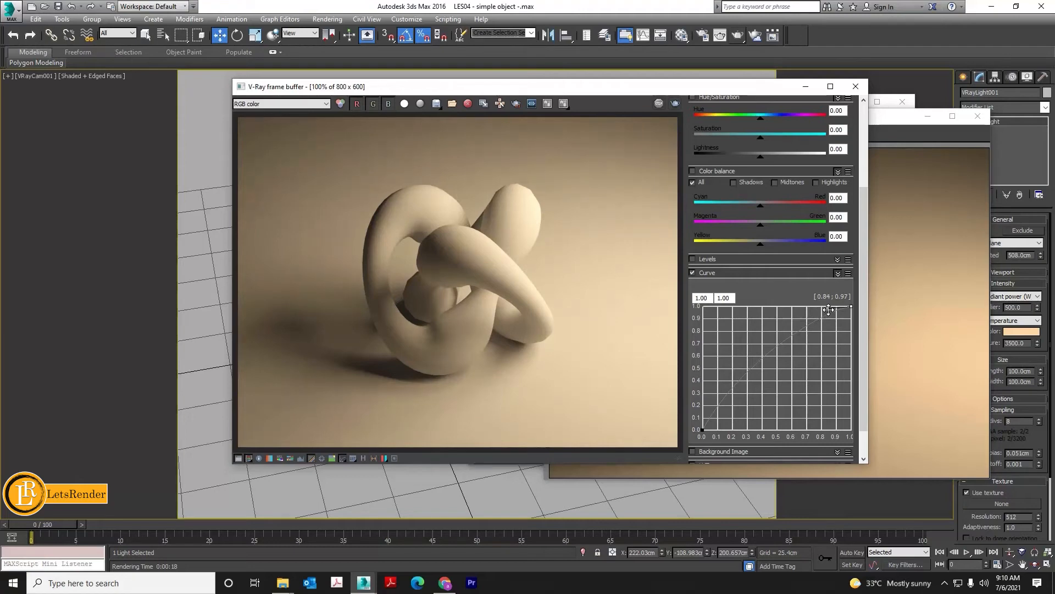
# Step: Close the frame buffer and both copies, and expand VRayLight001's Options settings
pyautogui.click(855, 88)
pyautogui.click(977, 115)
pyautogui.click(901, 103)
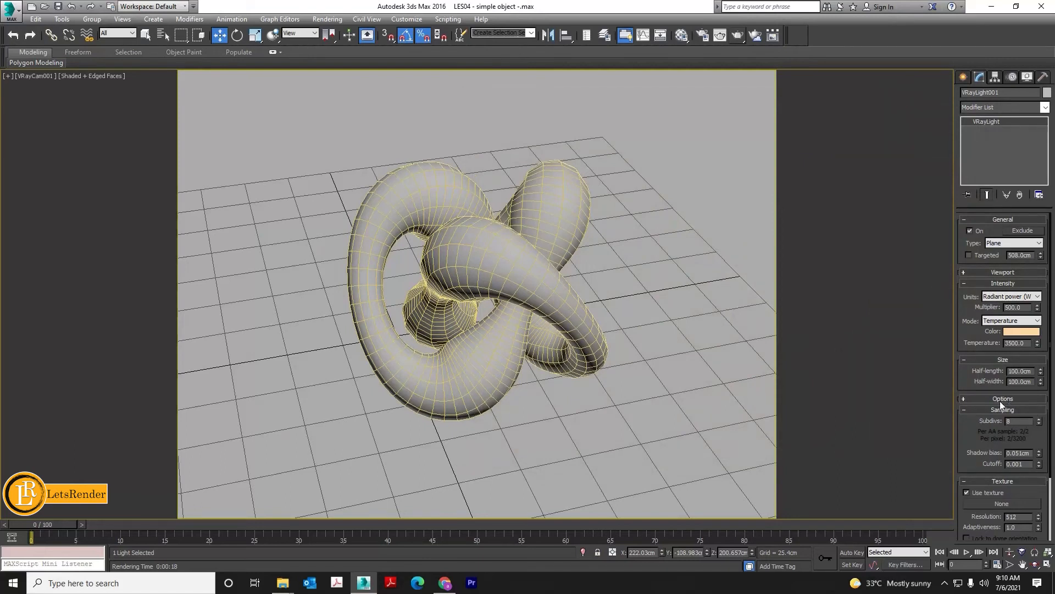
pyautogui.click(975, 400)
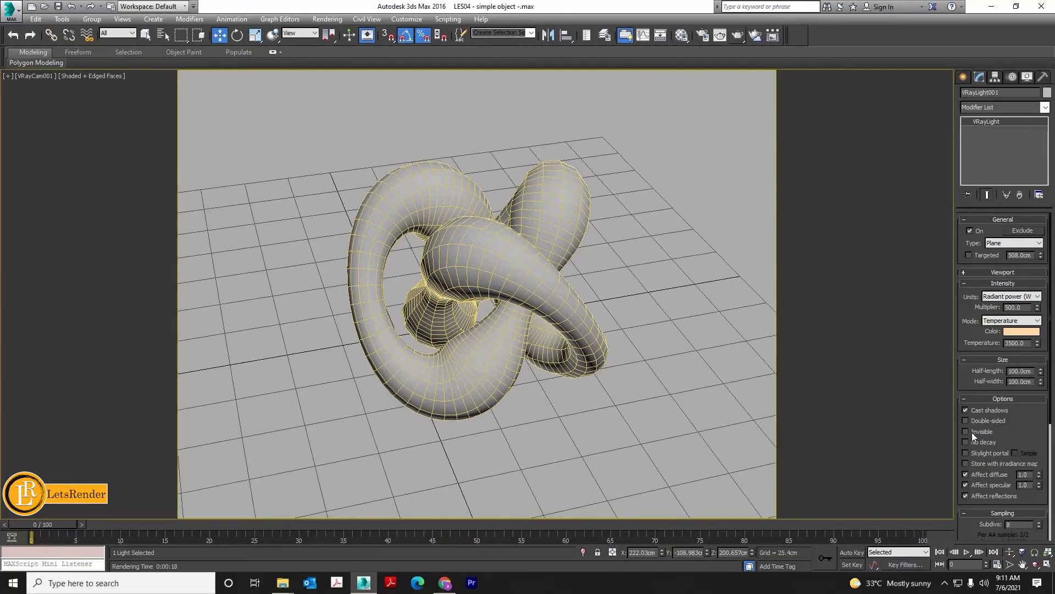
# Step: Orbit the VRayCam001 view around the knotted object to a different viewing angle
pyautogui.click(1033, 564)
pyautogui.moveTo(550, 437); pyautogui.dragTo(619, 438)
pyautogui.click(219, 37)
pyautogui.moveTo(630, 333); pyautogui.dragTo(457, 387, button='middle')
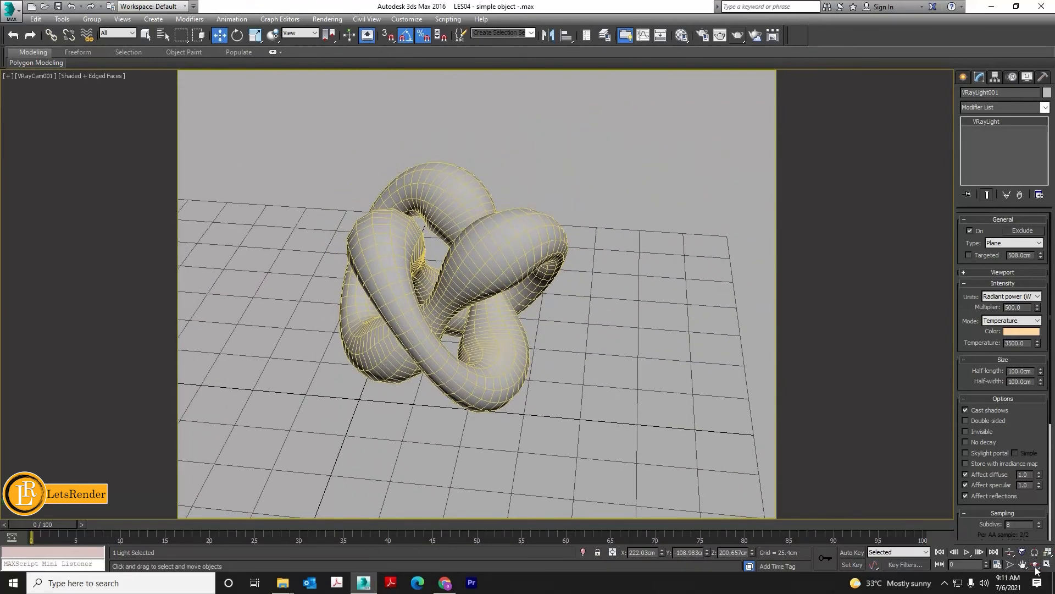
pyautogui.click(628, 390)
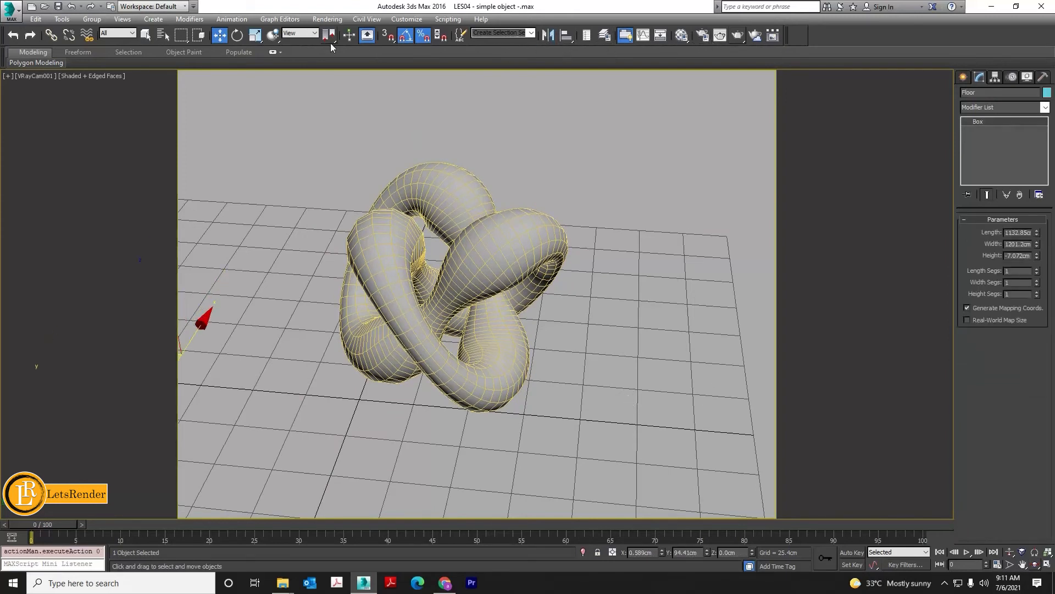
pyautogui.click(651, 423)
pyautogui.moveTo(650, 425); pyautogui.dragTo(654, 371, button='middle')
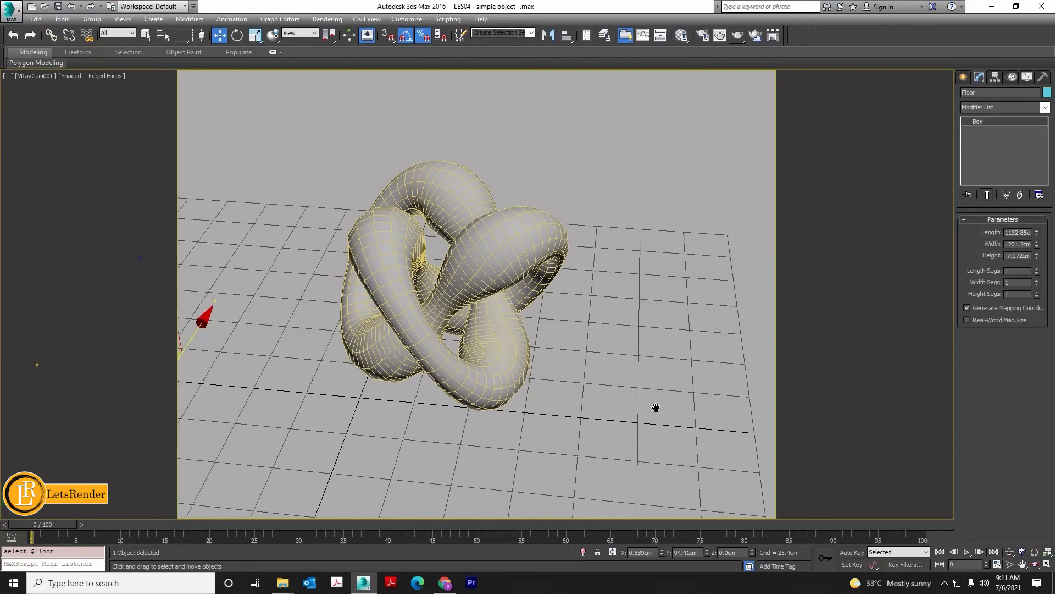
# Step: Switch the viewport to Perspective, frame the object with the light above it, and select VRayLight001
pyautogui.press('p')
pyautogui.scroll(-5, 637, 409)
pyautogui.scroll(2, 642, 396)
pyautogui.scroll(3, 654, 371)
pyautogui.moveTo(596, 356); pyautogui.dragTo(629, 396, button='middle')
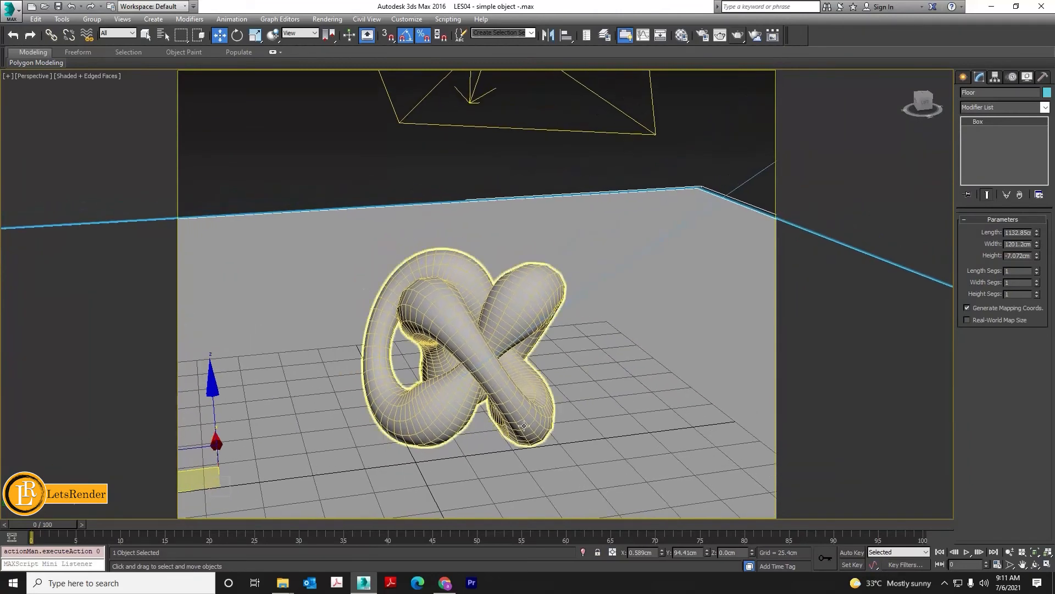
pyautogui.moveTo(527, 425); pyautogui.dragTo(532, 407, button='middle')
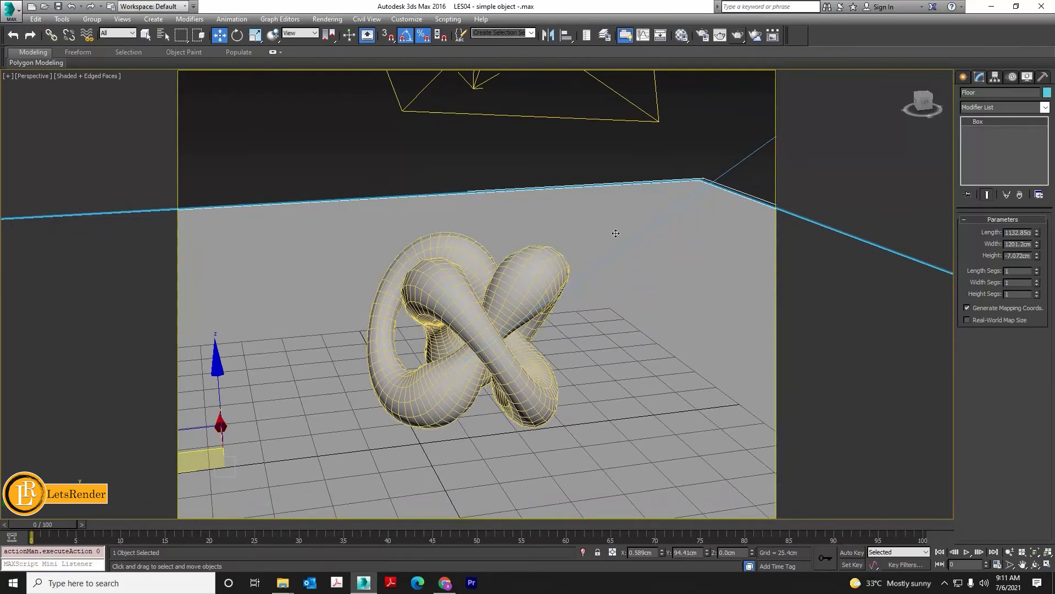
pyautogui.click(628, 102)
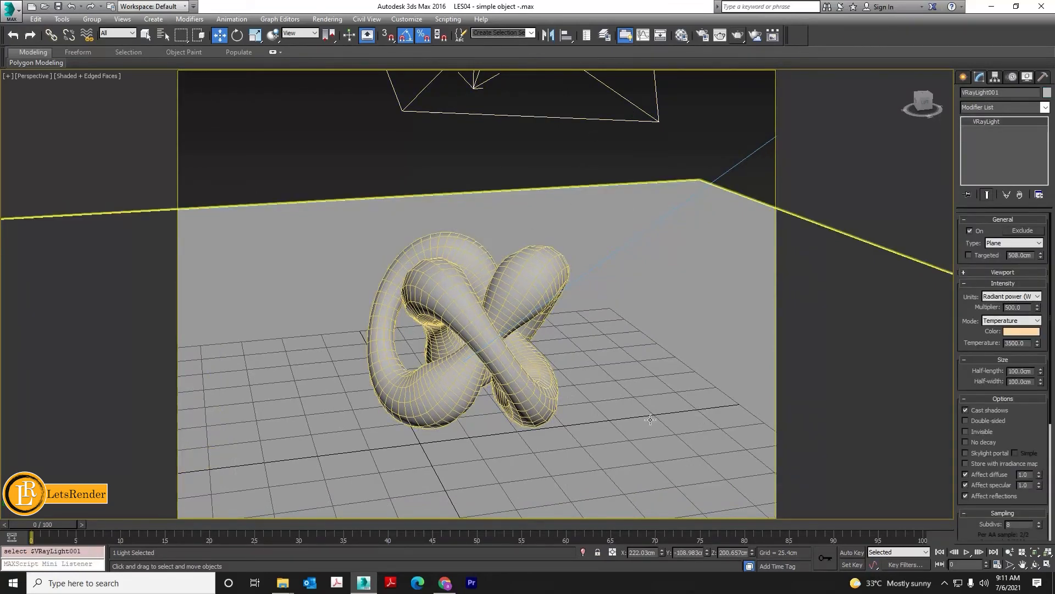
# Step: Frame the object and light from the side and create a second V-Ray physical camera from this perspective view
pyautogui.keyDown('alt'); pyautogui.moveTo(659, 421); pyautogui.dragTo(595, 419, button='middle'); pyautogui.keyUp('alt')
pyautogui.keyDown('alt'); pyautogui.moveTo(543, 361); pyautogui.dragTo(542, 391, button='middle'); pyautogui.keyUp('alt')
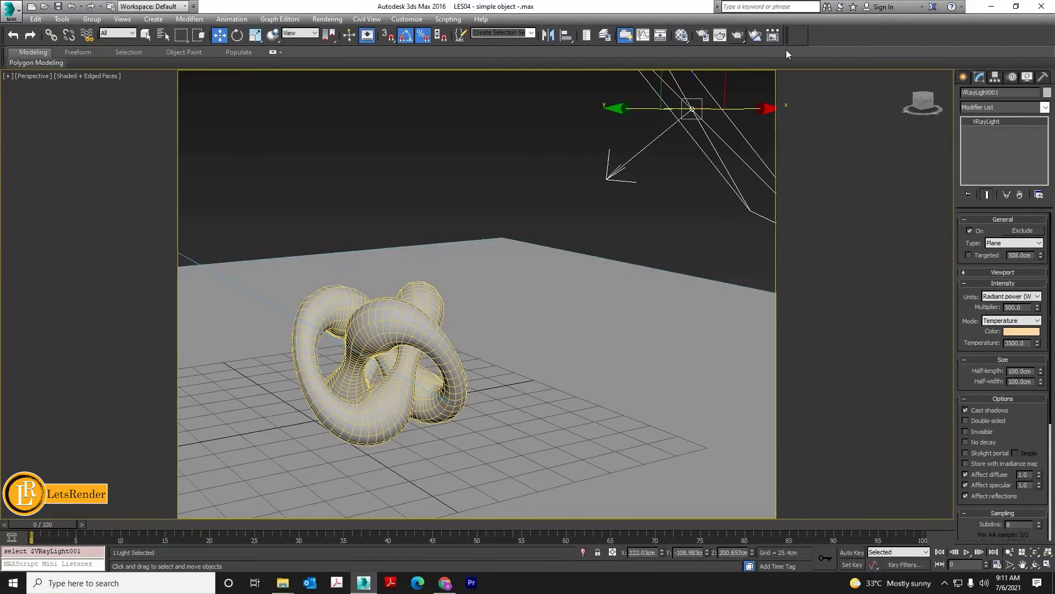
pyautogui.click(795, 38)
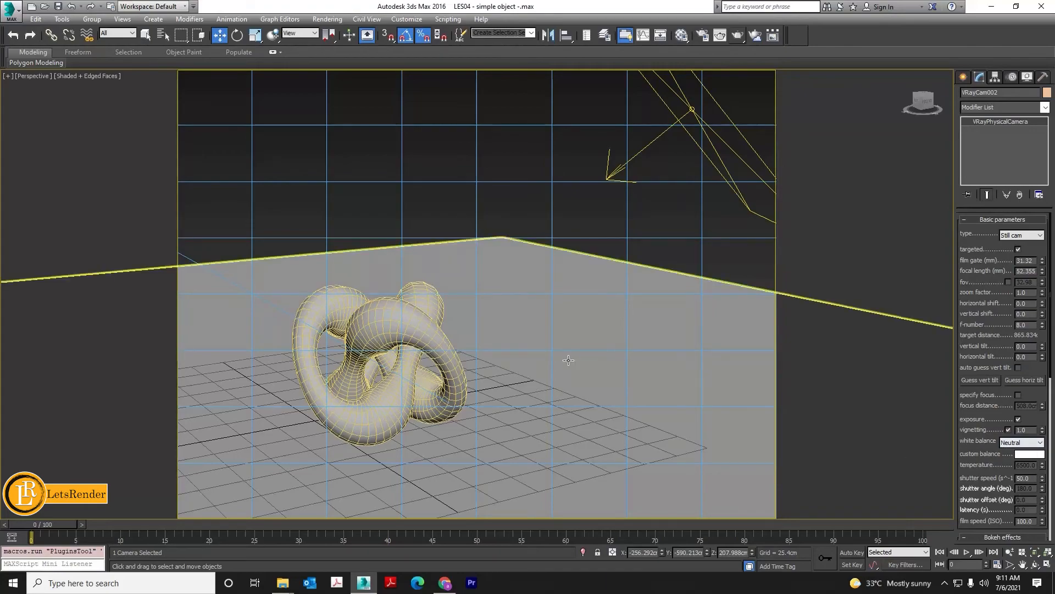
# Step: Test-render the perspective view with the light plane in frame, stop the render, and make VRayLight001 invisible
pyautogui.click(737, 38)
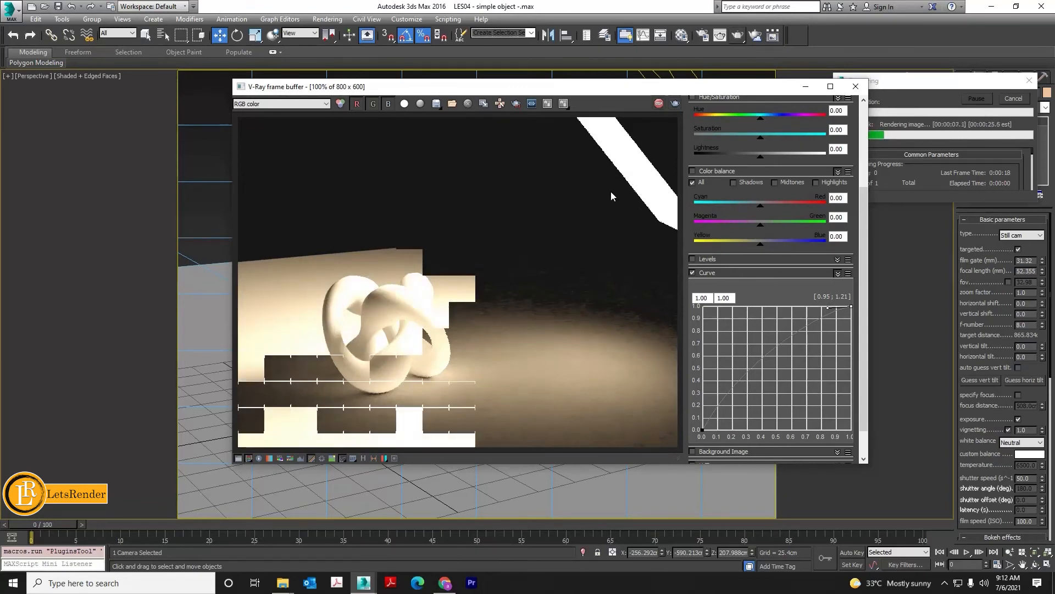
pyautogui.click(856, 86)
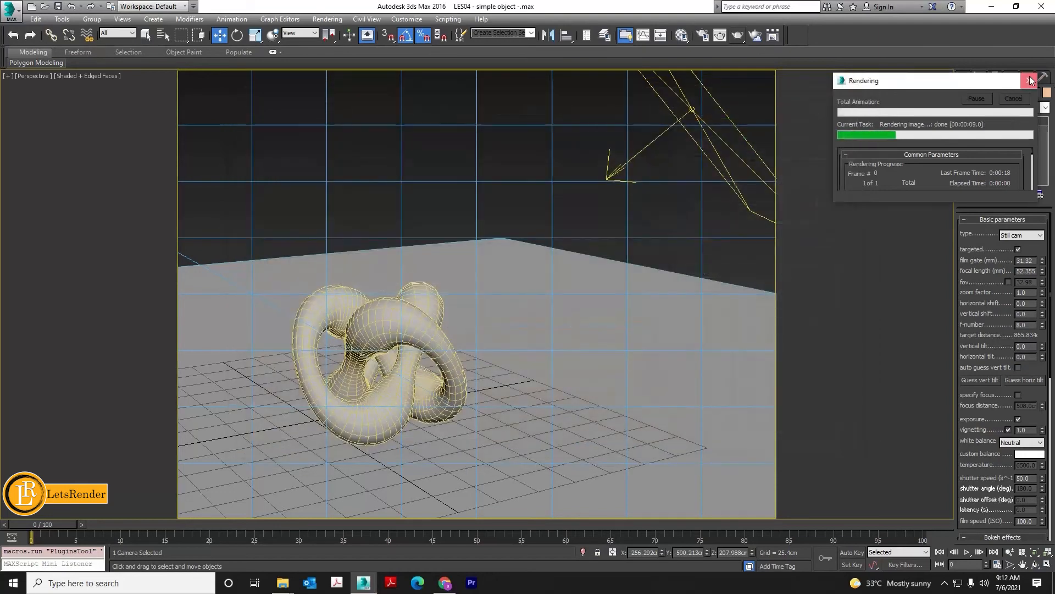
pyautogui.click(674, 133)
pyautogui.click(663, 132)
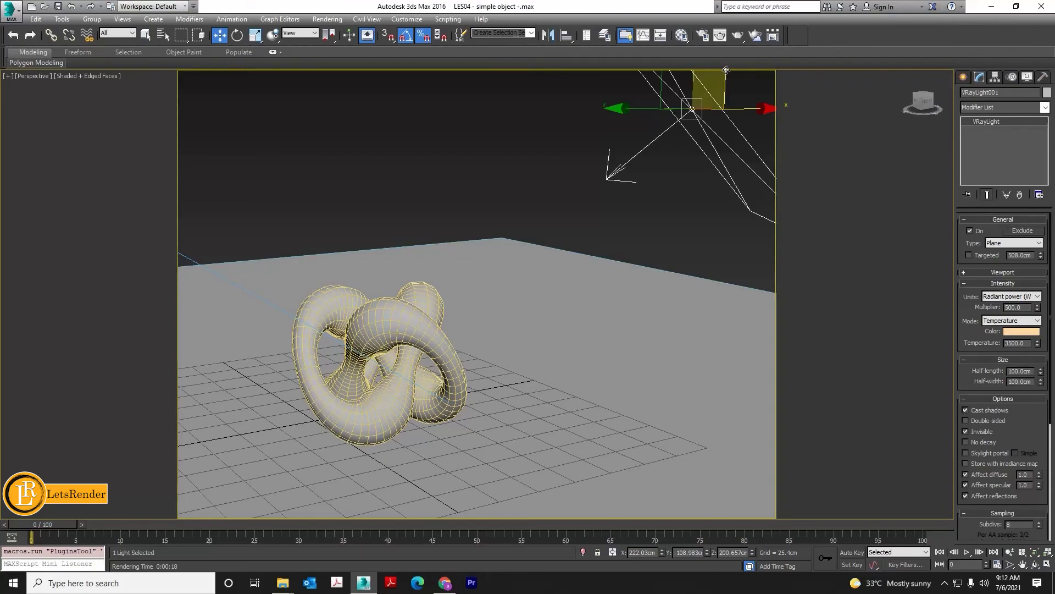
# Step: Render the perspective view with the invisible light, toggle the Curve correction off and on, and close the frame buffer
pyautogui.click(734, 37)
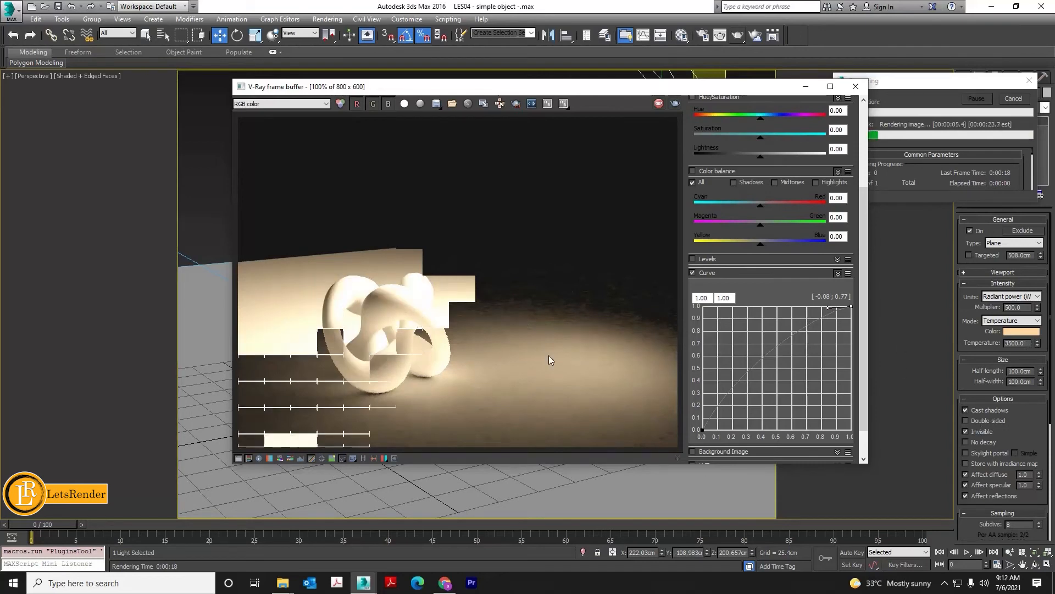
pyautogui.click(692, 272)
pyautogui.click(692, 273)
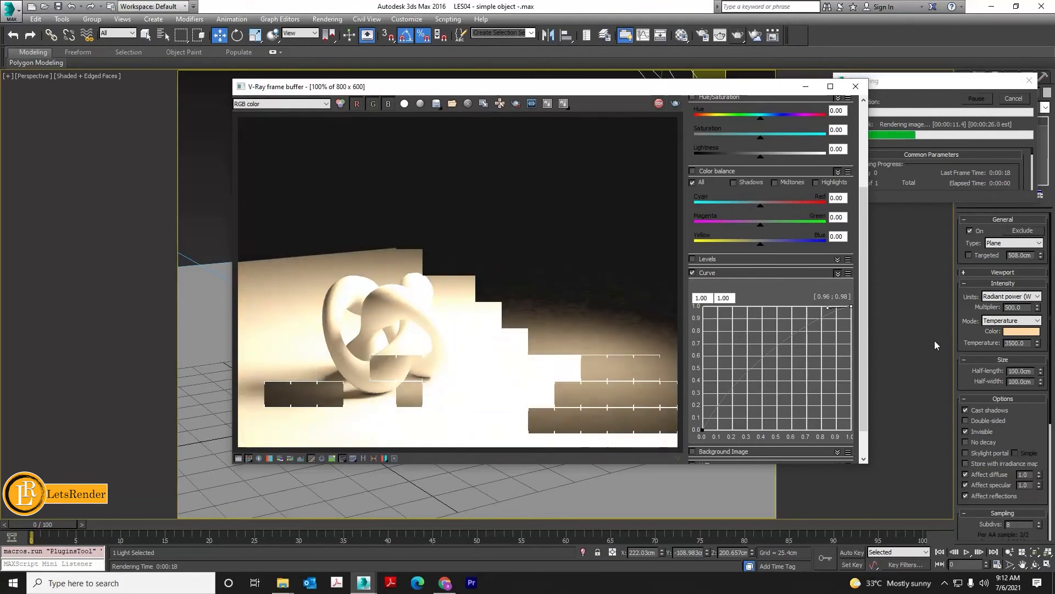
pyautogui.click(855, 87)
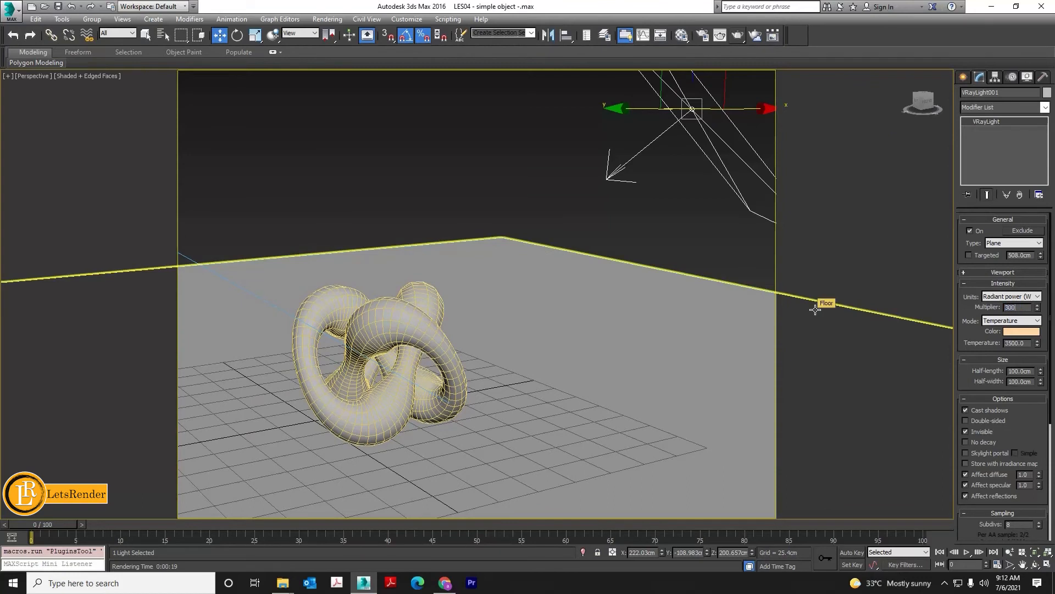
# Step: Set VRayLight001's intensity multiplier to 300 and its color temperature to 6500
pyautogui.doubleClick(1022, 343)
pyautogui.write('6500')
pyautogui.press('Return')
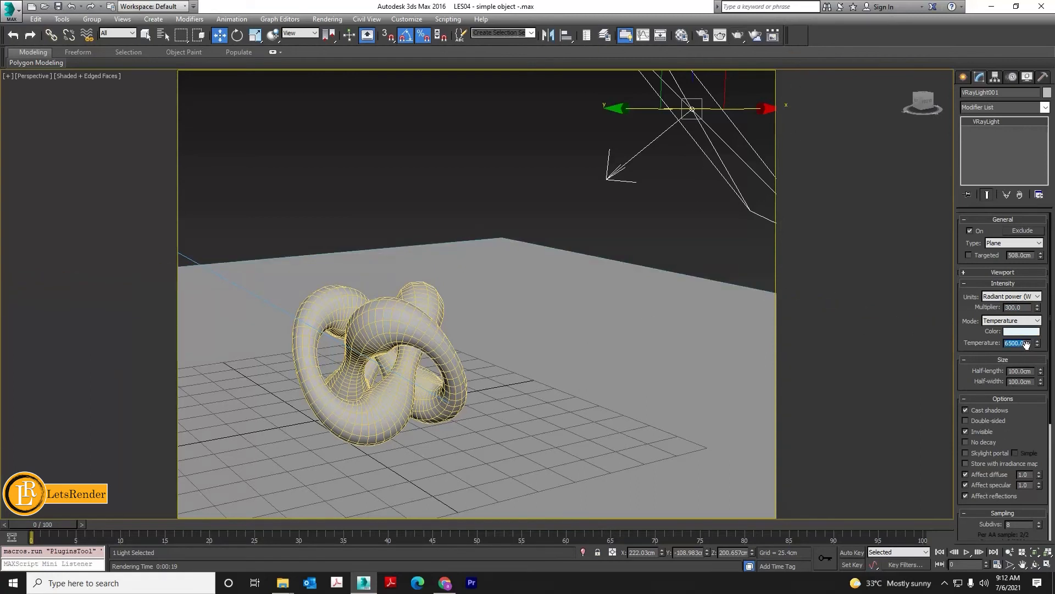
# Step: Set VRayLight001's half-length and half-width to 60 cm each
pyautogui.doubleClick(1023, 371)
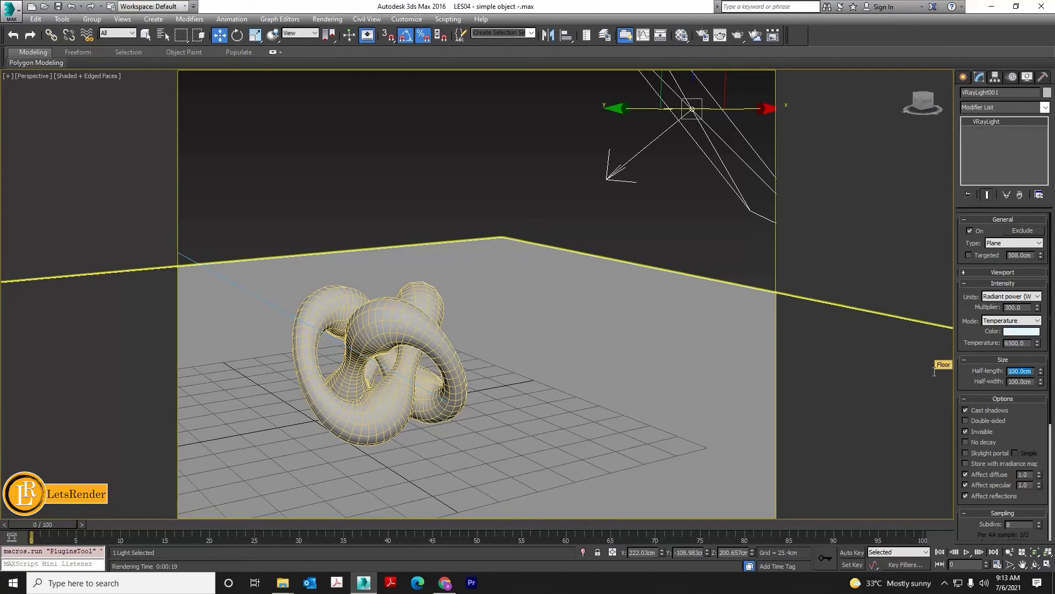
pyautogui.write('60')
pyautogui.press('Tab')
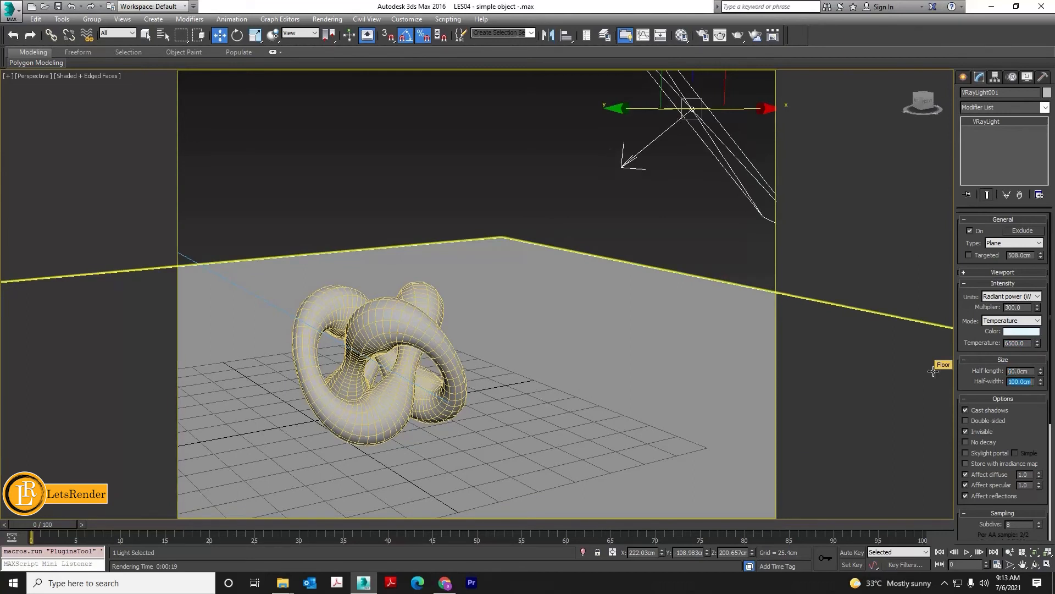
pyautogui.write('60')
pyautogui.press('Return')
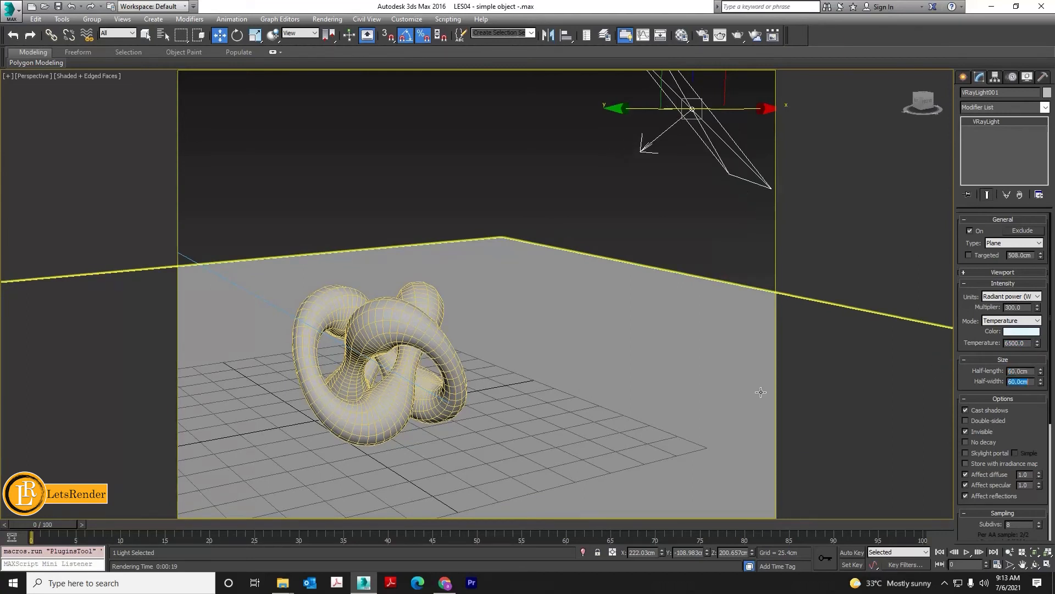
# Step: Start a test render of the perspective view with the smaller light and cancel it
pyautogui.click(737, 37)
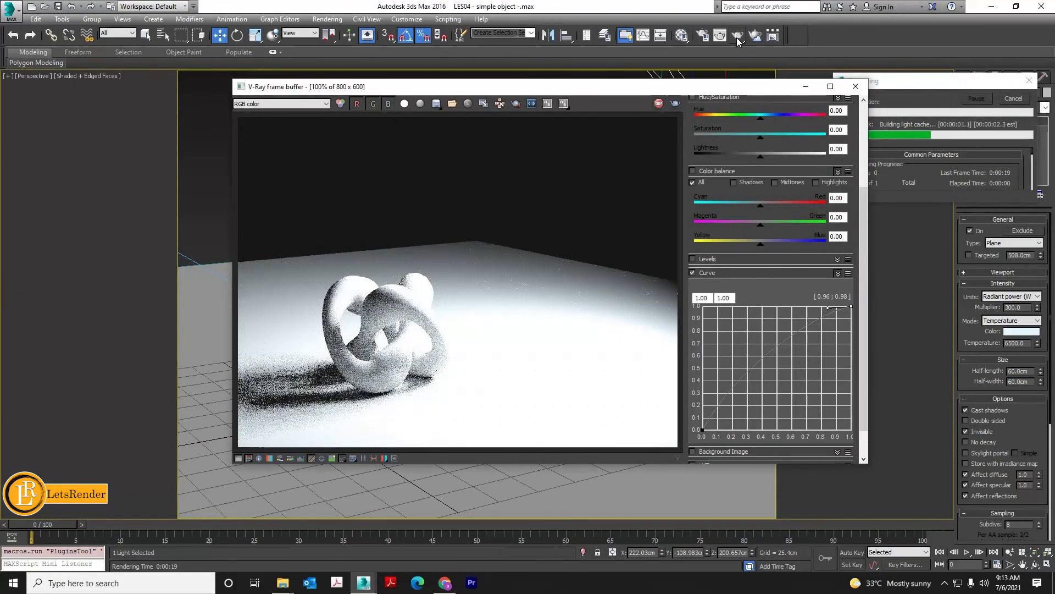
pyautogui.click(855, 88)
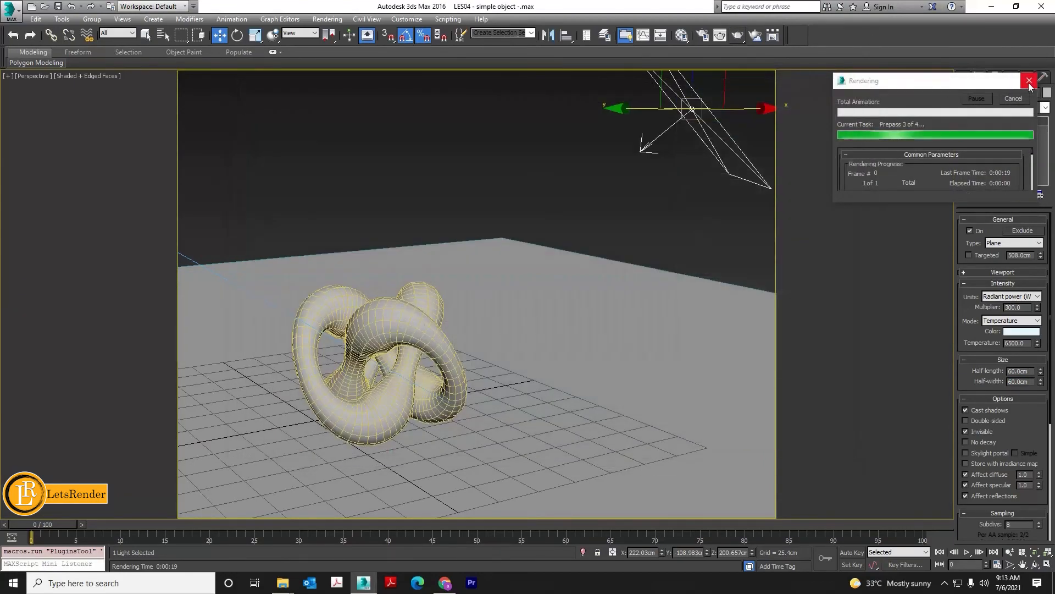
pyautogui.click(1029, 81)
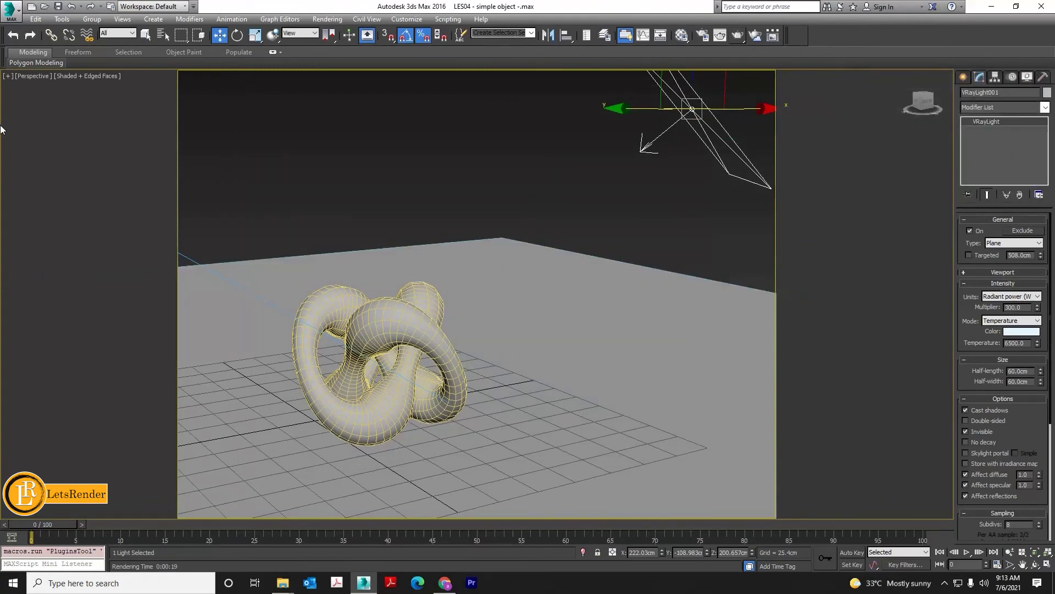
# Step: Switch the viewport to VRayCam001 and toggle the light's Store with irradiance map option on and back off
pyautogui.click(33, 76)
pyautogui.moveTo(57, 88)
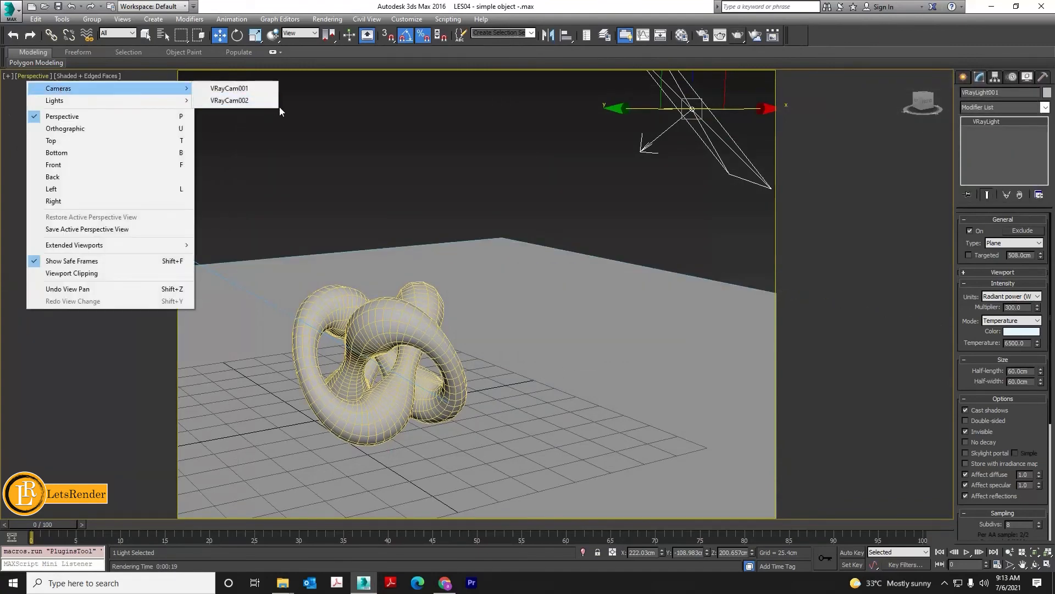
pyautogui.click(249, 90)
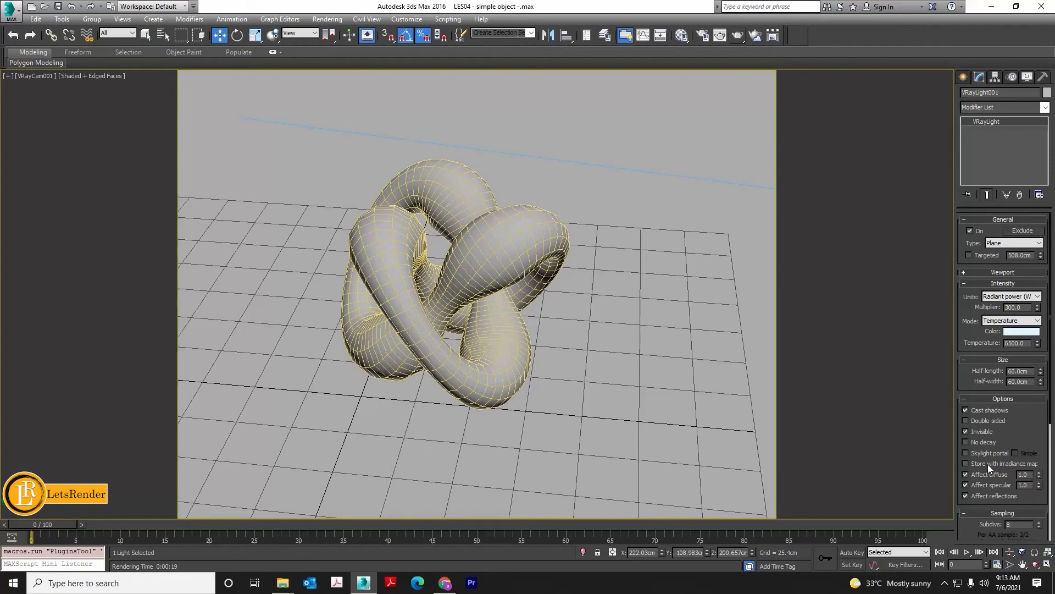
pyautogui.click(967, 463)
pyautogui.click(967, 463)
# Step: Narrow VRayCam001's field of view around the knotted object, test-render the view and stop the render
pyautogui.moveTo(548, 408); pyautogui.dragTo(558, 411, button='middle')
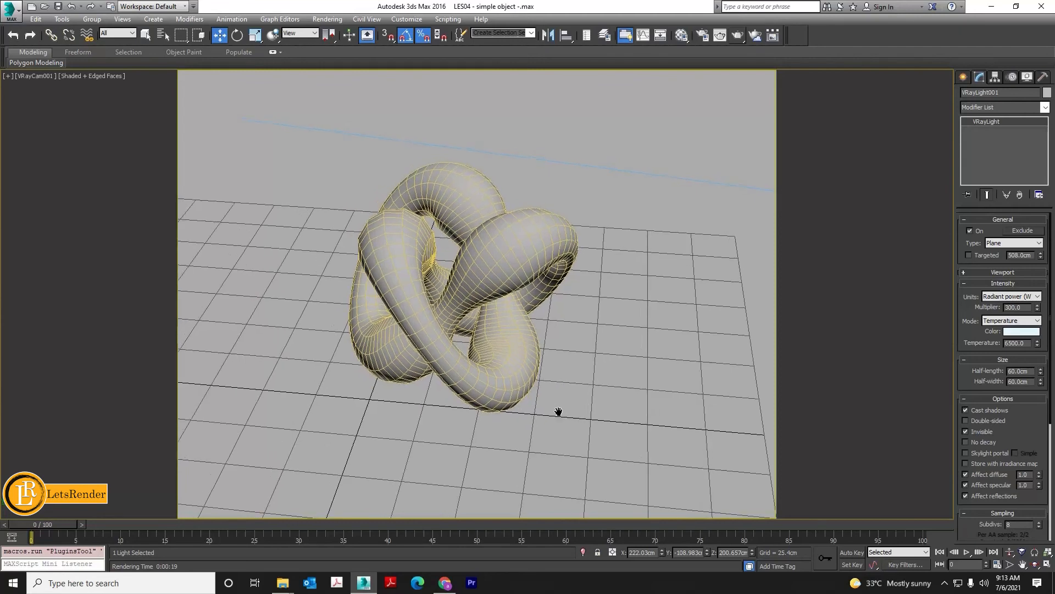
pyautogui.click(1014, 567)
pyautogui.moveTo(645, 440); pyautogui.dragTo(645, 430)
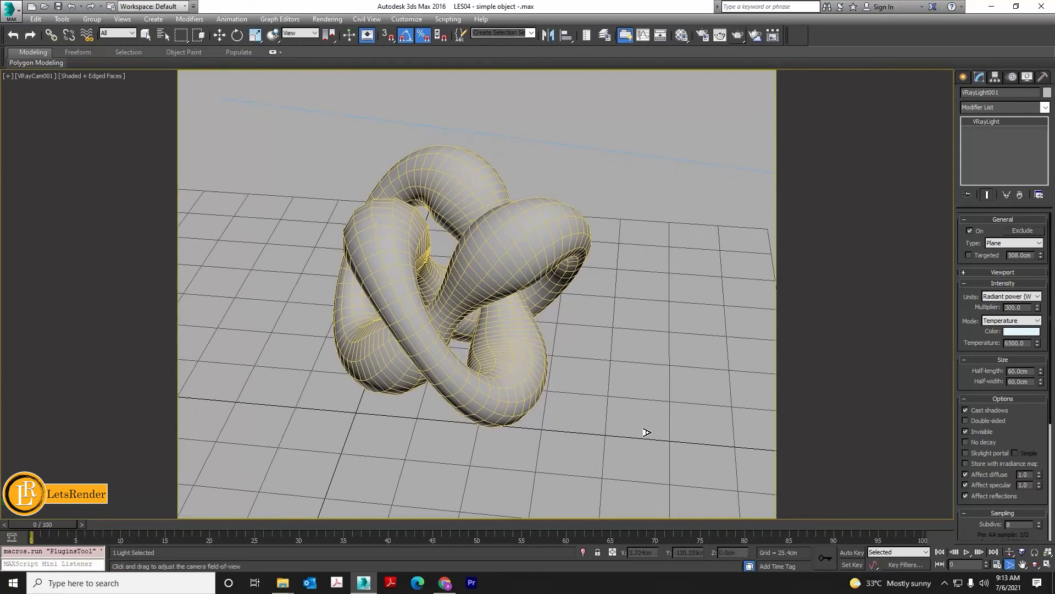
pyautogui.click(737, 37)
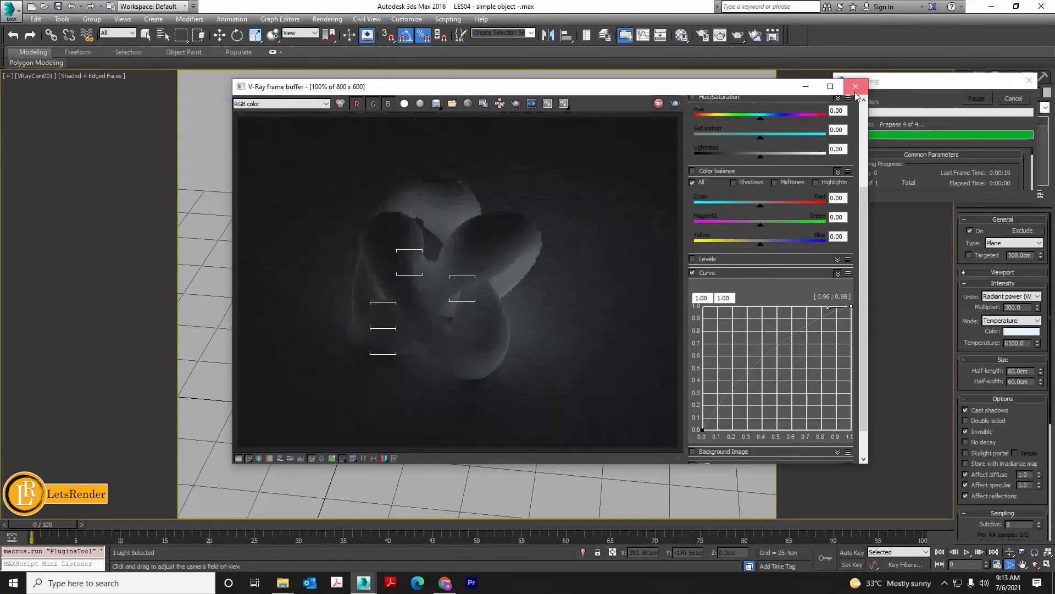
pyautogui.click(855, 86)
# Step: Select VRayCam001 in a zoomed-out perspective view and return the viewport to that camera
pyautogui.press('p')
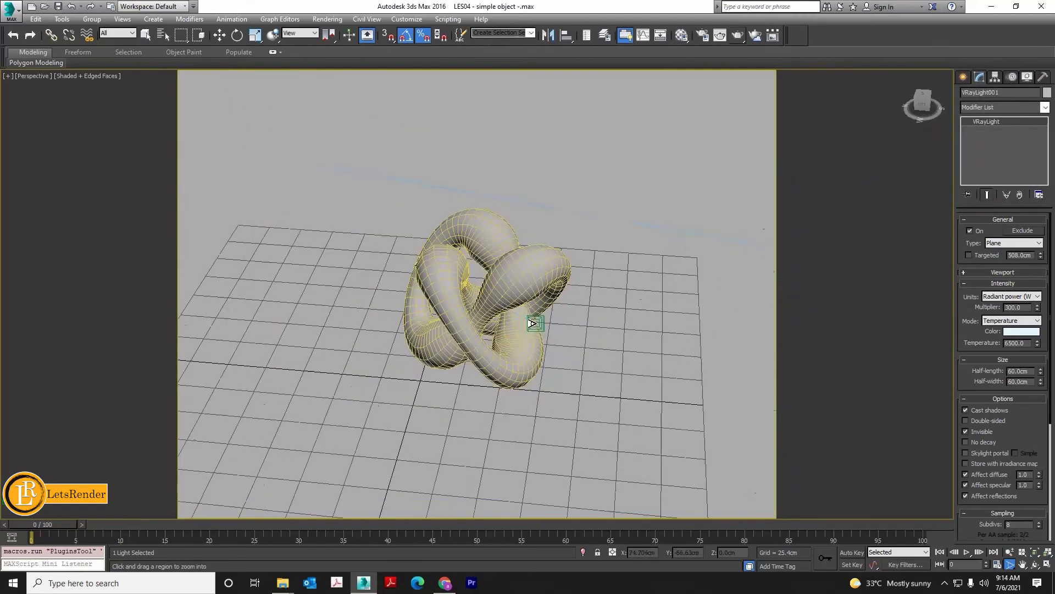
pyautogui.scroll(-10, 626, 356)
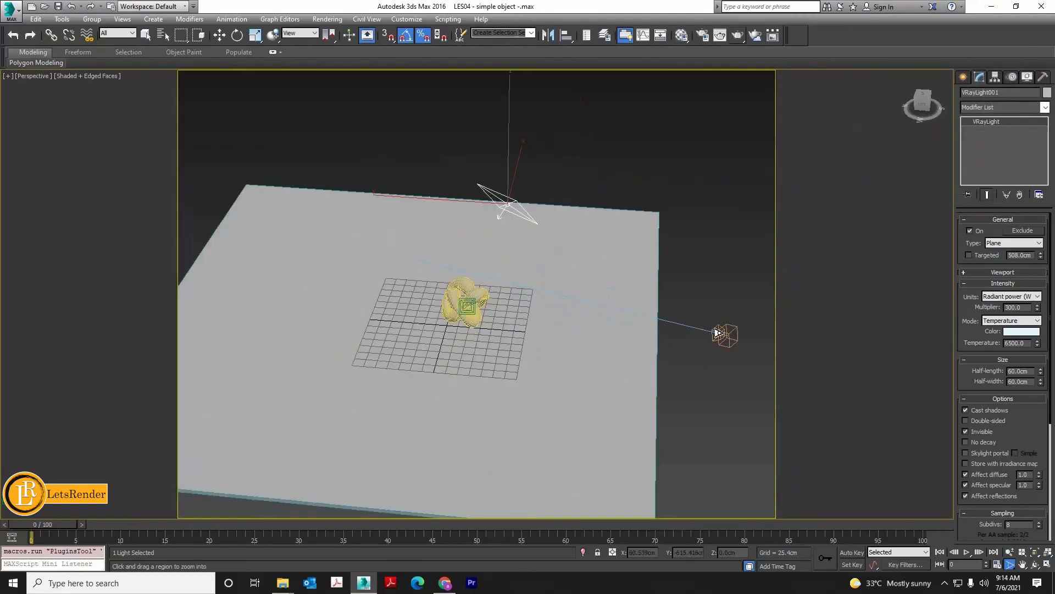
pyautogui.click(220, 35)
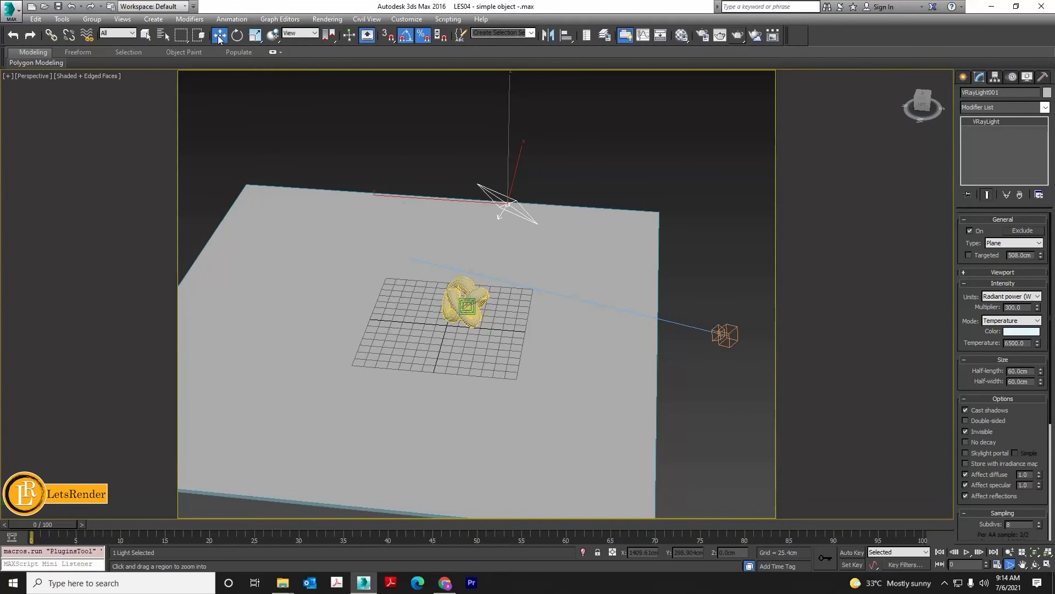
pyautogui.click(663, 276)
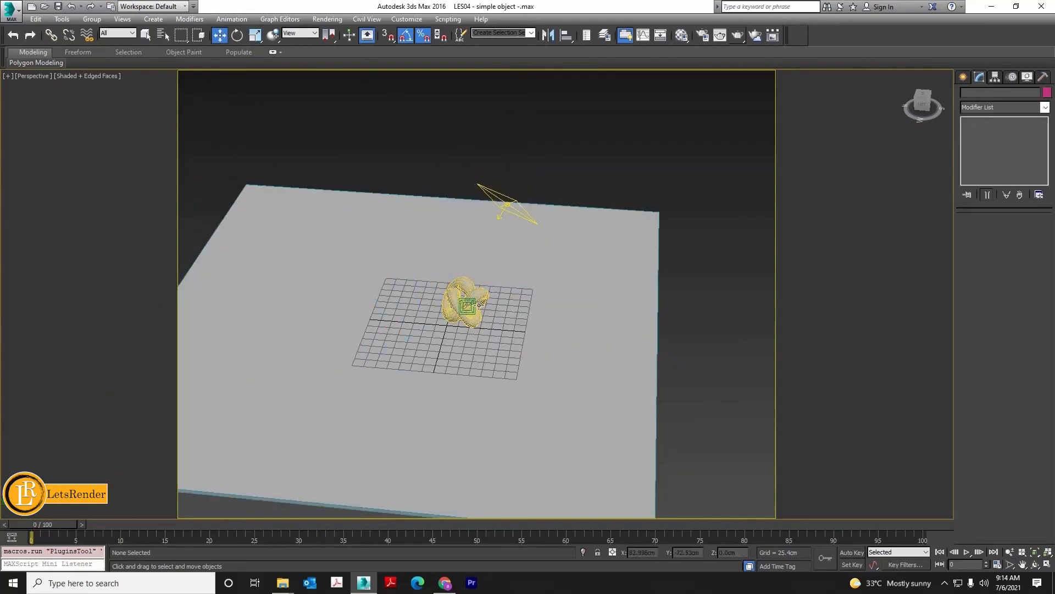
pyautogui.click(461, 308)
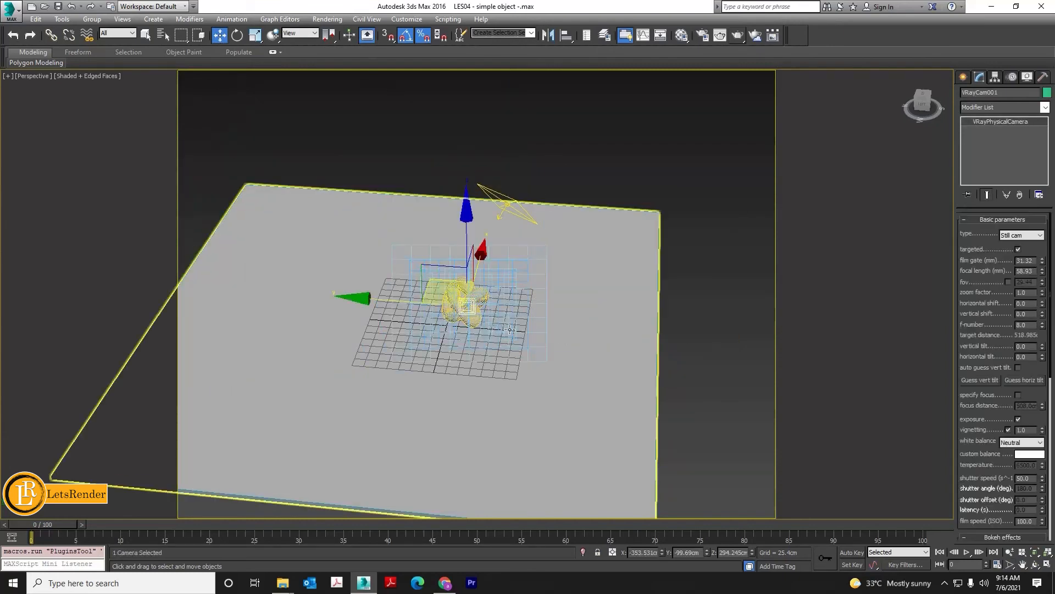
pyautogui.press('c')
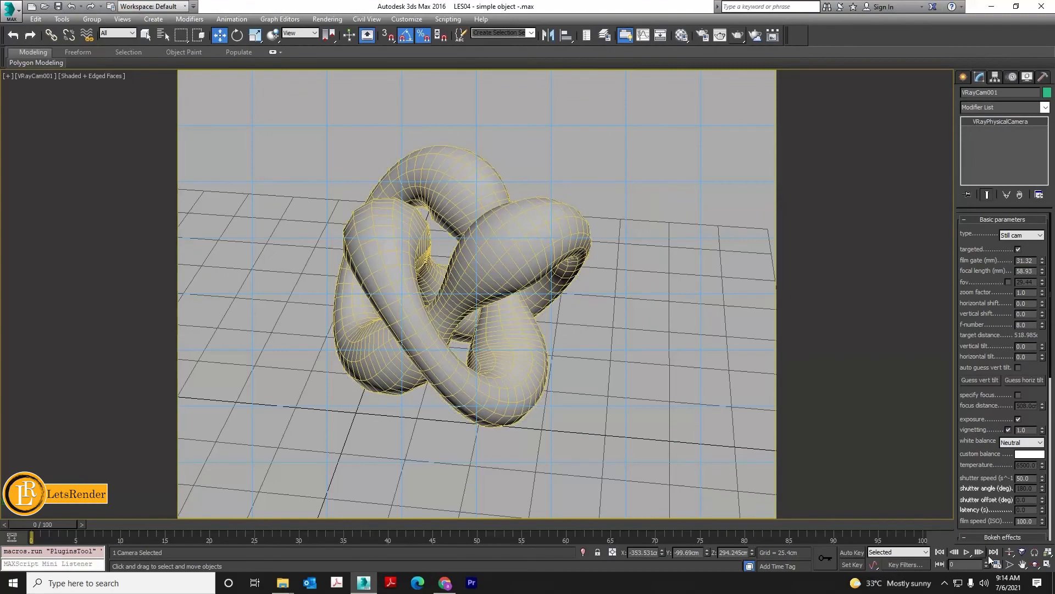
# Step: Orbit VRayCam001 around the knotted object to another side and pan the object back to the middle of the frame
pyautogui.click(1035, 564)
pyautogui.moveTo(651, 376); pyautogui.dragTo(613, 371)
pyautogui.click(215, 38)
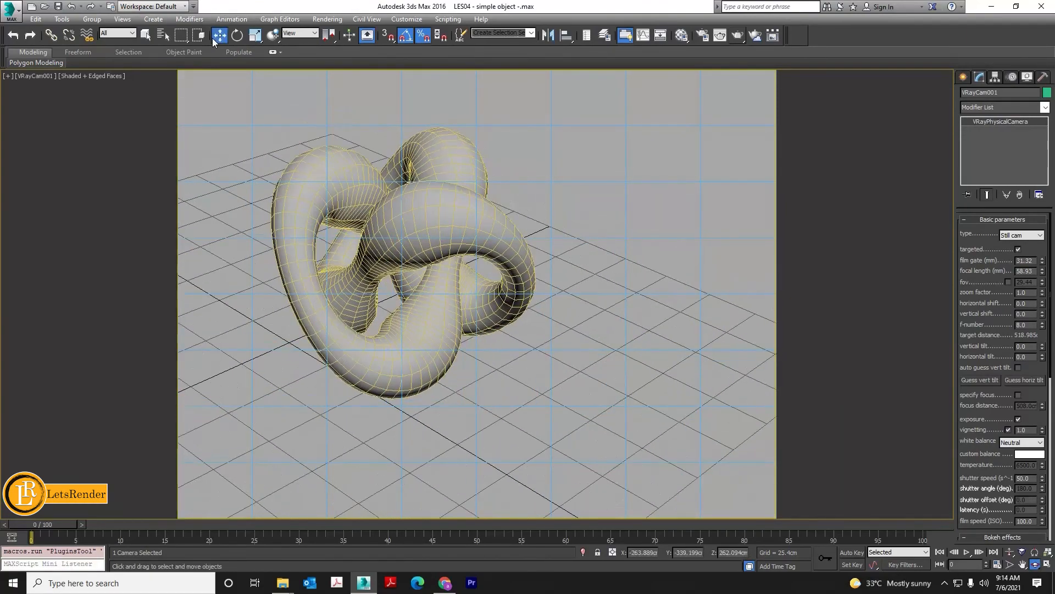
pyautogui.moveTo(584, 295); pyautogui.dragTo(654, 310, button='middle')
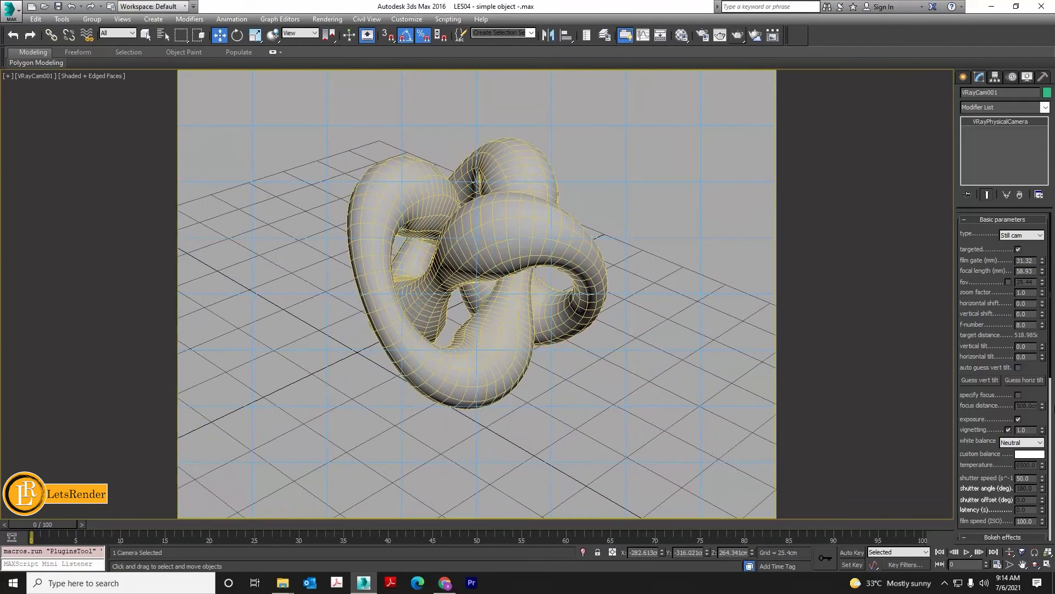
# Step: Check the light's position relative to the object in the four-viewport layout and return to the maximized VRayCam001 view
pyautogui.click(971, 381)
pyautogui.moveTo(26, 64)
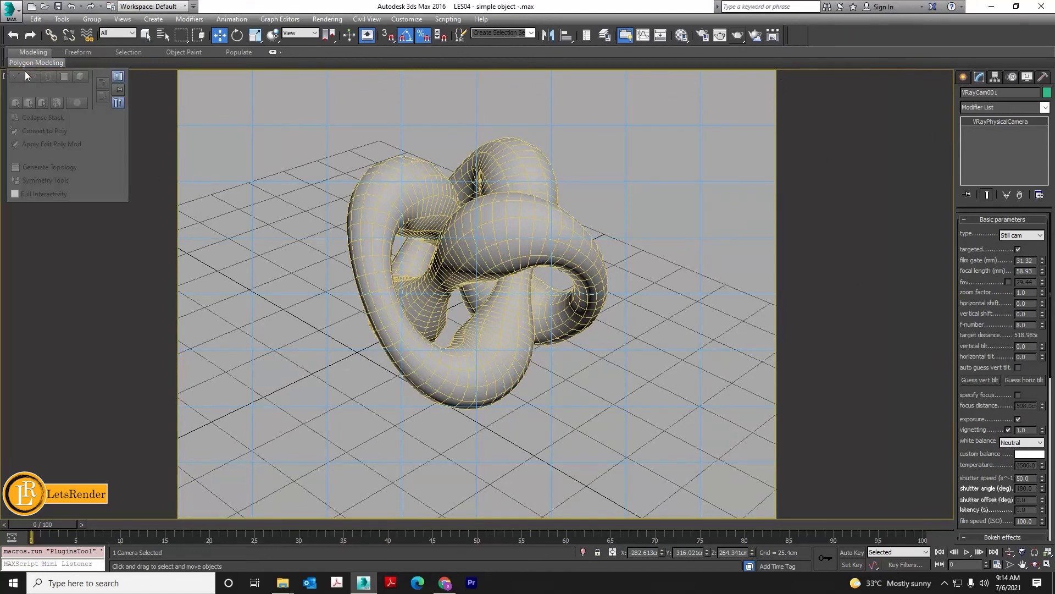
pyautogui.click(145, 219)
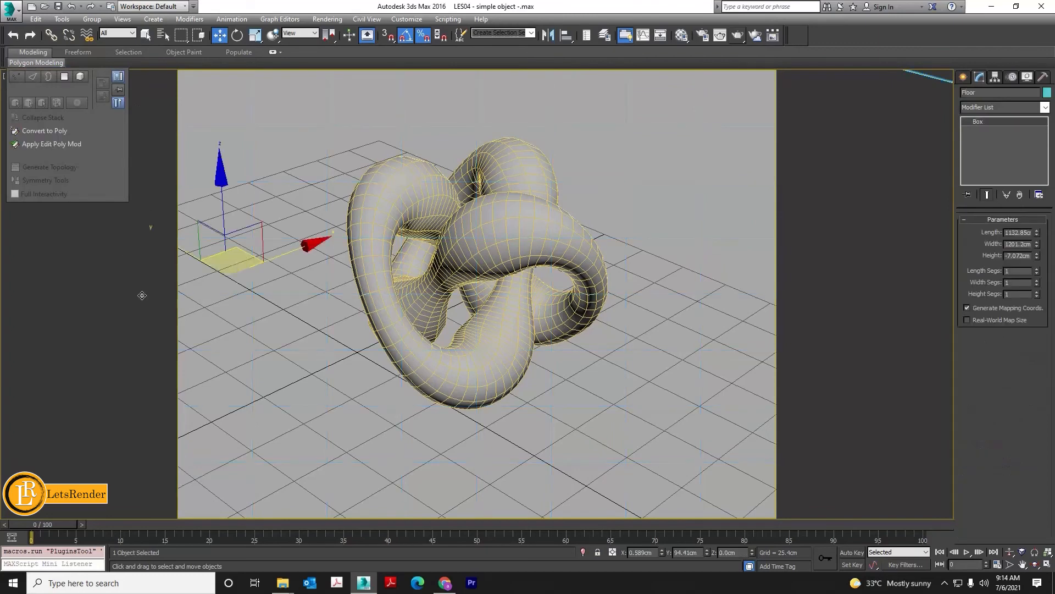
pyautogui.click(1046, 564)
pyautogui.click(255, 192)
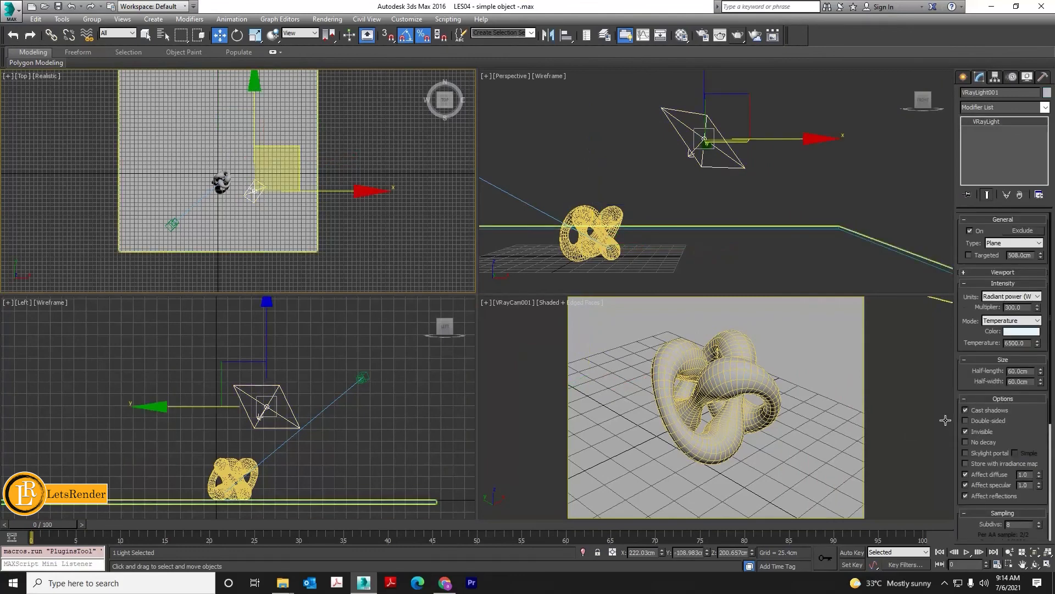
pyautogui.click(853, 444)
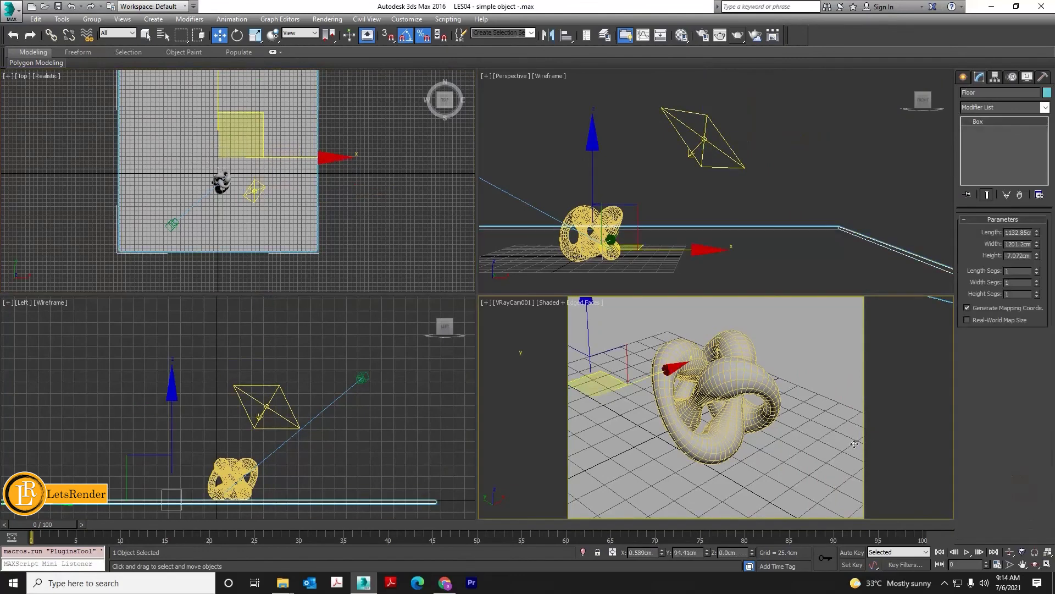
pyautogui.click(1047, 565)
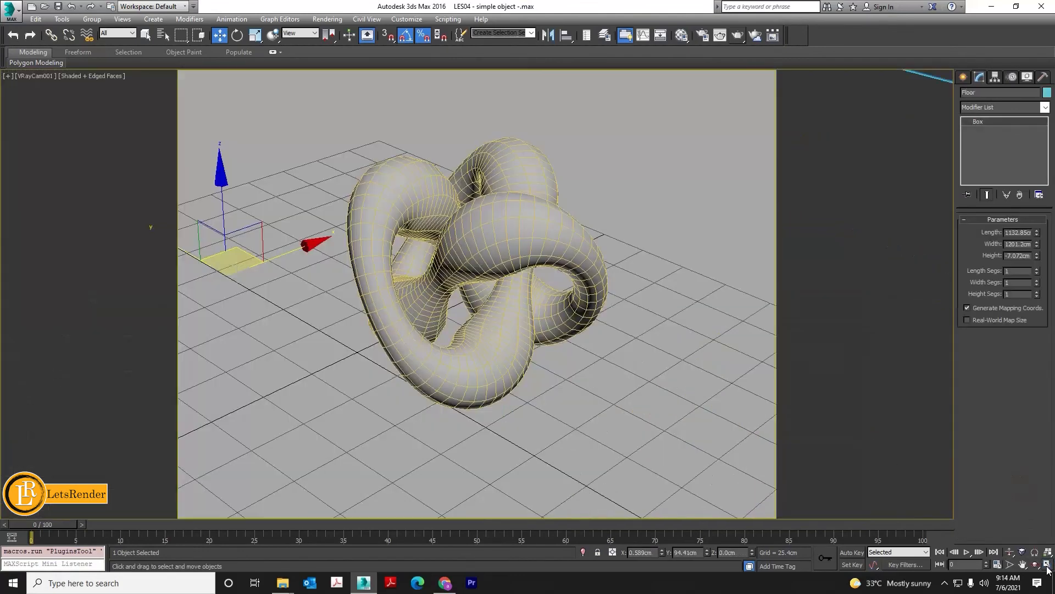
# Step: Render the VRayCam001 view, hide the color corrections in the frame buffer, and move its window aside
pyautogui.click(737, 36)
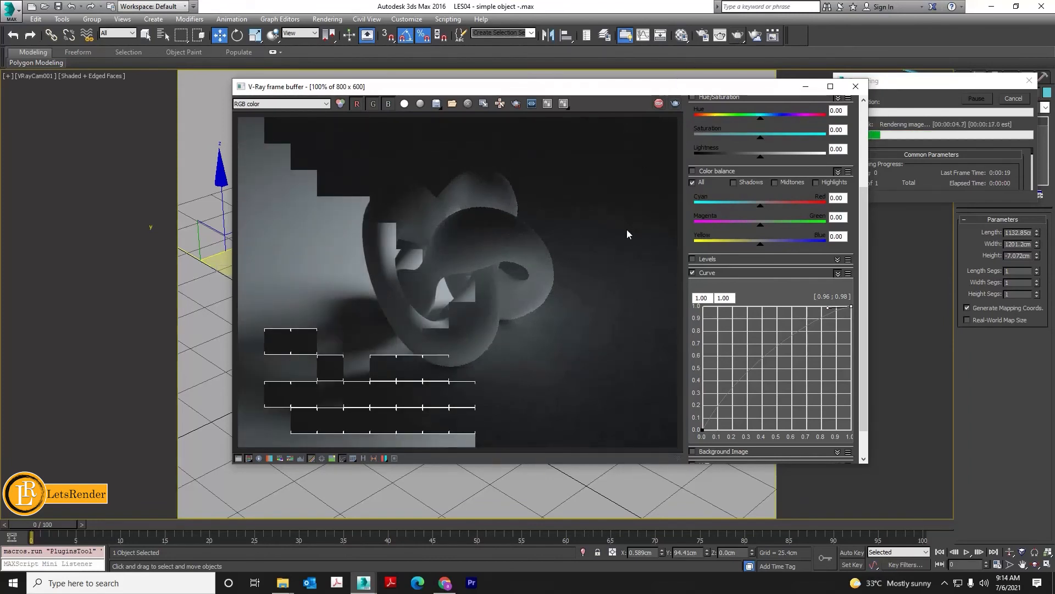
pyautogui.click(238, 460)
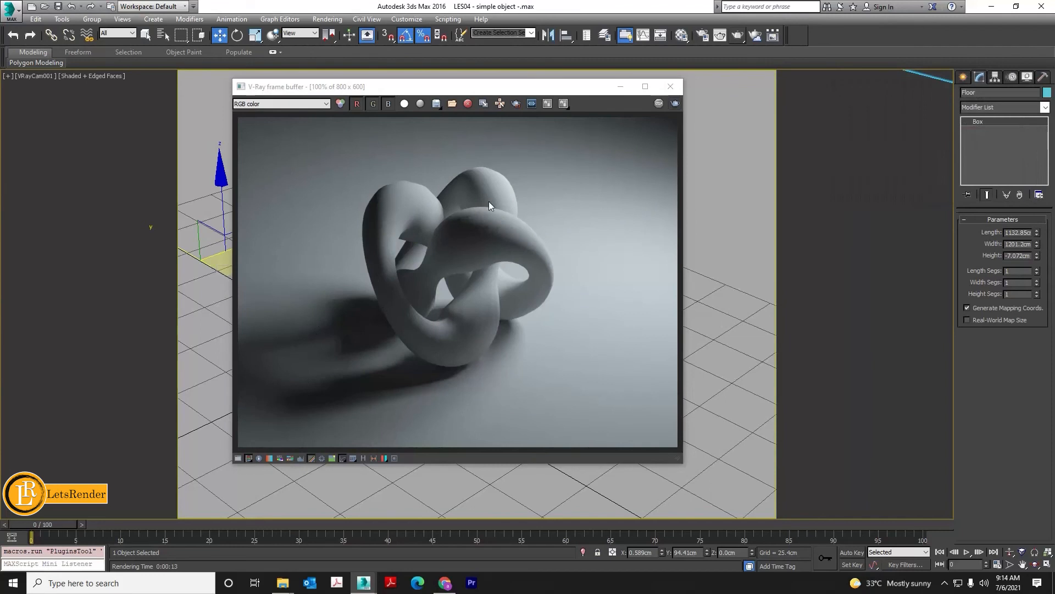
pyautogui.moveTo(529, 92); pyautogui.dragTo(503, 95)
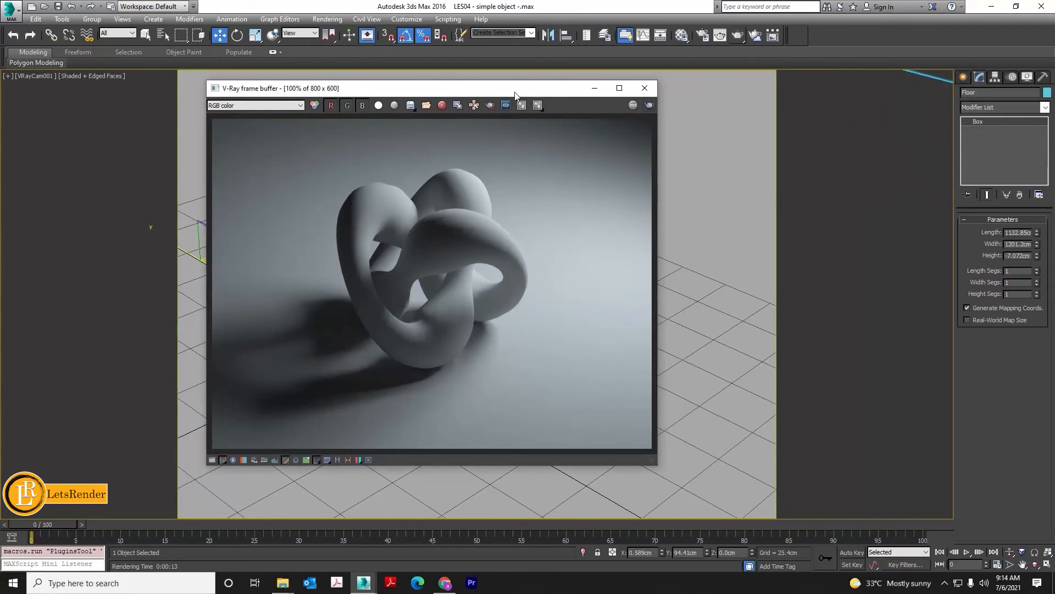
pyautogui.moveTo(510, 94); pyautogui.dragTo(406, 102)
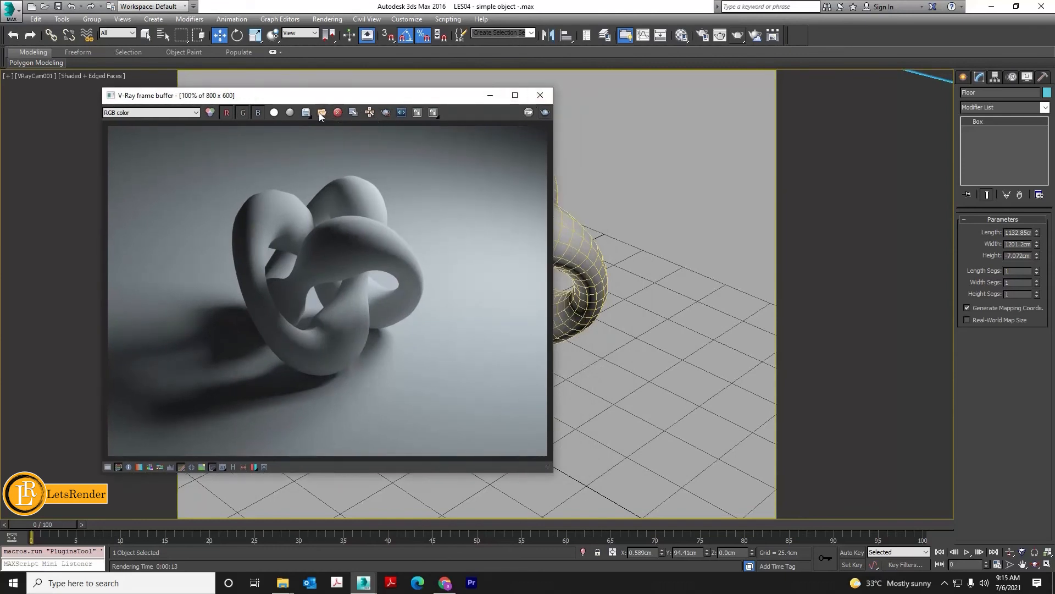
# Step: Set the render region to the full-height strip over the shadow left of the object and duplicate the frame buffer into a separate window
pyautogui.click(386, 112)
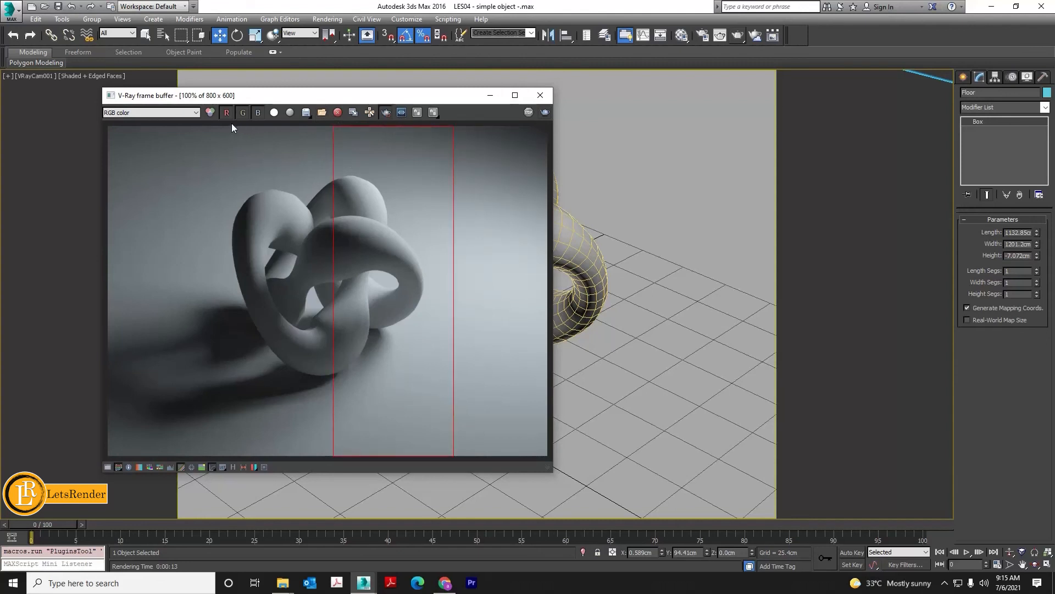
pyautogui.moveTo(232, 126); pyautogui.dragTo(86, 467)
pyautogui.click(351, 112)
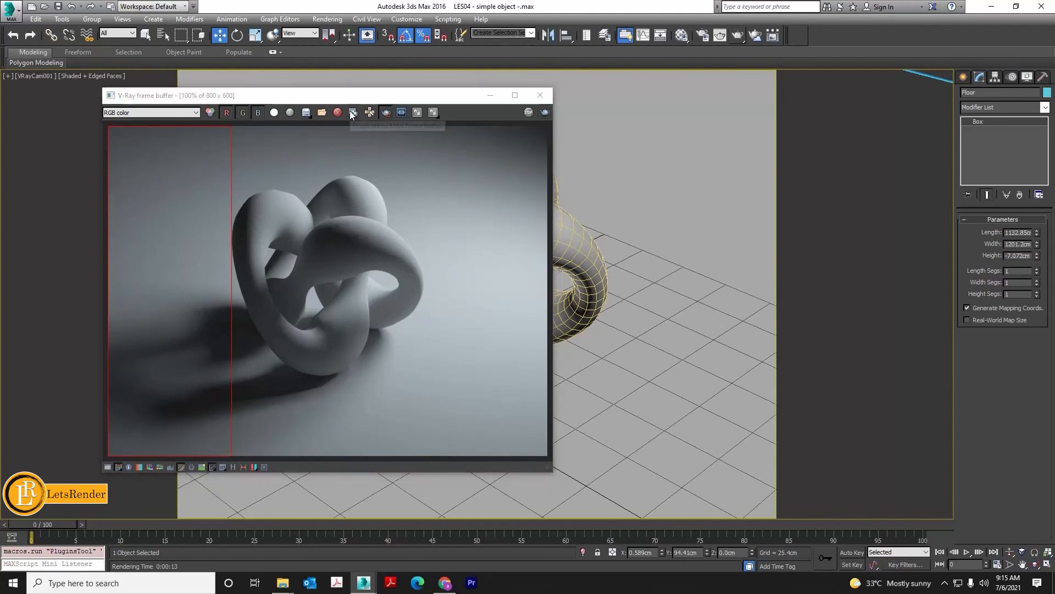
pyautogui.moveTo(611, 134); pyautogui.dragTo(721, 108)
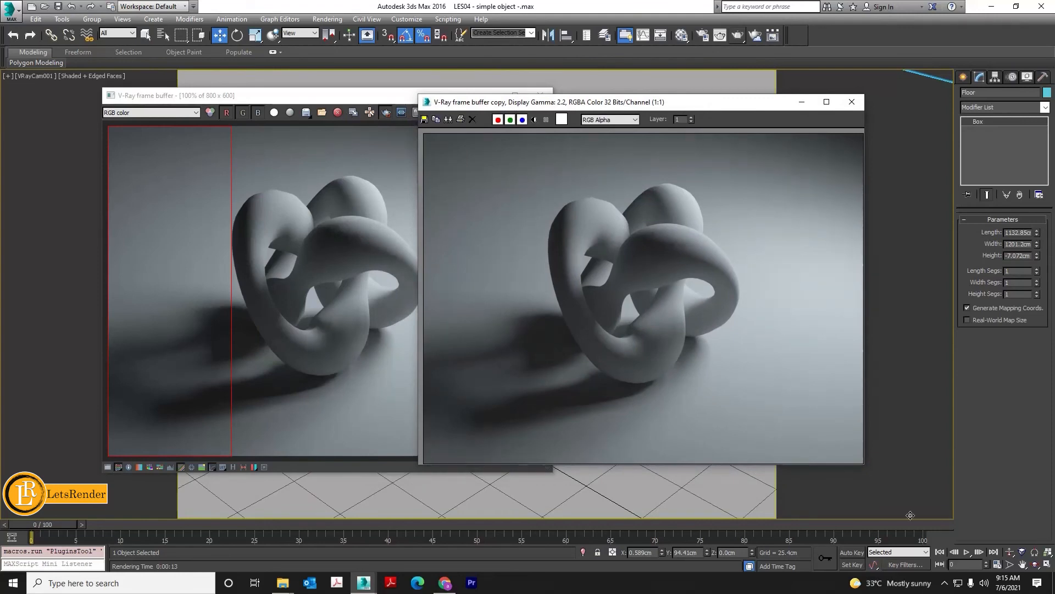
# Step: Enable Store with irradiance map on VRayLight001 and re-render the region
pyautogui.hotkey('alt', 'w')
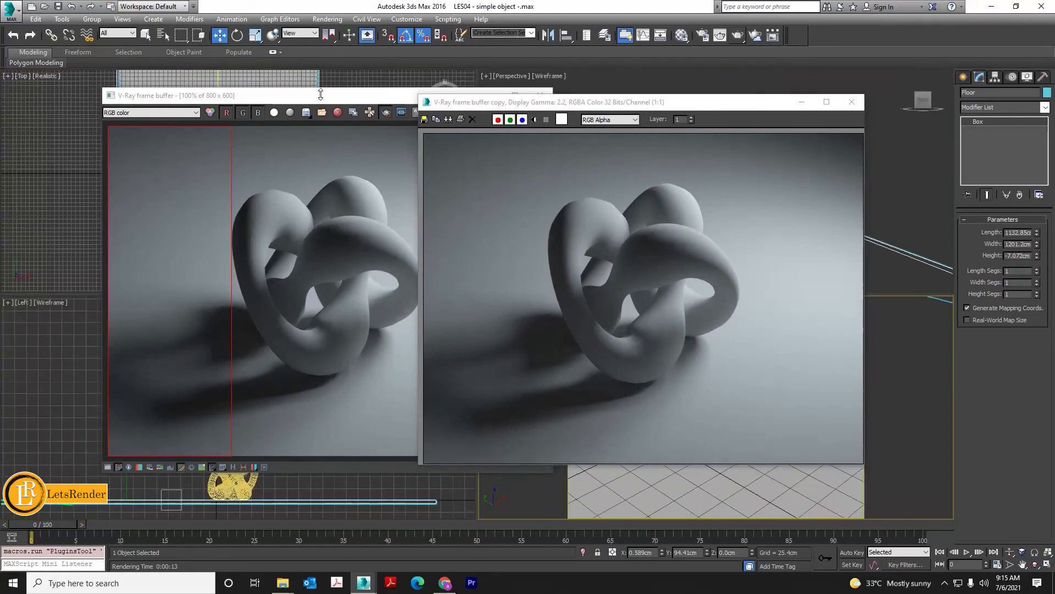
pyautogui.moveTo(318, 96); pyautogui.dragTo(670, 143)
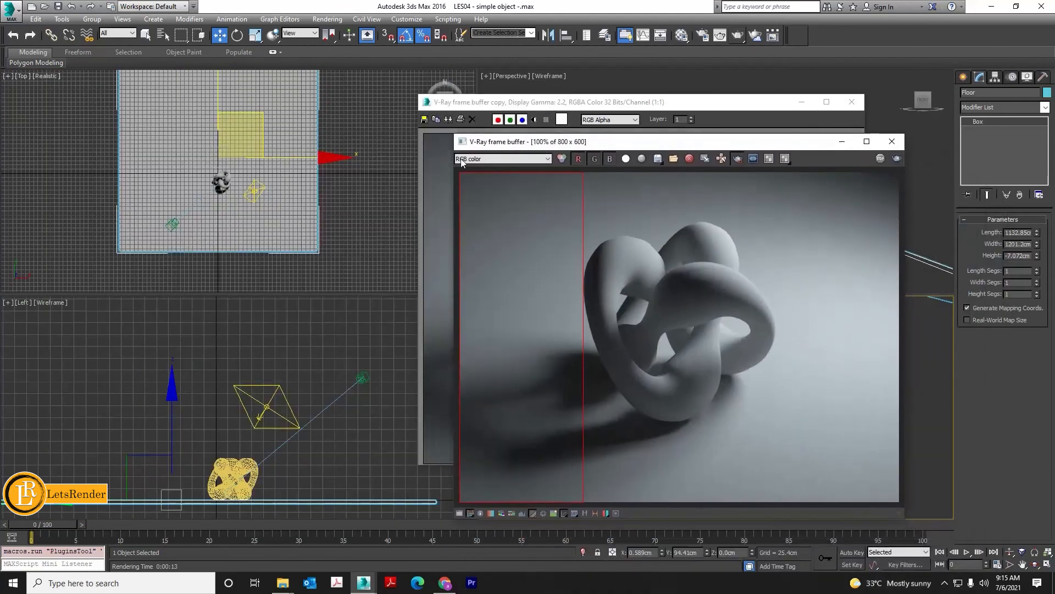
pyautogui.click(252, 190)
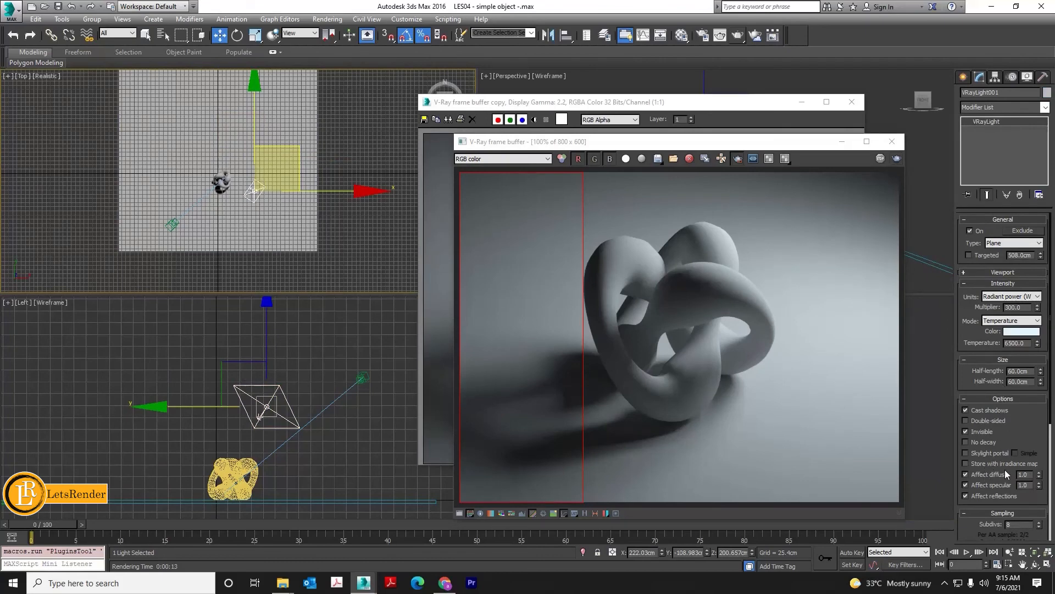
pyautogui.click(965, 464)
pyautogui.moveTo(780, 141); pyautogui.dragTo(368, 87)
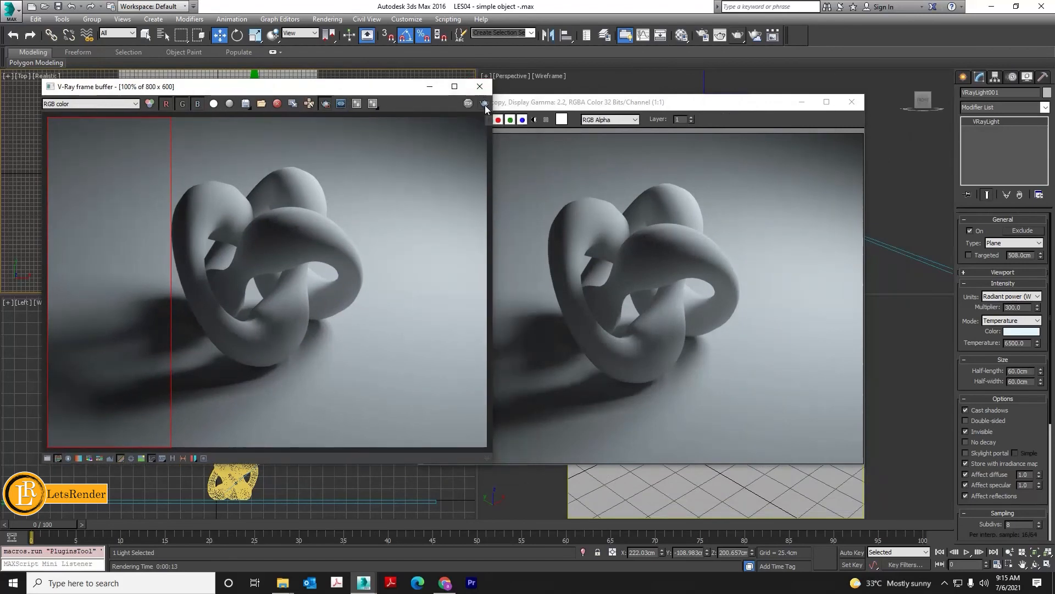
pyautogui.click(485, 104)
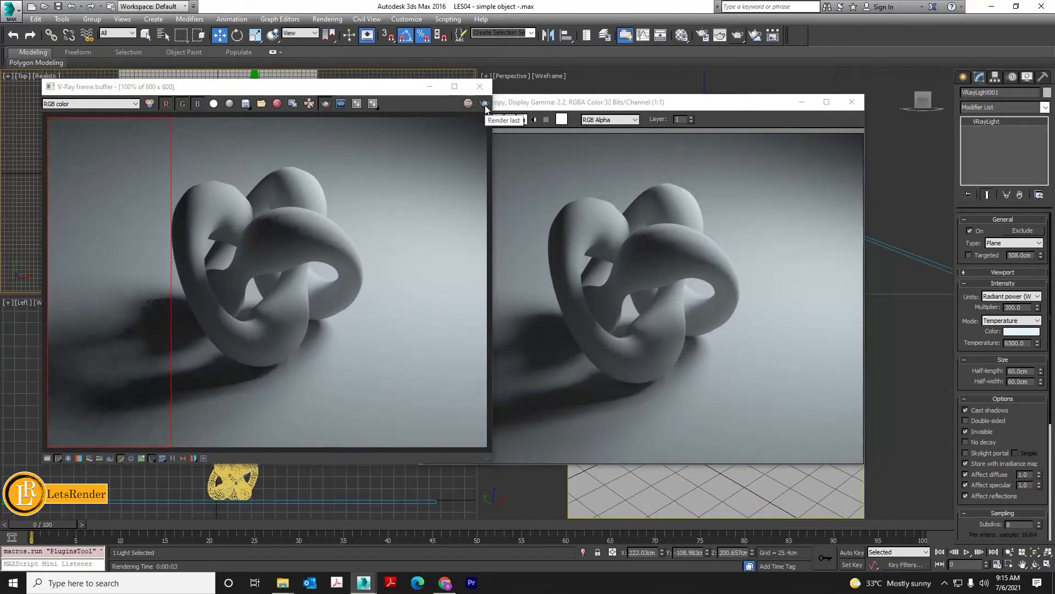
# Step: Compare the shadow in the frame buffer copy with the shadow in the region rendered with Store with irradiance map
pyautogui.click(624, 105)
pyautogui.moveTo(624, 106); pyautogui.dragTo(379, 90)
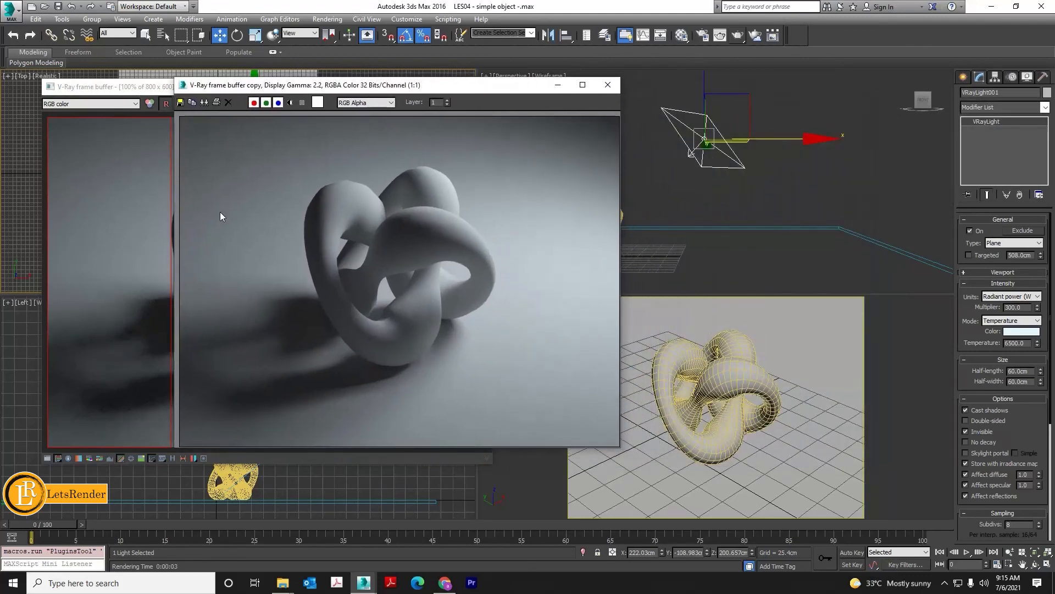
pyautogui.click(966, 463)
pyautogui.click(974, 465)
pyautogui.moveTo(333, 88); pyautogui.dragTo(373, 90)
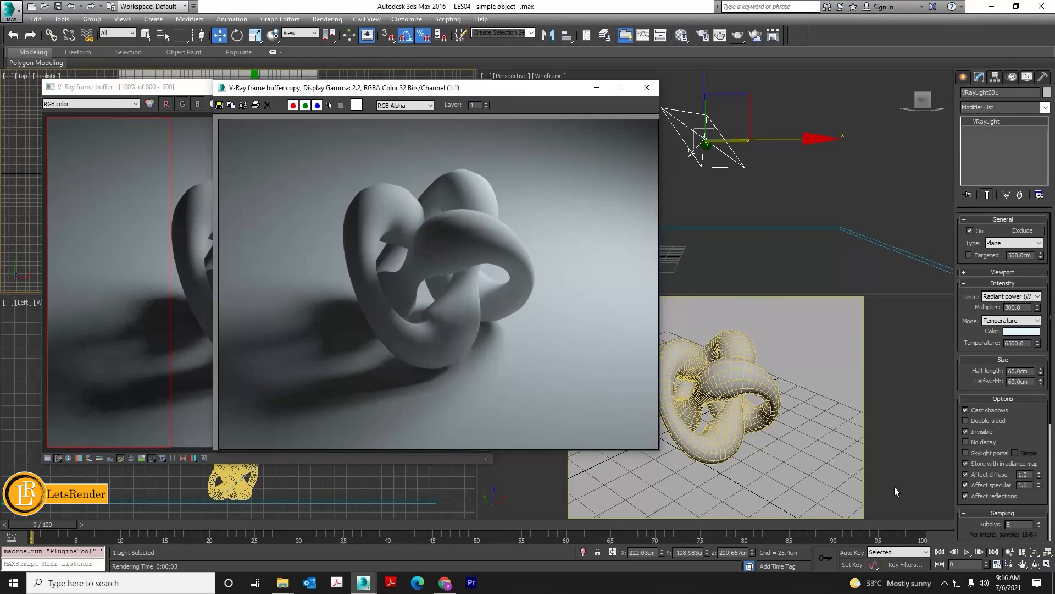
pyautogui.moveTo(316, 89); pyautogui.dragTo(298, 89)
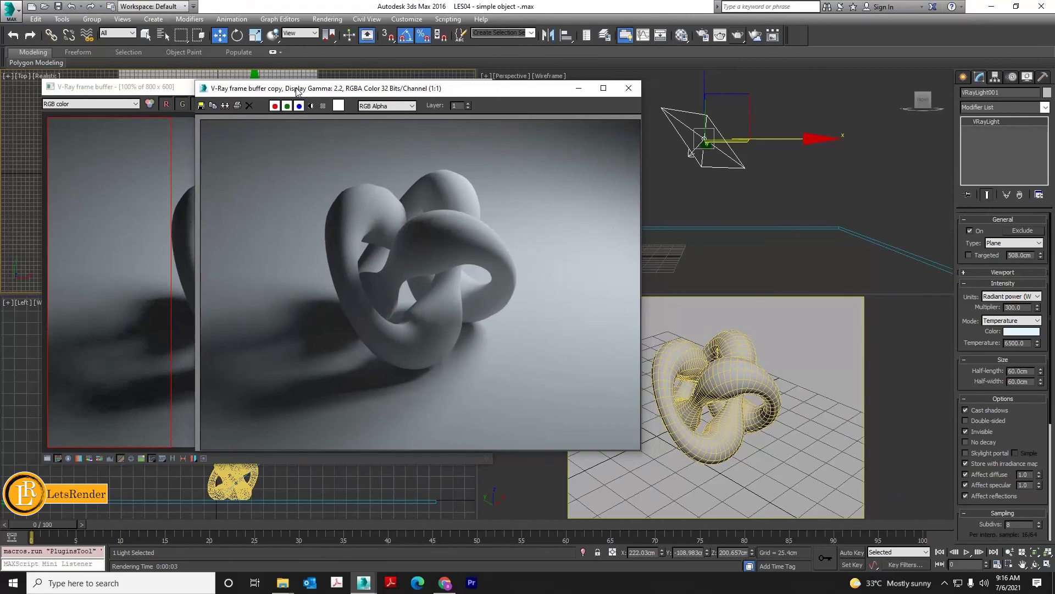
pyautogui.moveTo(381, 89); pyautogui.dragTo(586, 91)
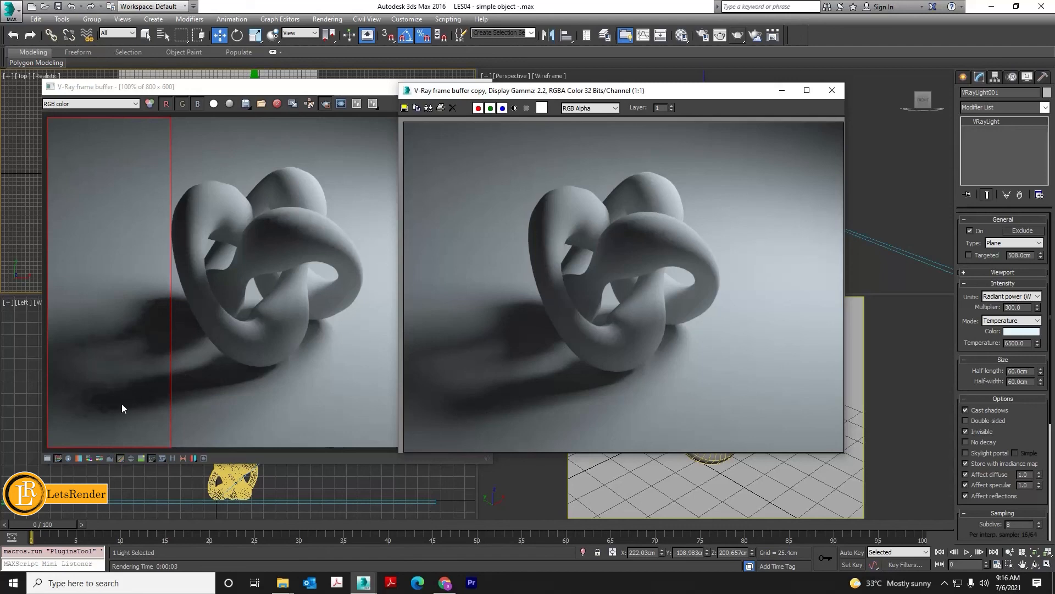
# Step: Disable Store with irradiance map on VRayLight001, duplicate the current render and arrange the copy and the frame buffer side by side
pyautogui.click(966, 463)
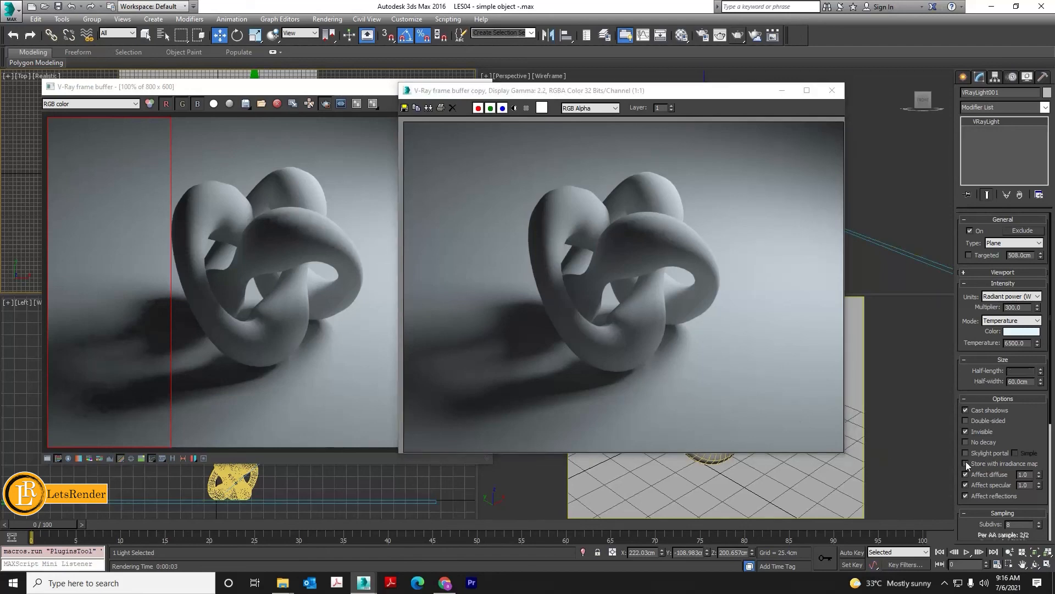
pyautogui.click(292, 105)
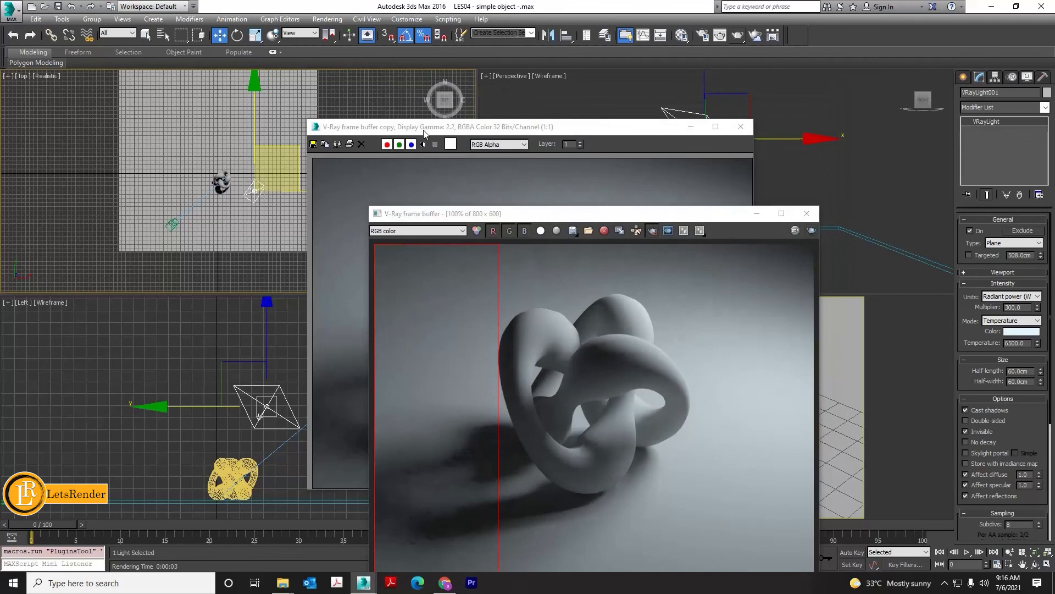
pyautogui.moveTo(423, 129); pyautogui.dragTo(161, 78)
pyautogui.moveTo(620, 216); pyautogui.dragTo(752, 73)
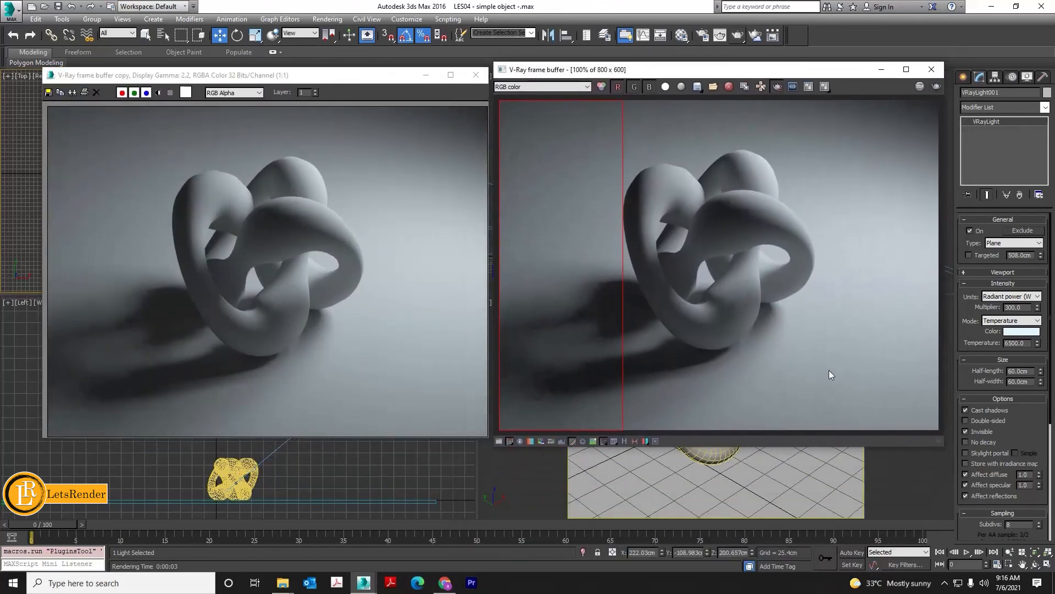
# Step: Re-render the region and examine its shadow at 200% against the frame buffer copy
pyautogui.click(935, 87)
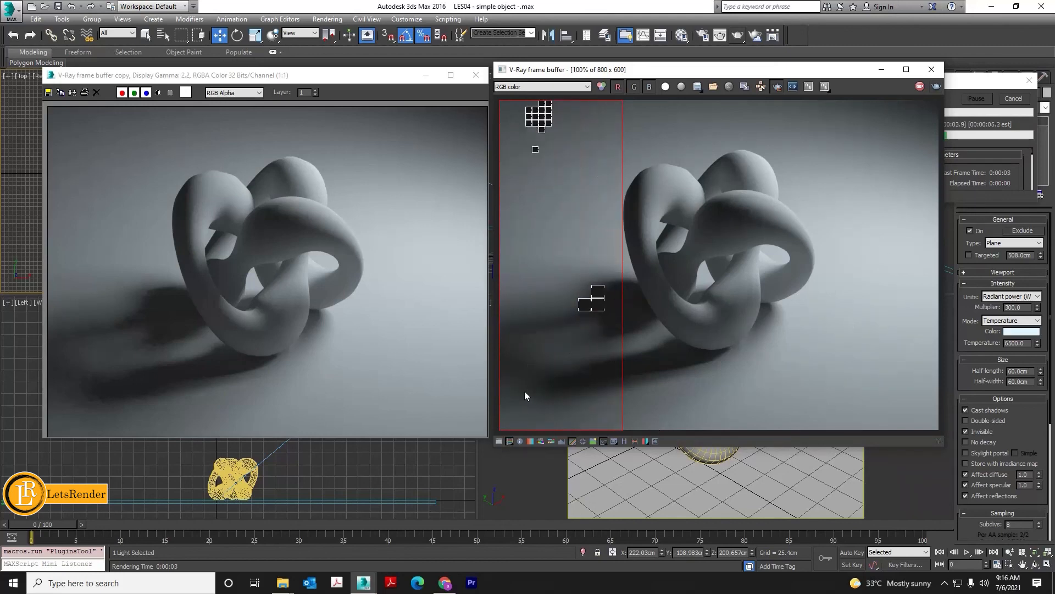
pyautogui.scroll(1, 571, 384)
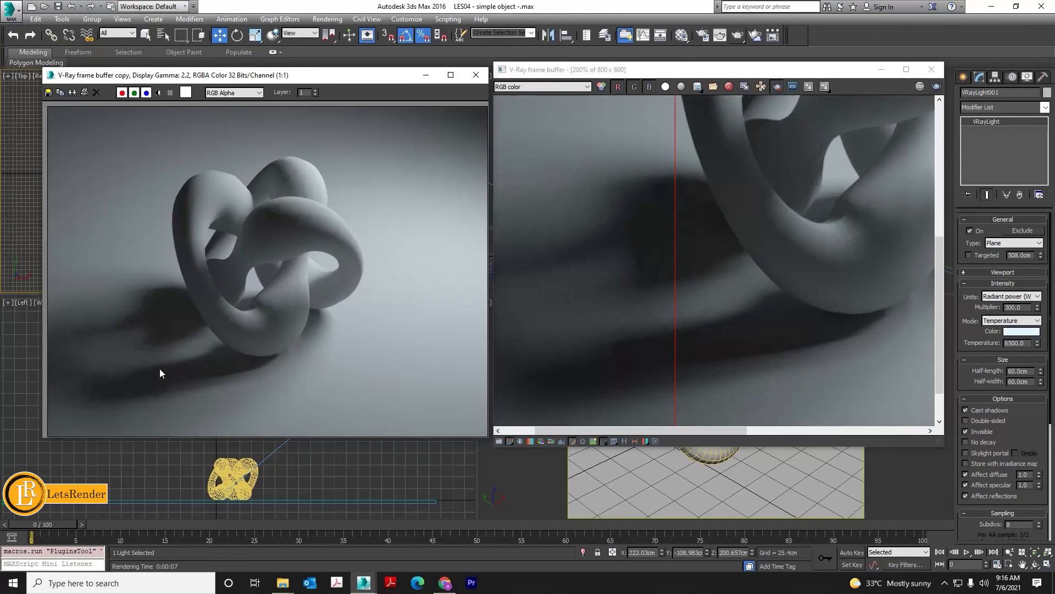
pyautogui.scroll(-2, 160, 373)
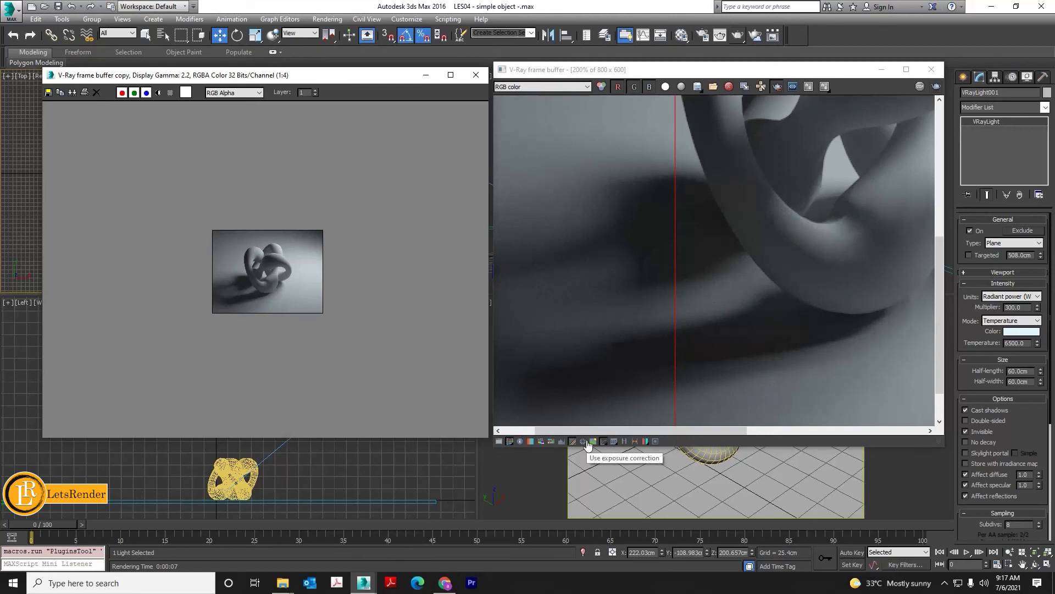
pyautogui.click(1026, 412)
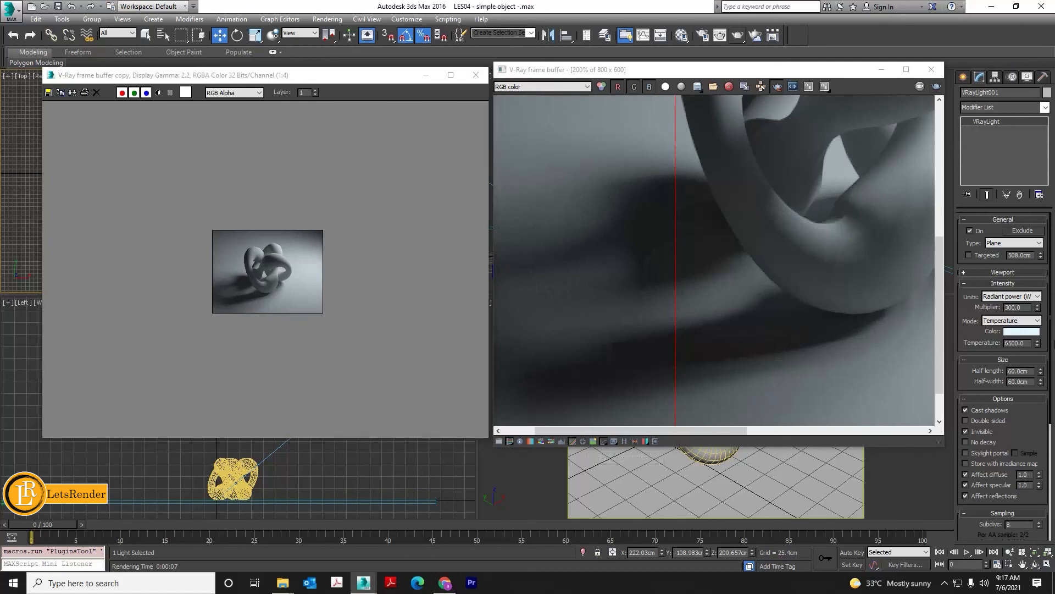